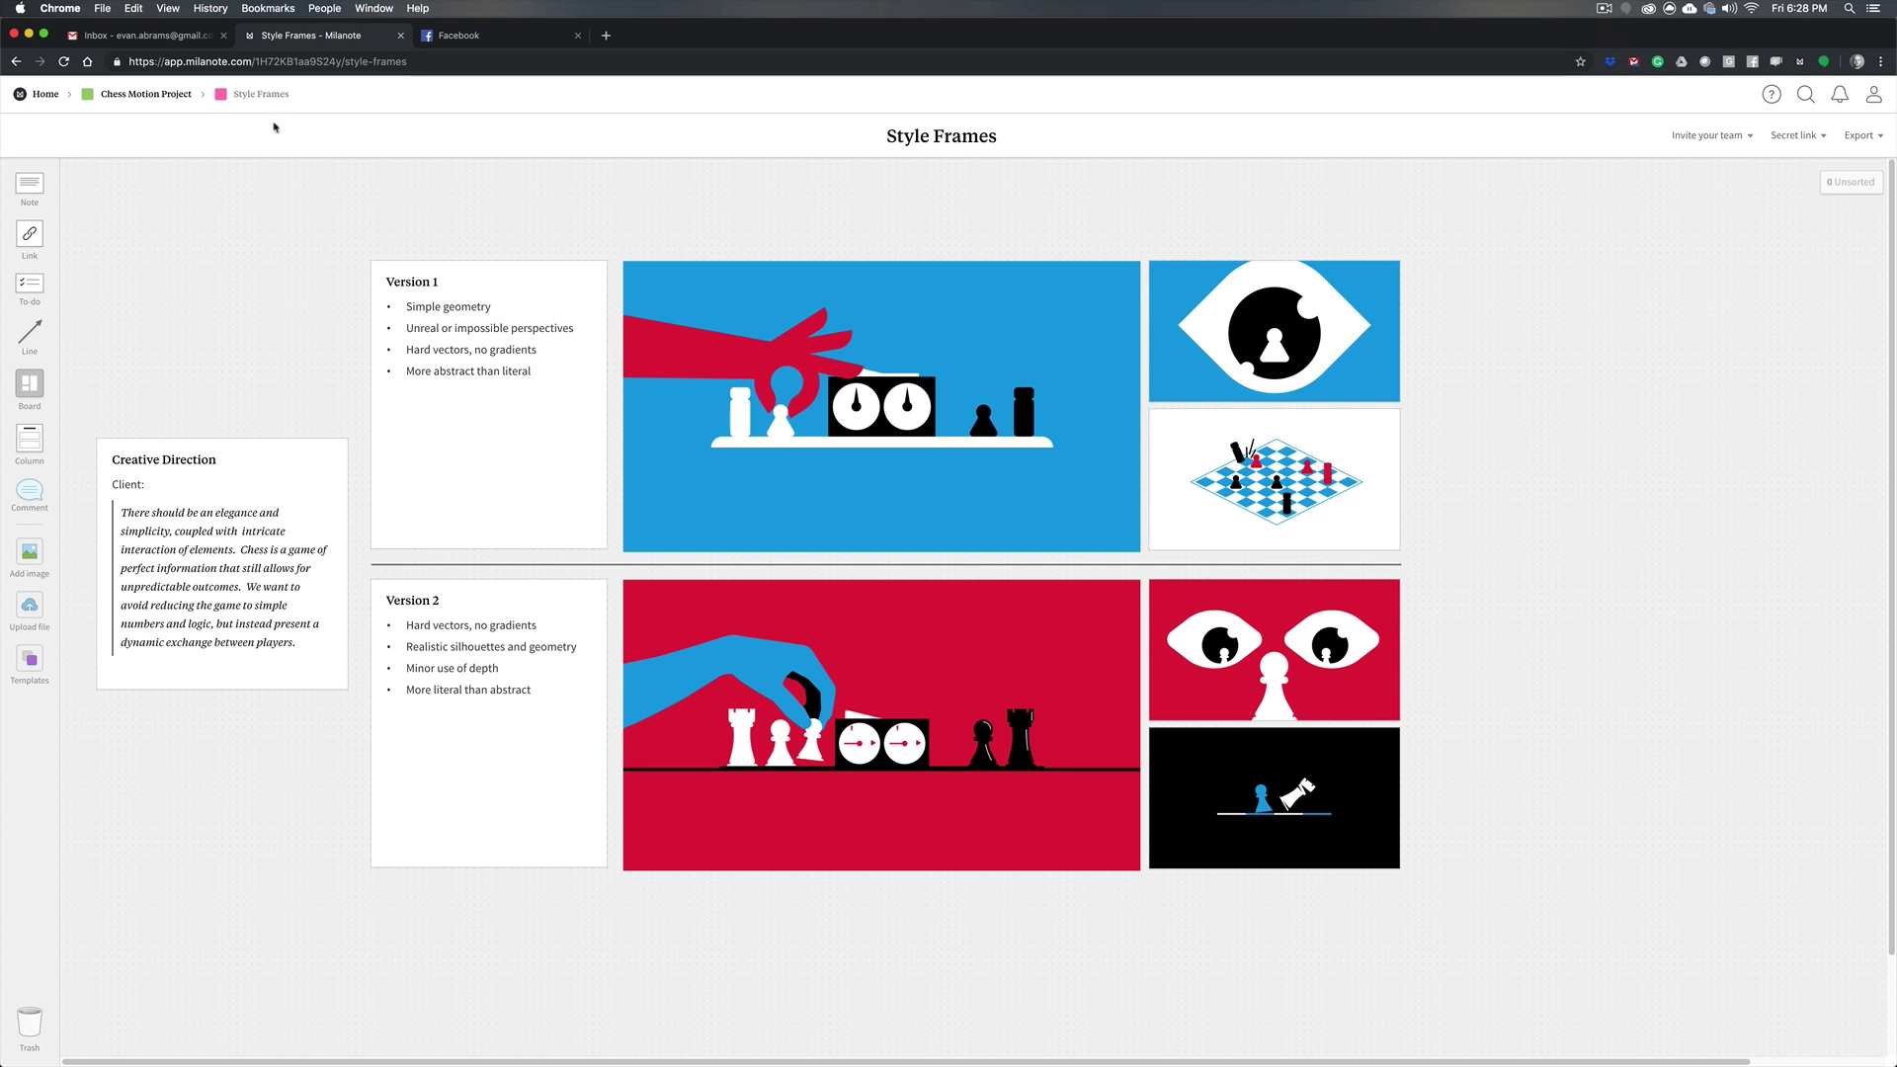
Return to the Chess Motion Project board and open the Bright Version mood board
click(176, 95)
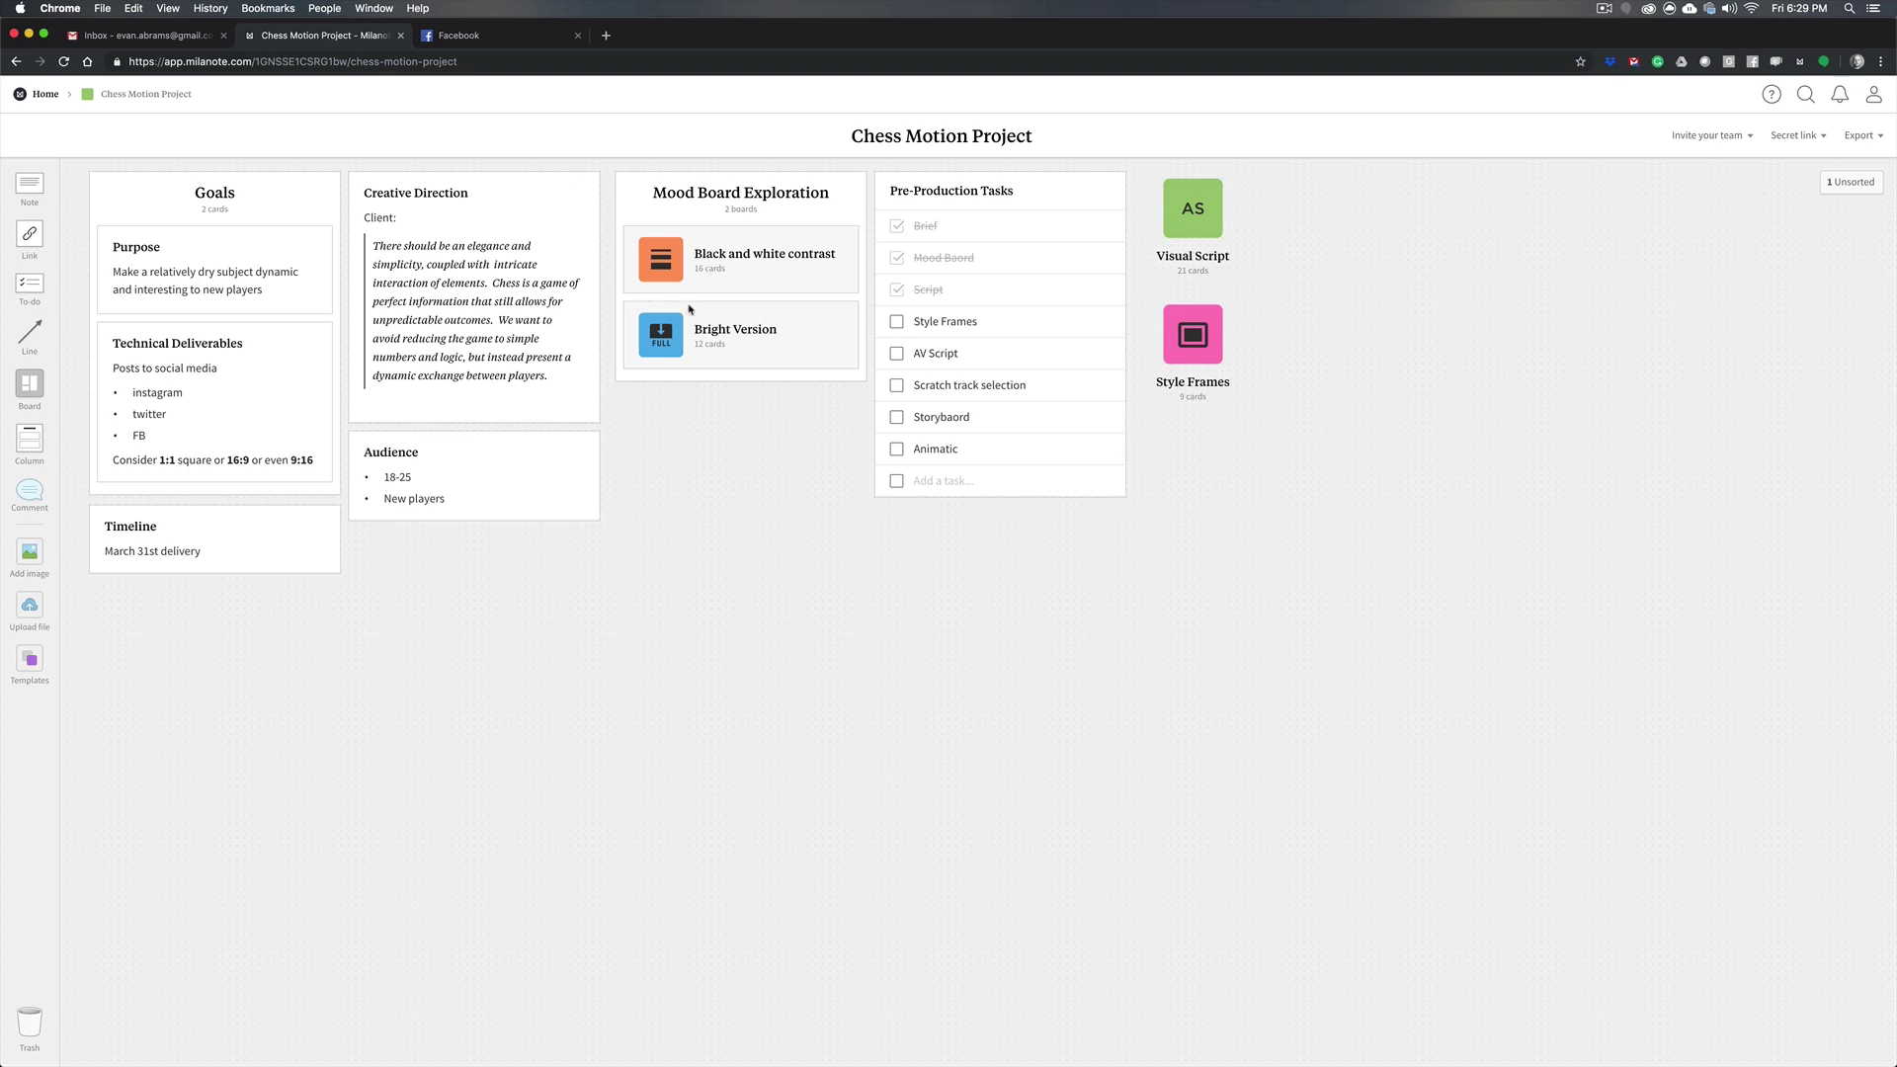
click(660, 319)
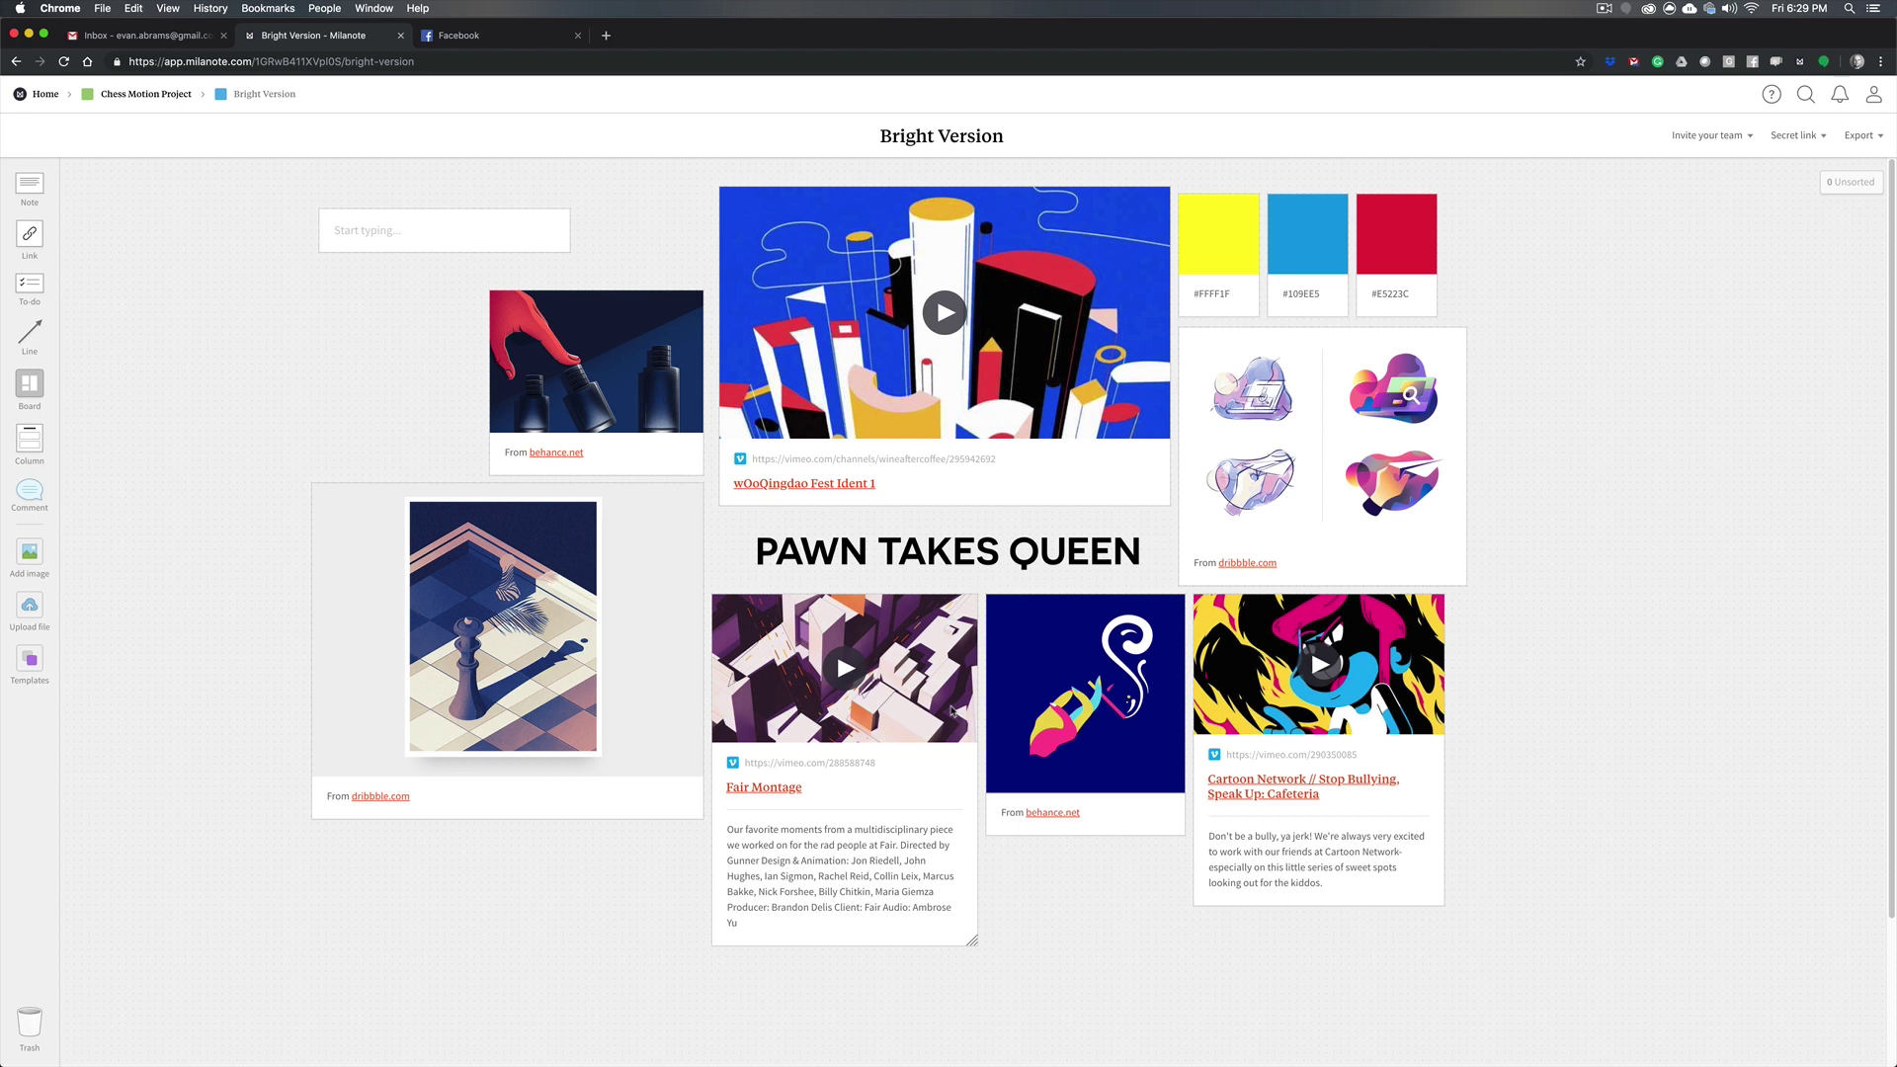
Go back from Bright Version to the Chess Motion Project board with the browser back shortcut
key(super+bracketleft)
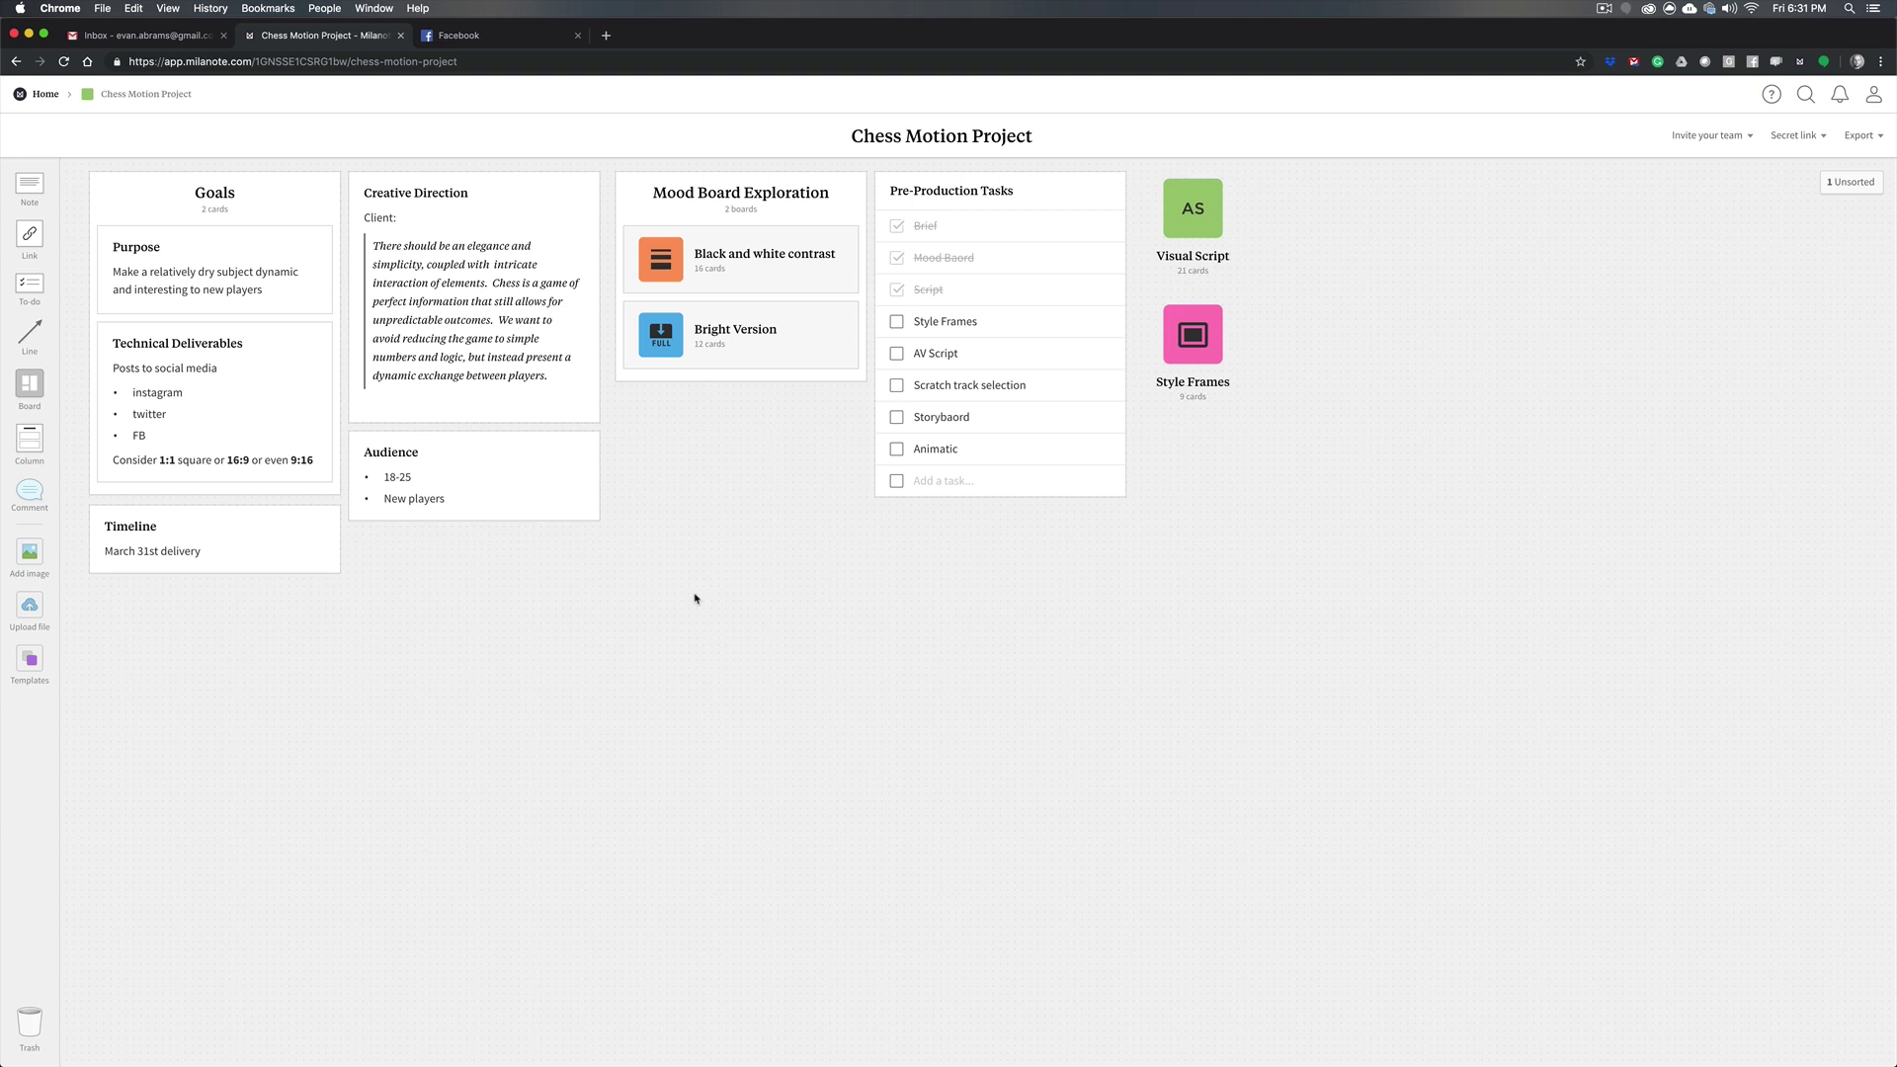
Open Visual Script, select all six columns and distribute them evenly across the board
click(1193, 208)
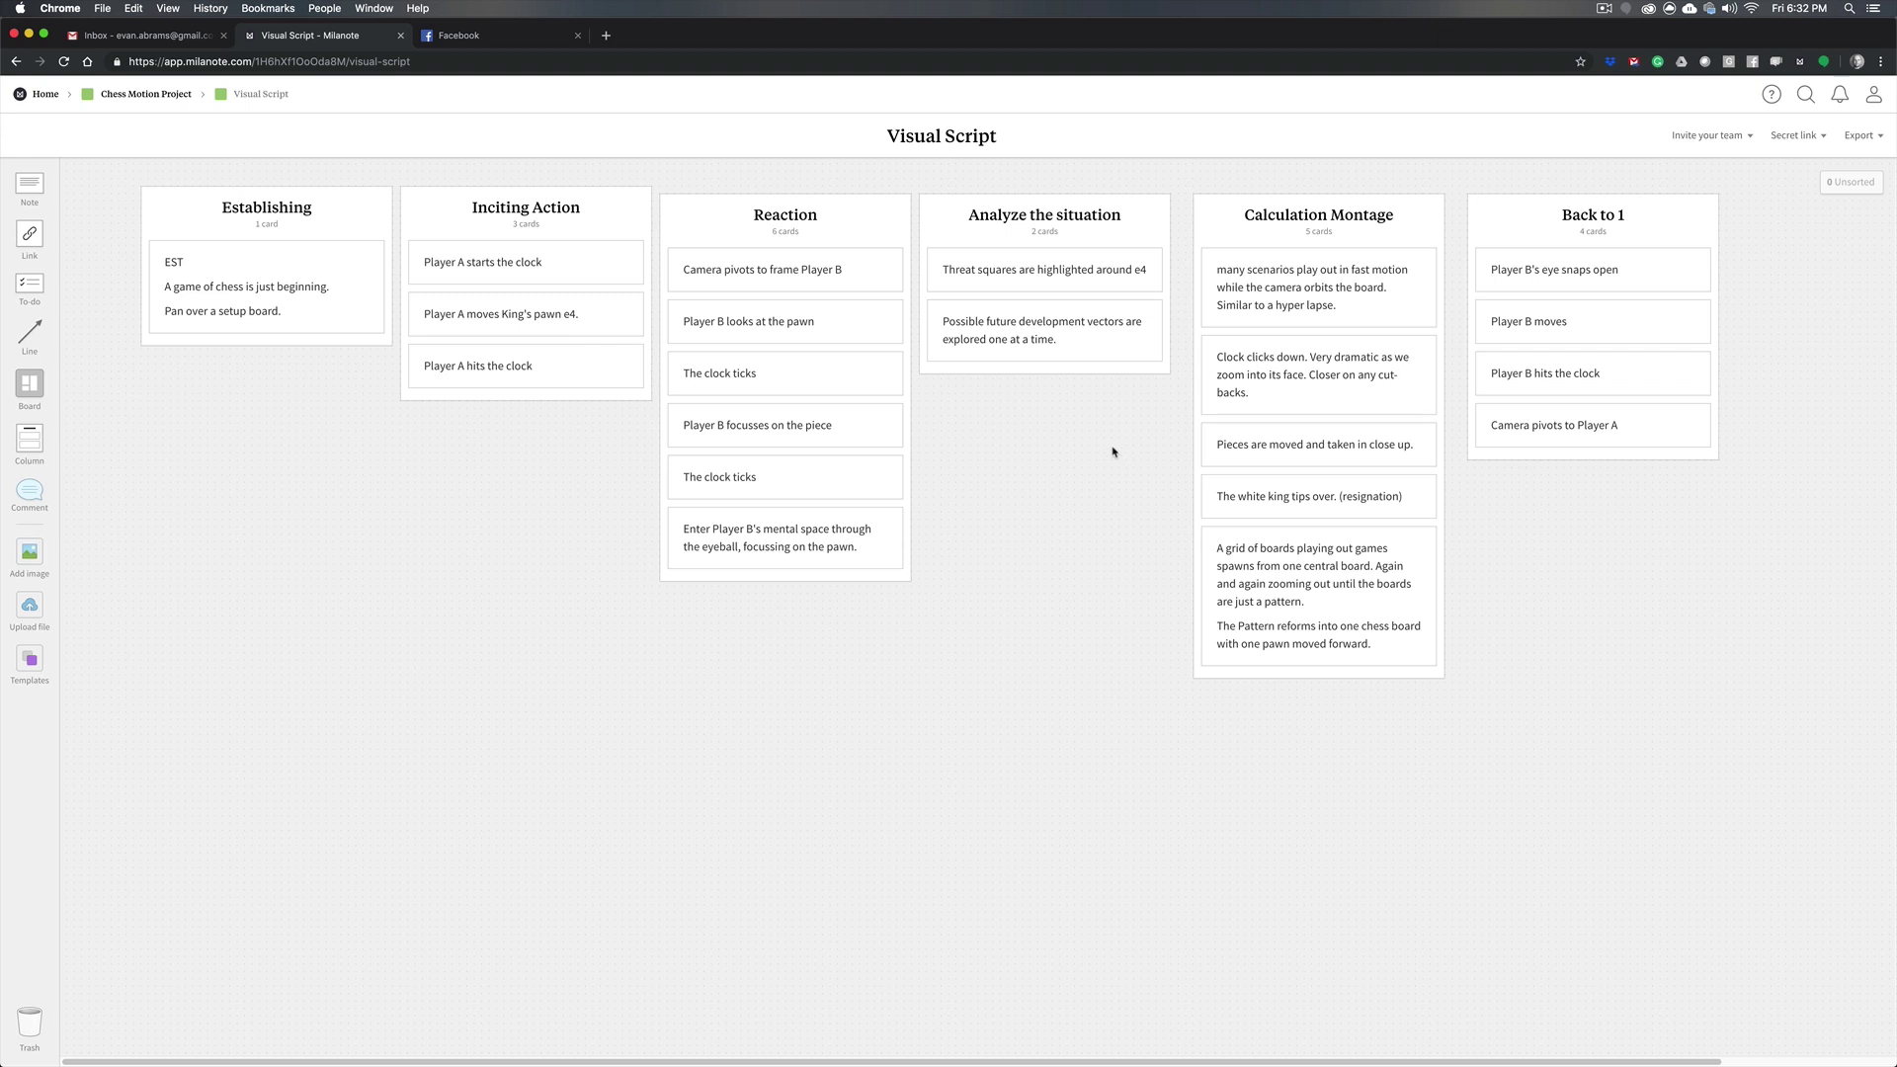
drag(1614, 539, 291, 215)
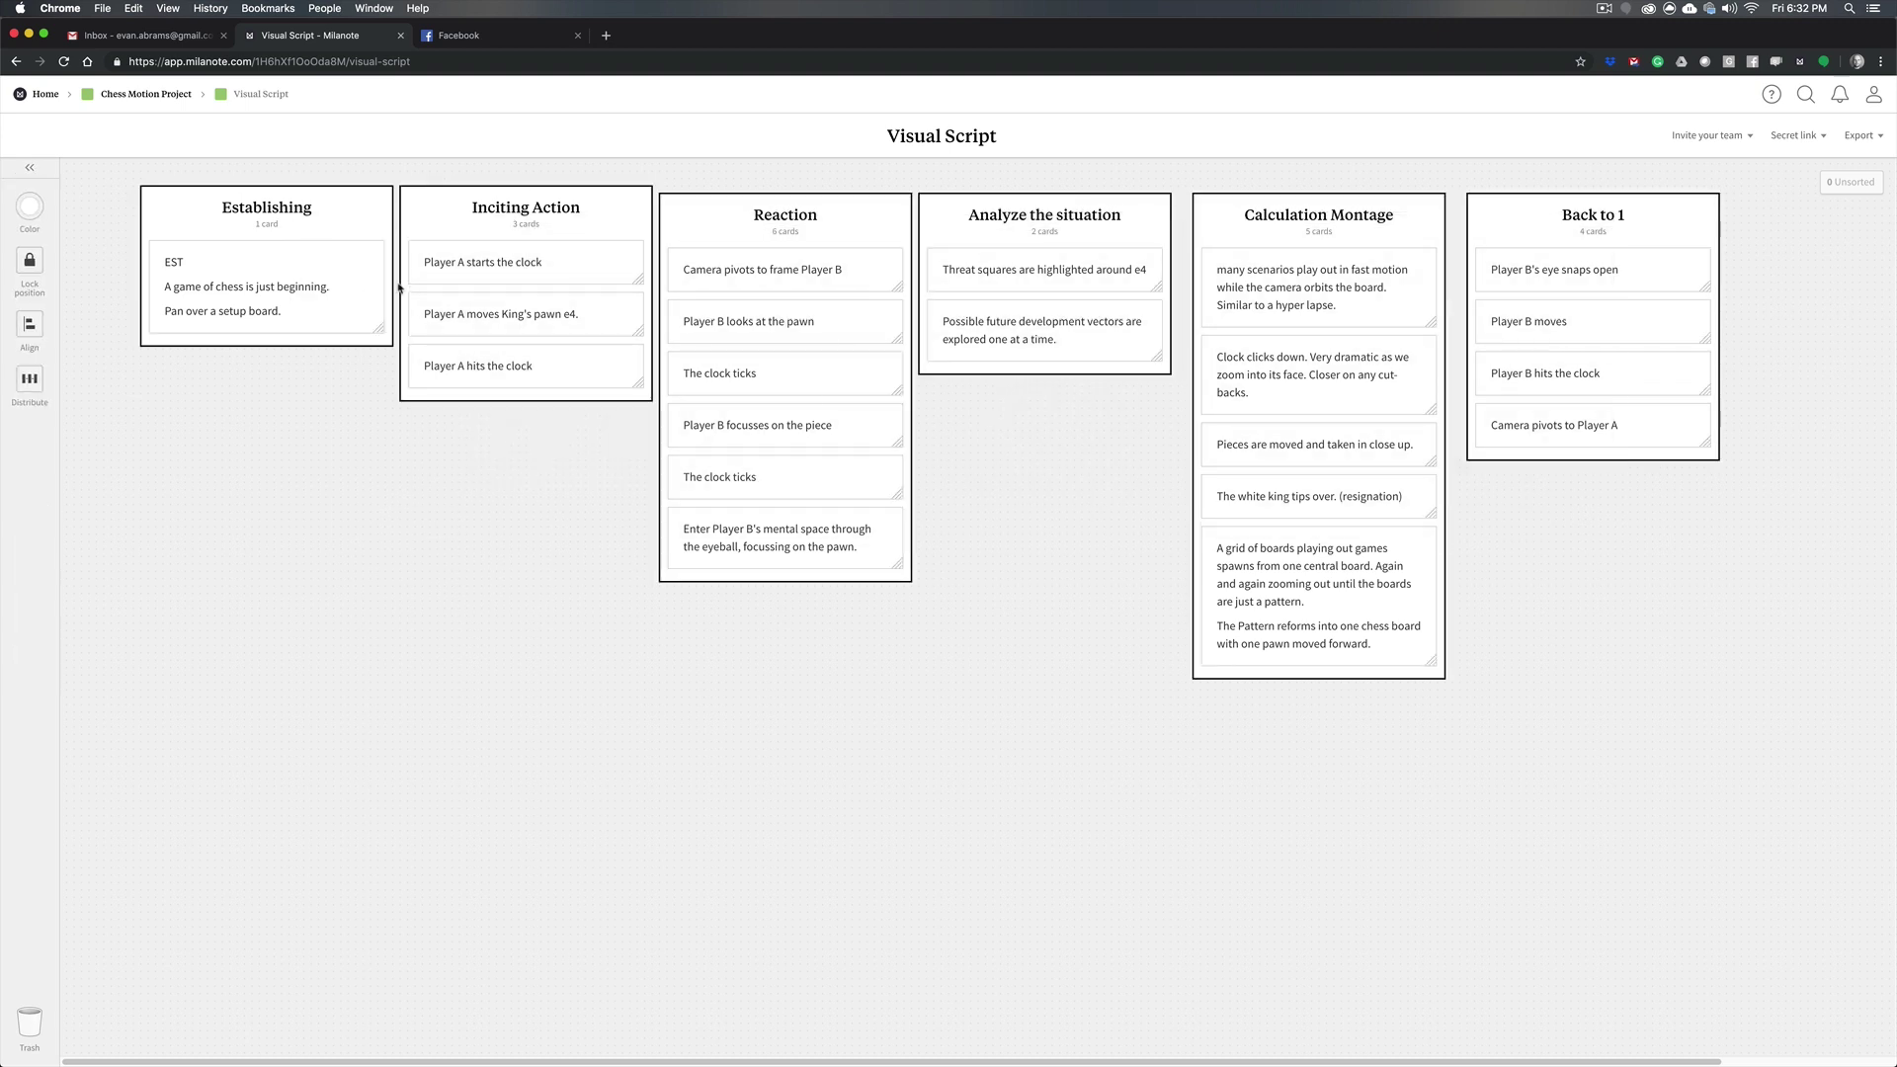
click(79, 380)
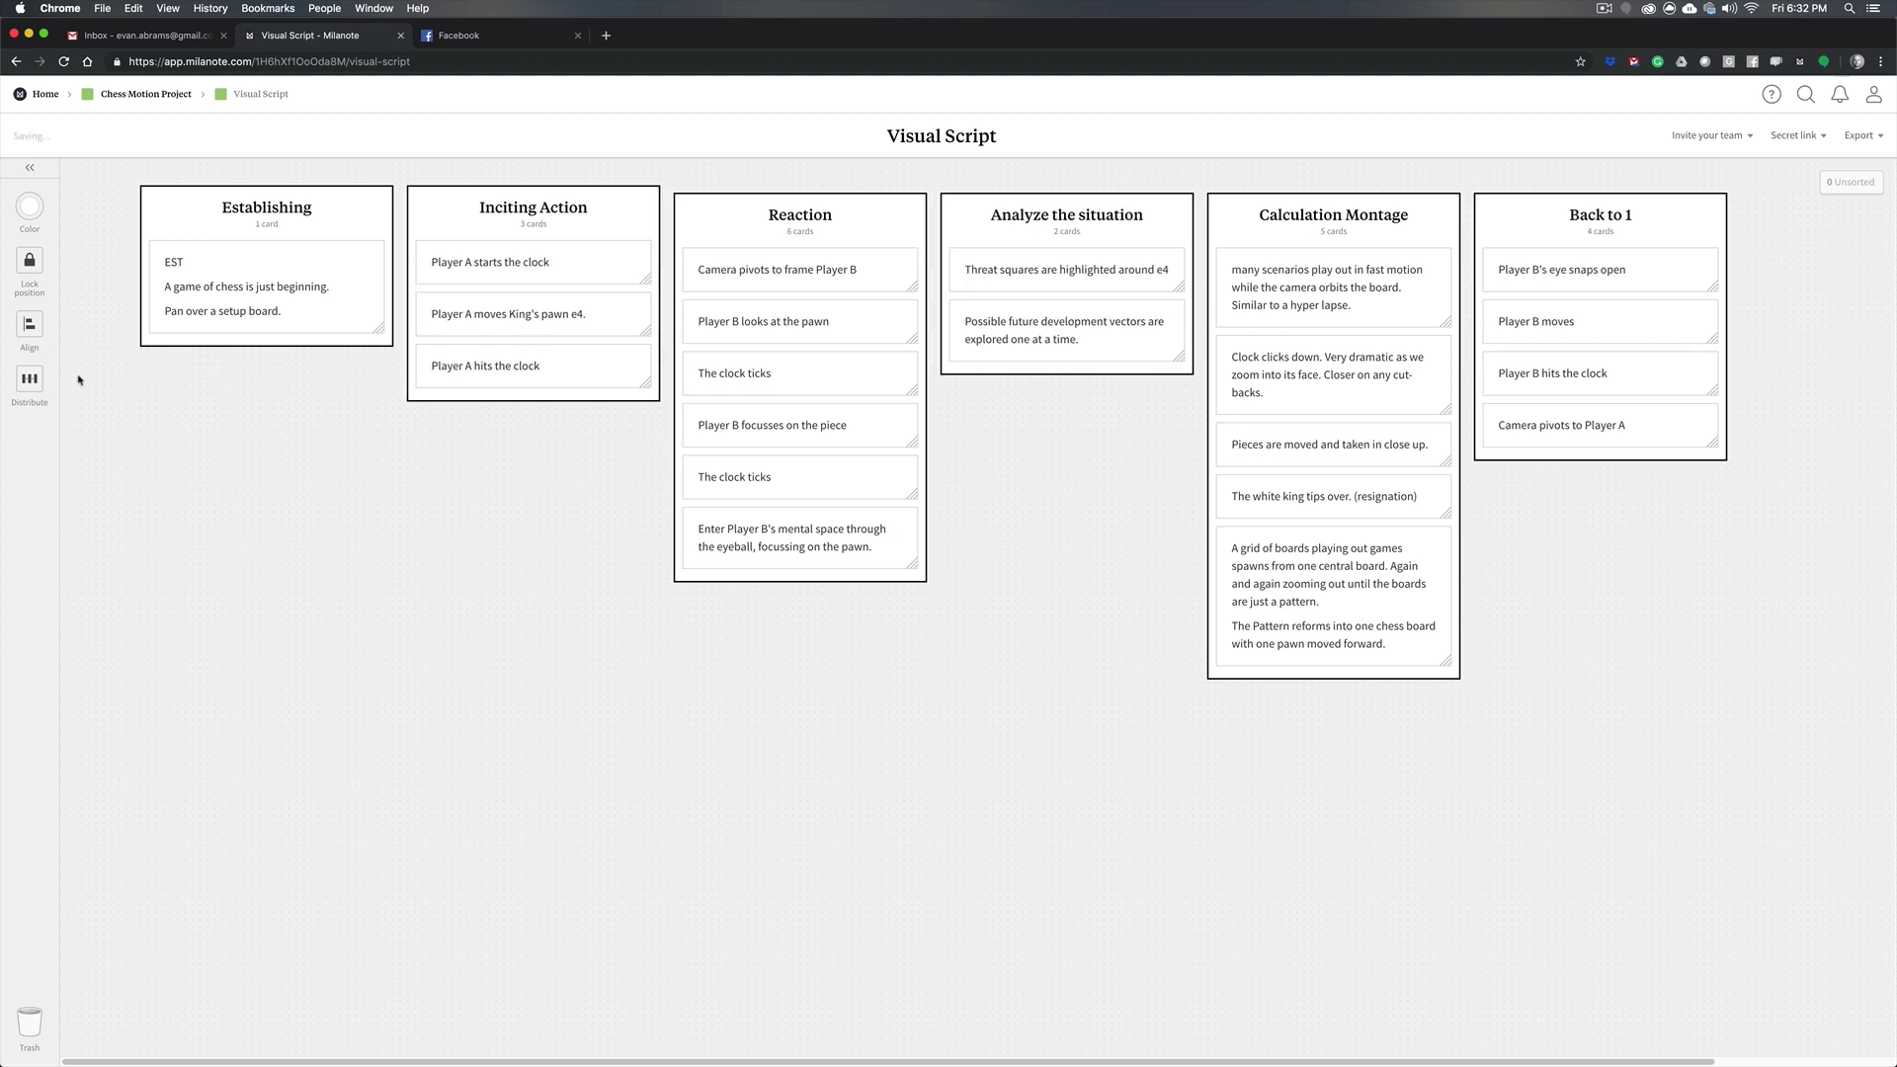
Align the selected columns by their tops, then check the Establishing, Inciting Action and Reaction columns
click(29, 324)
click(816, 720)
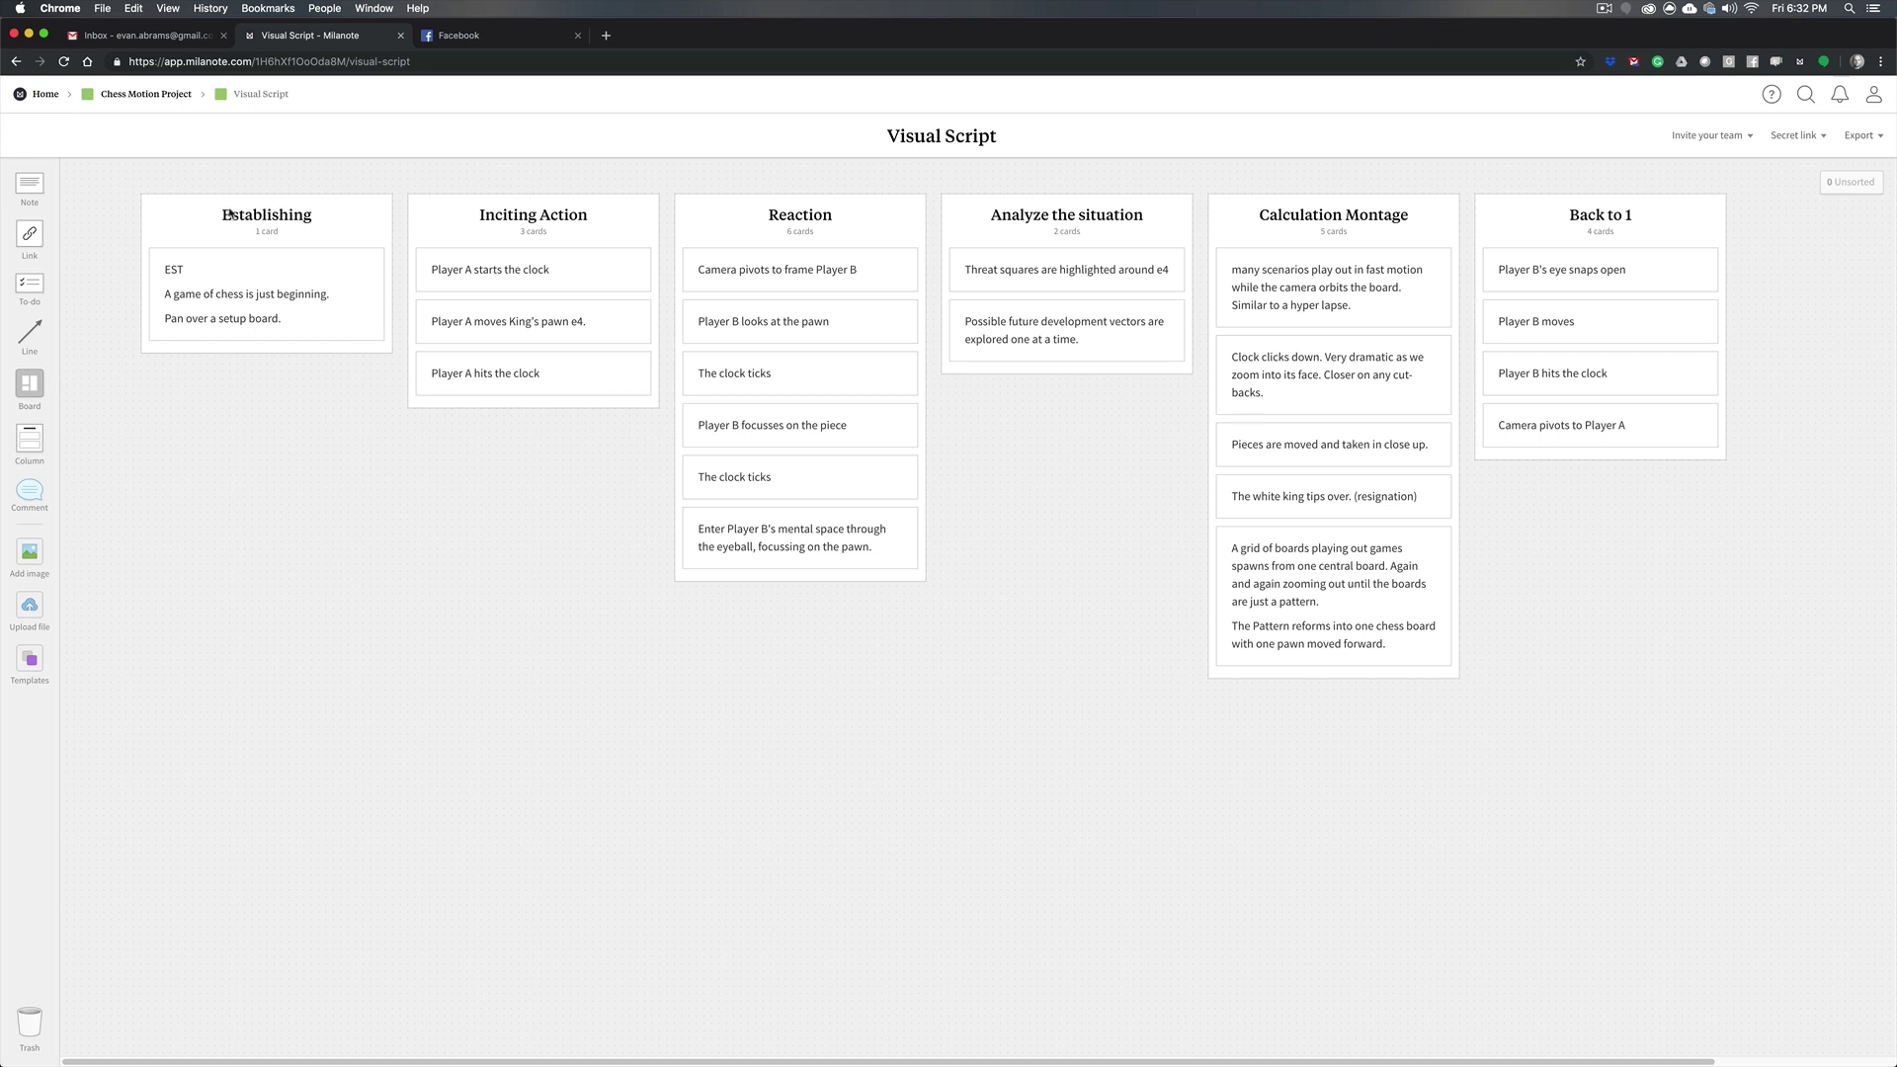
click(369, 225)
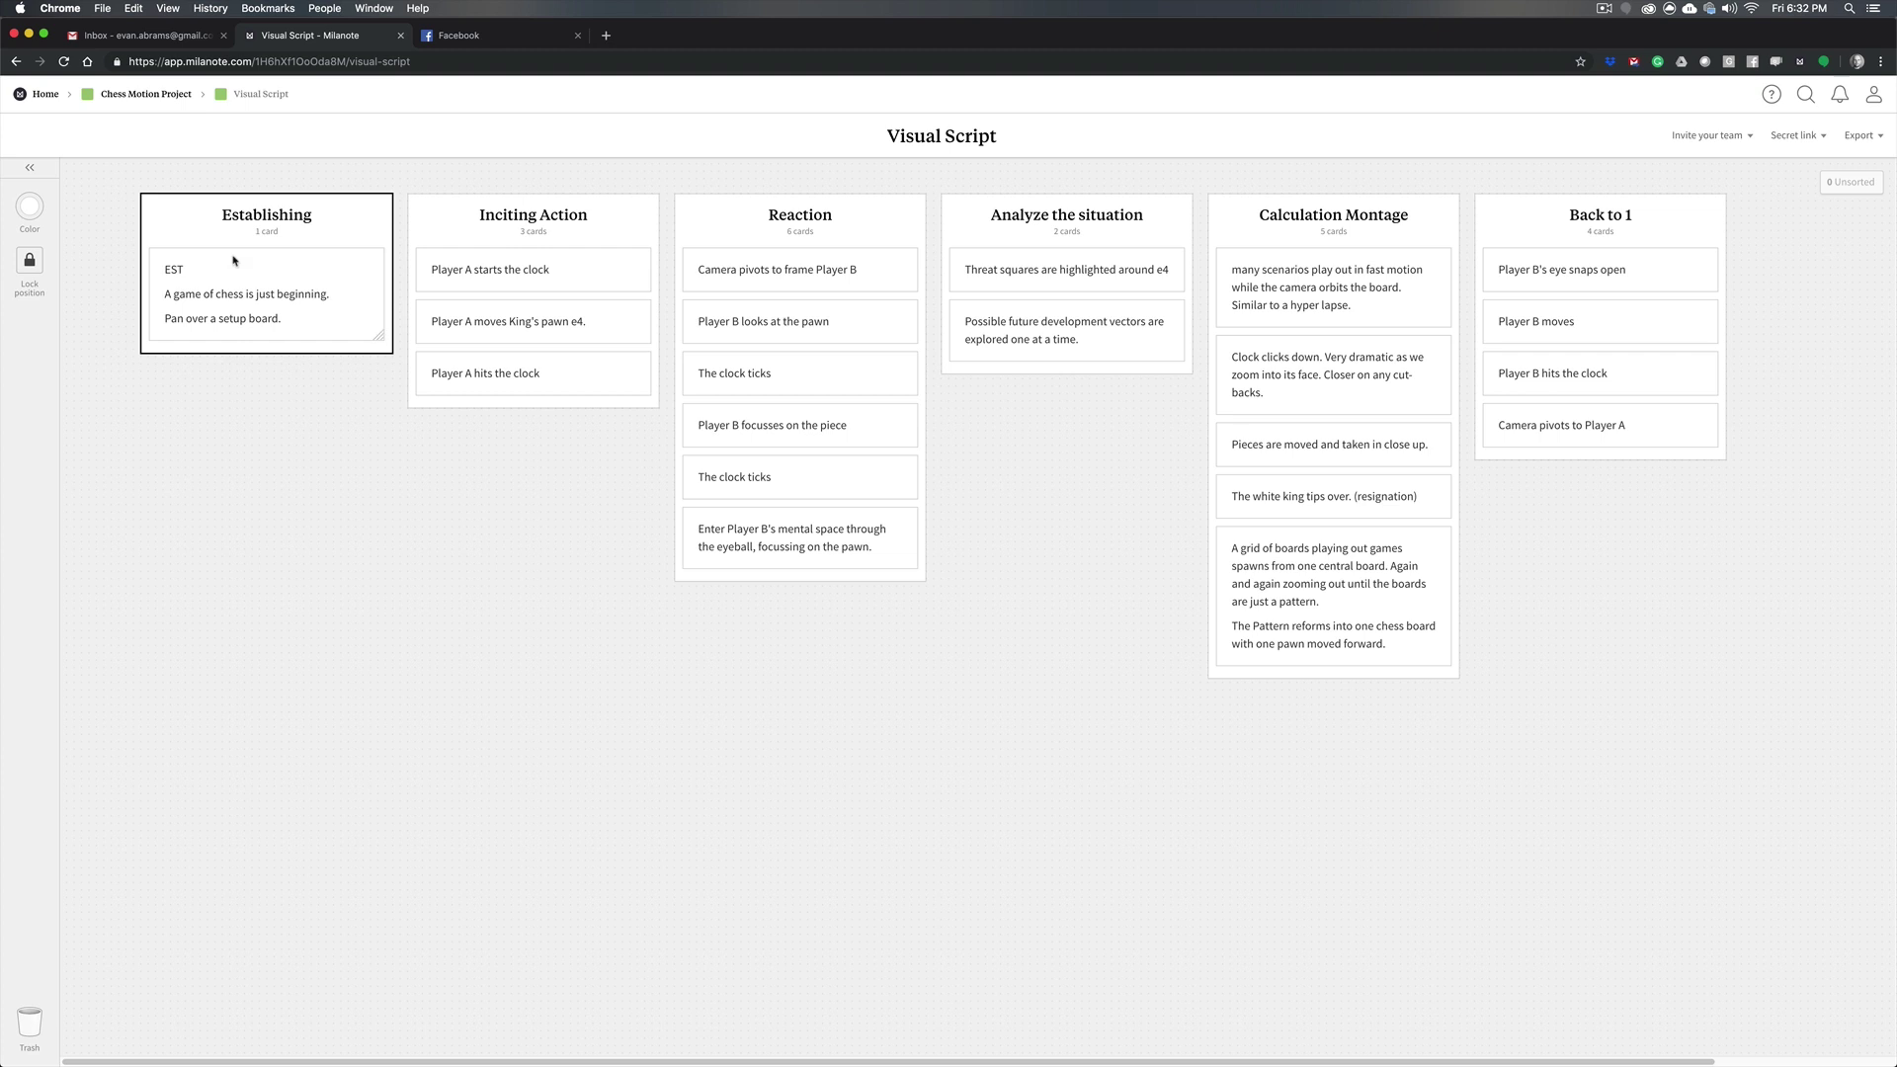
click(579, 220)
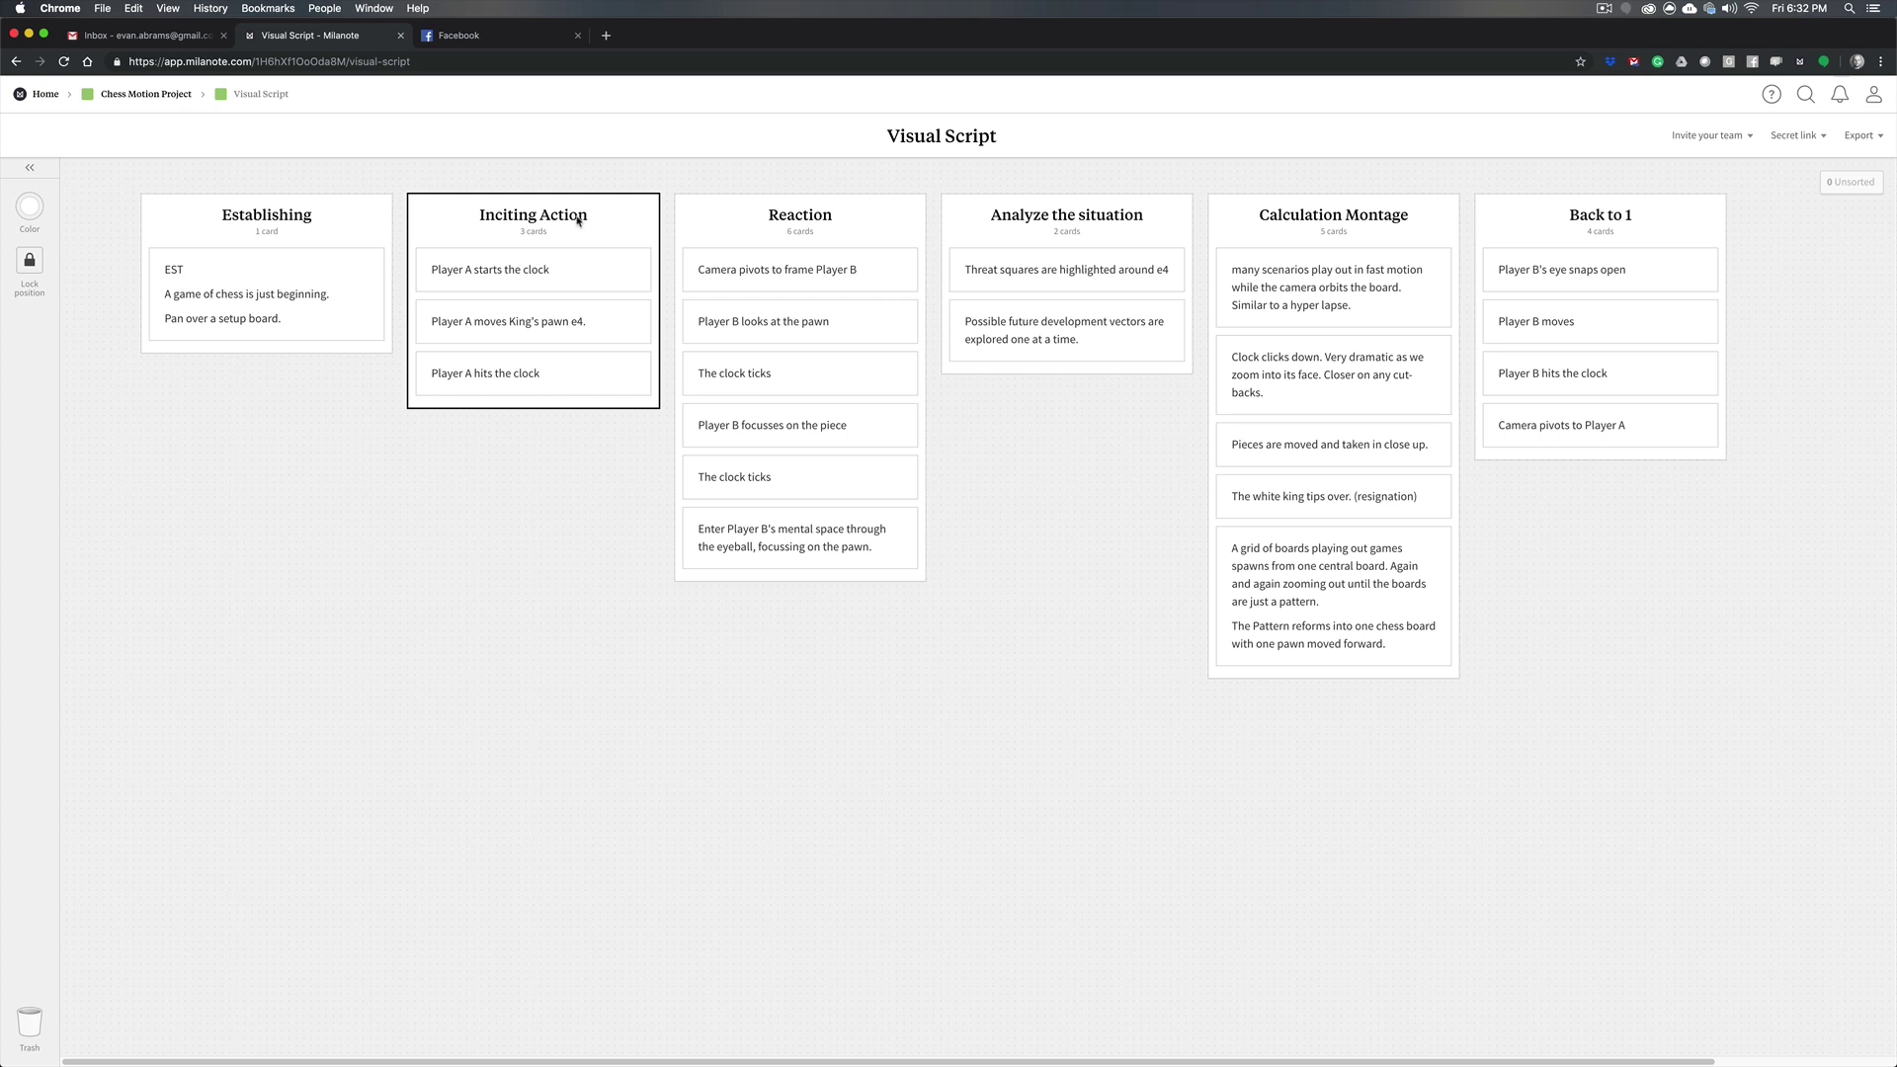
click(850, 221)
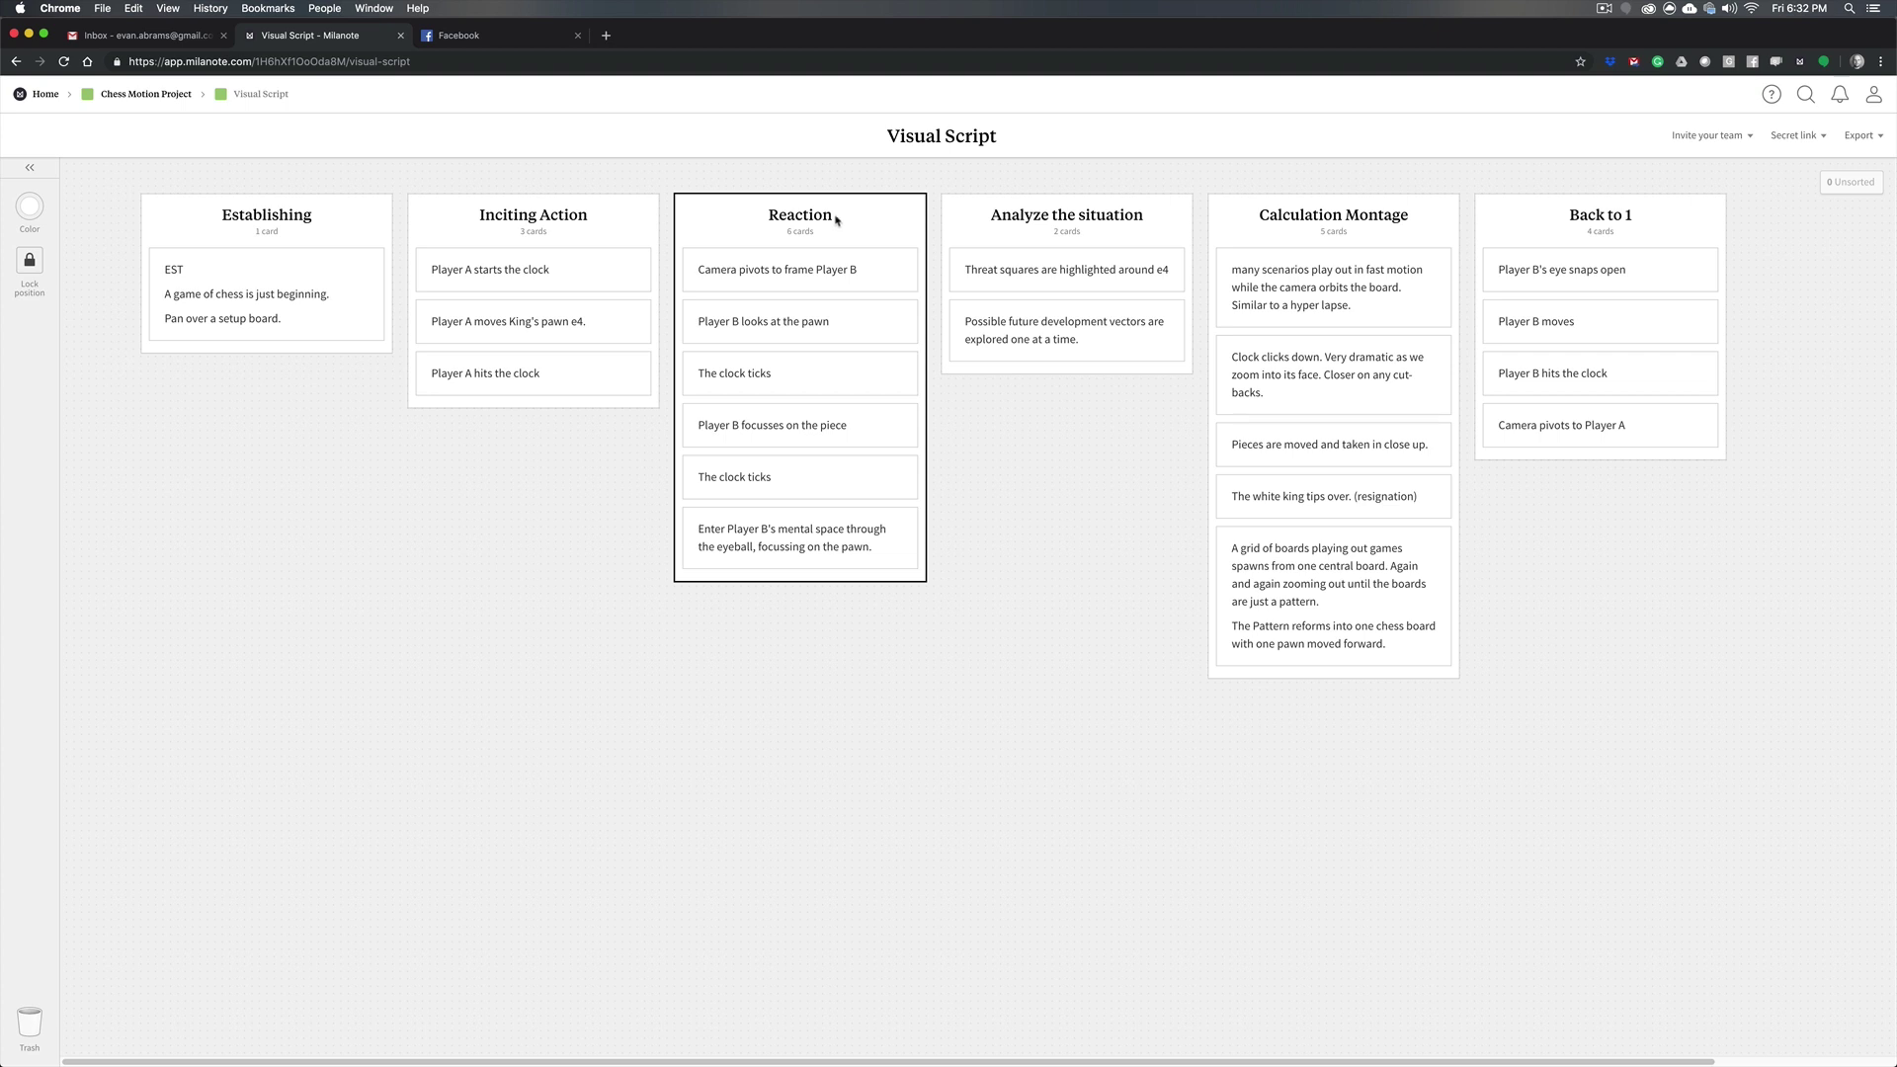
Inspect the Analyze the situation, Calculation Montage and Back to 1 columns, undoing a stray change
drag(1097, 173, 1383, 815)
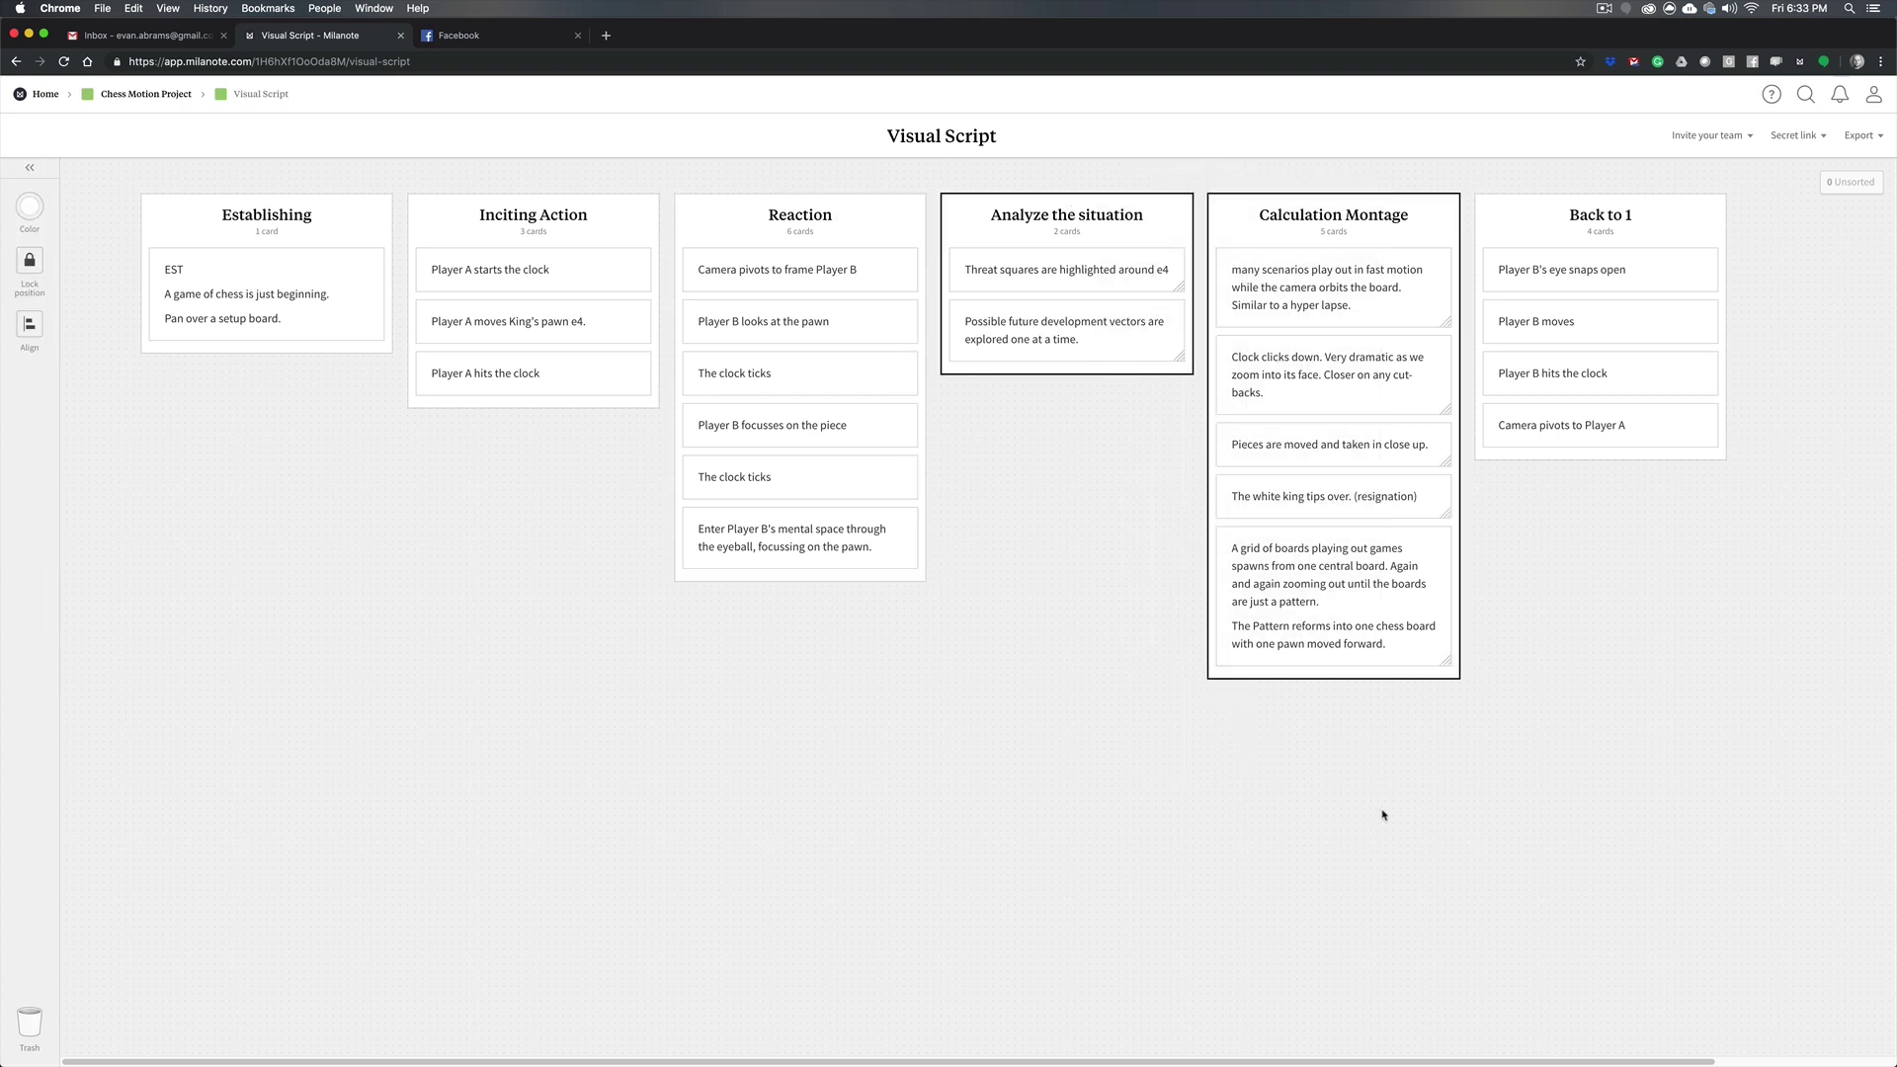
click(1610, 445)
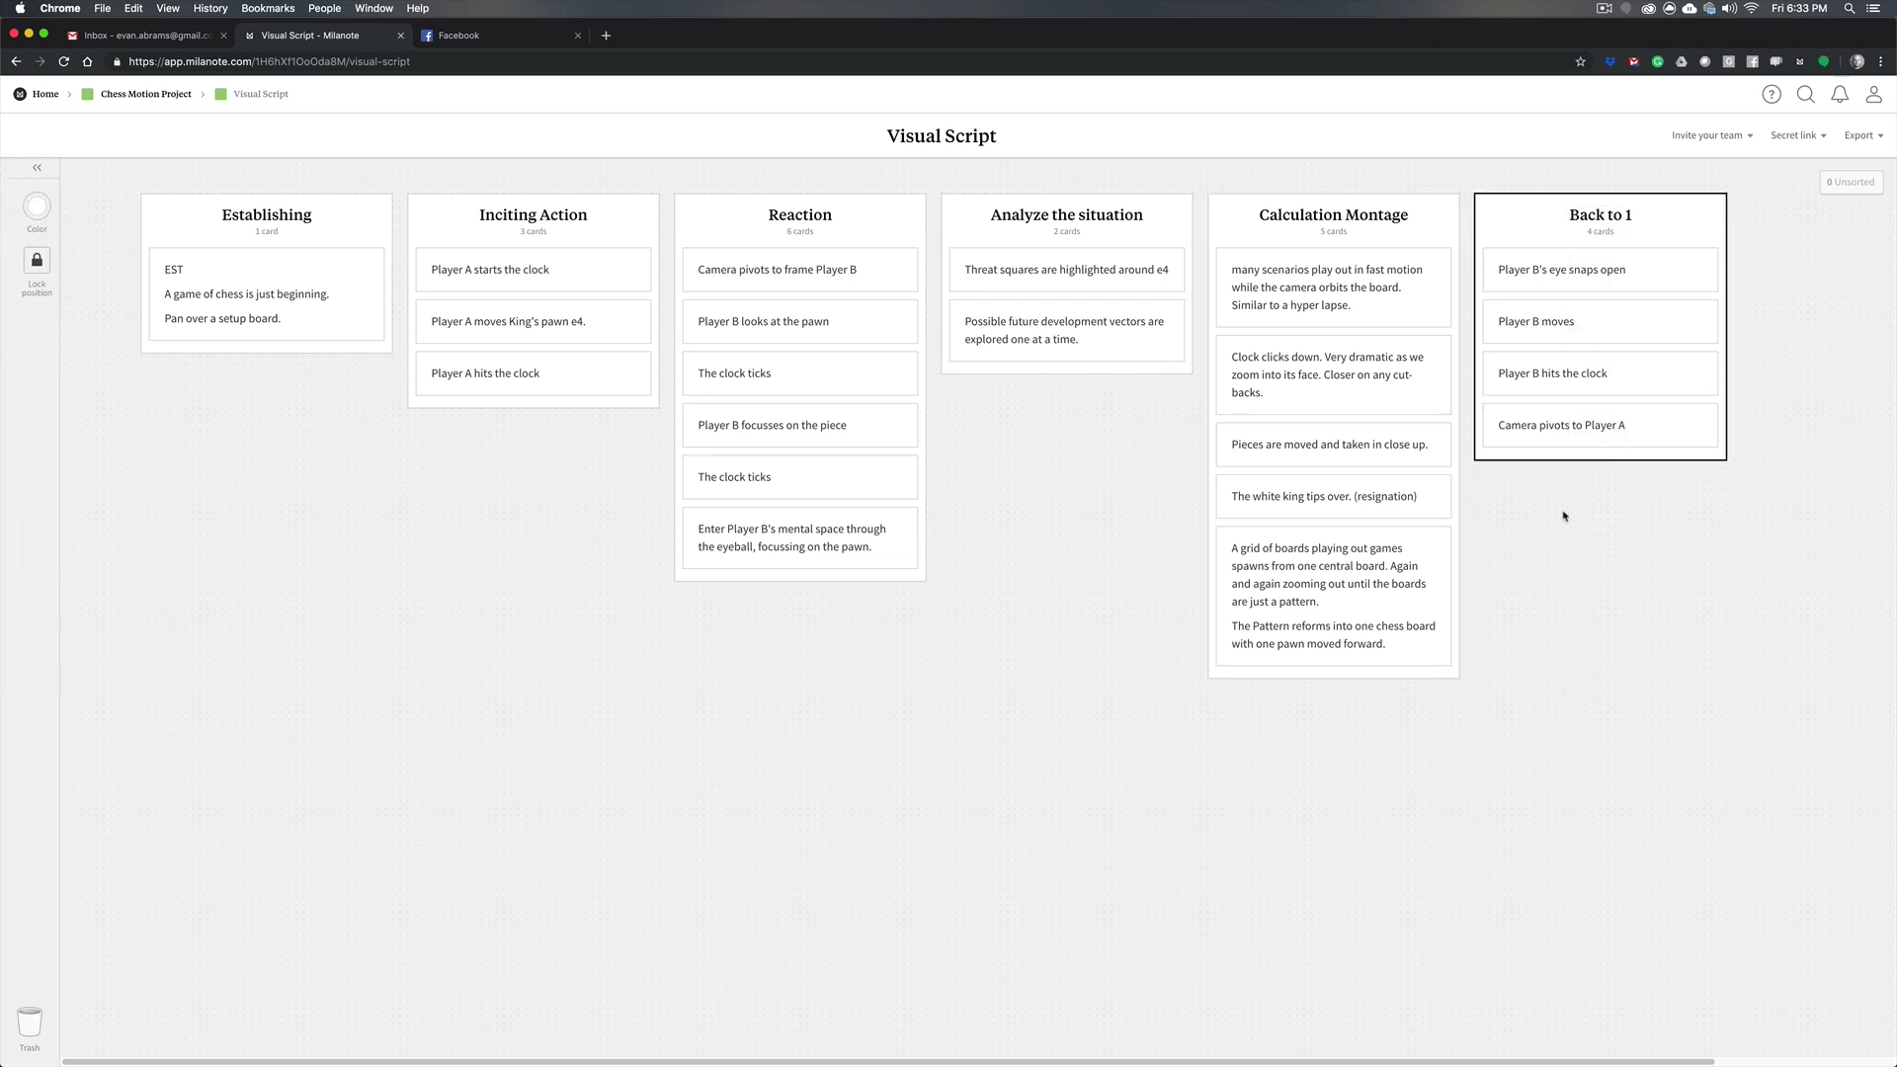
click(1571, 656)
key(super+z)
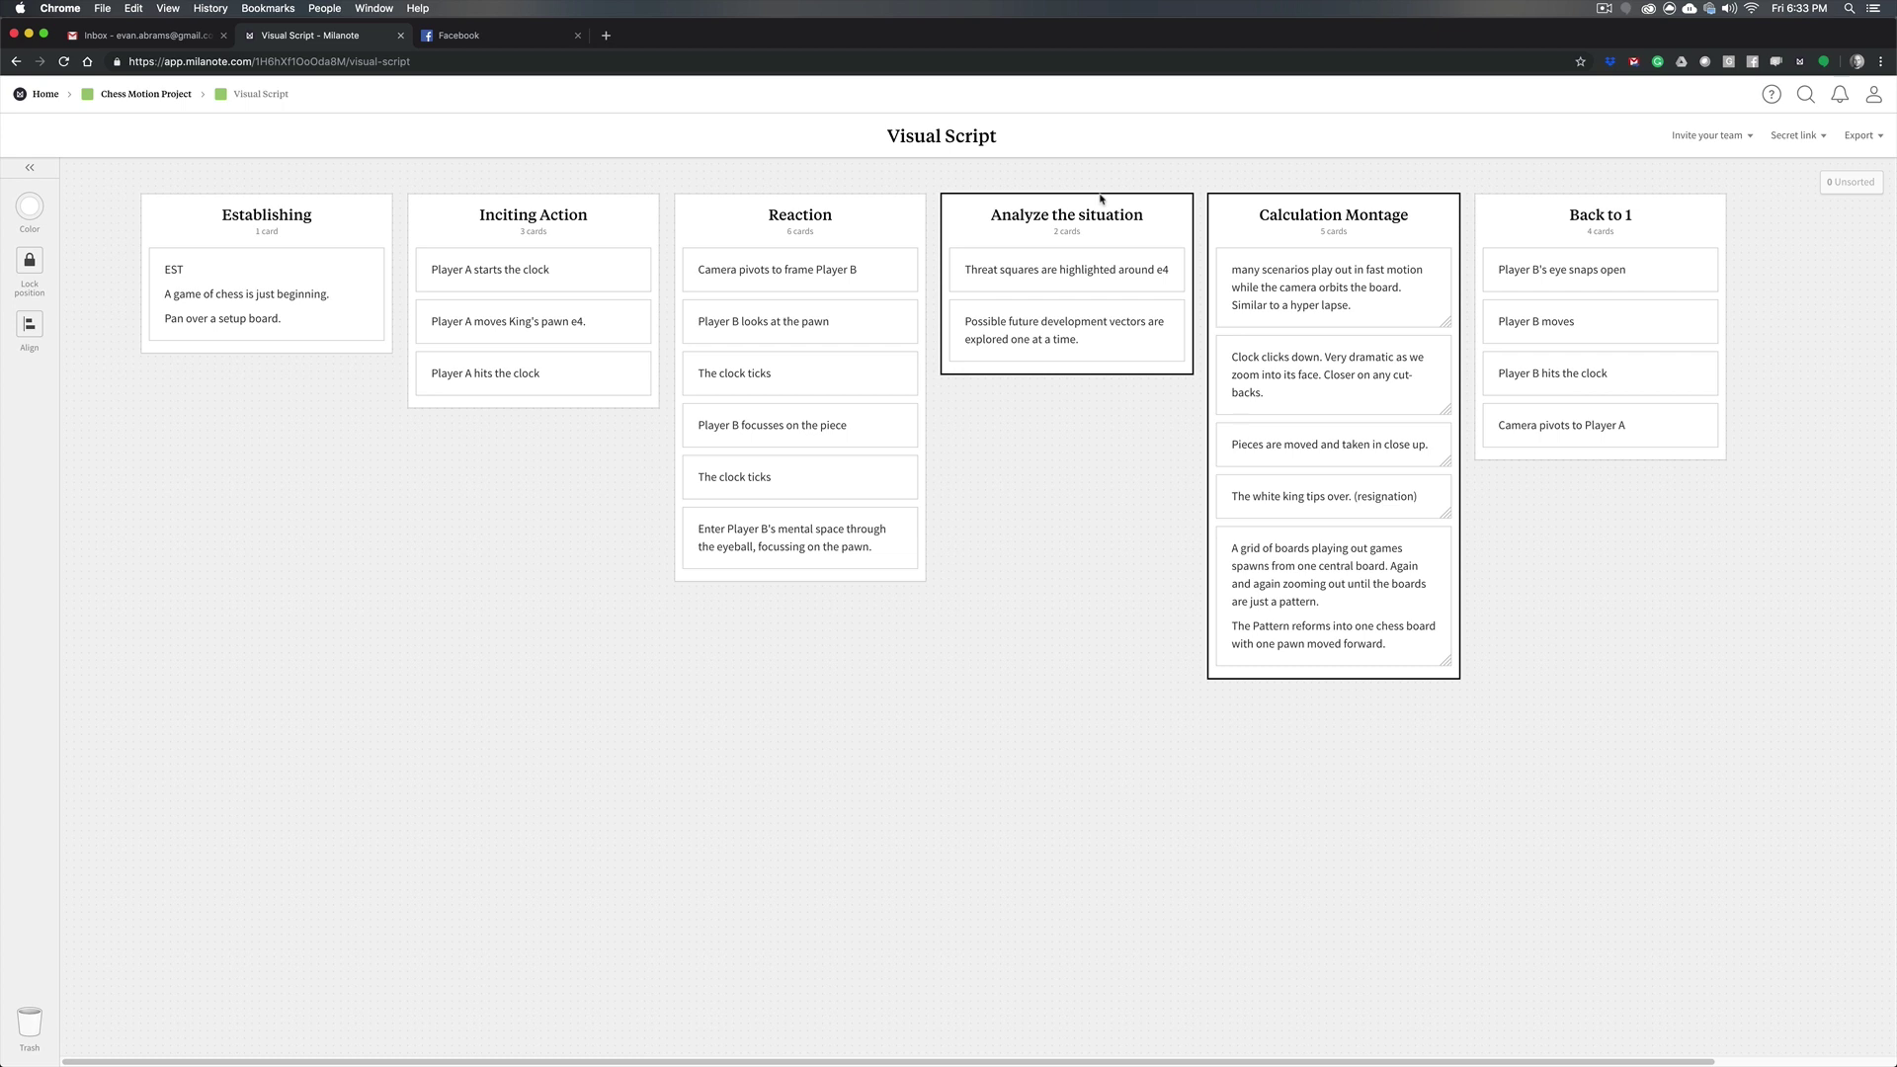
click(1076, 457)
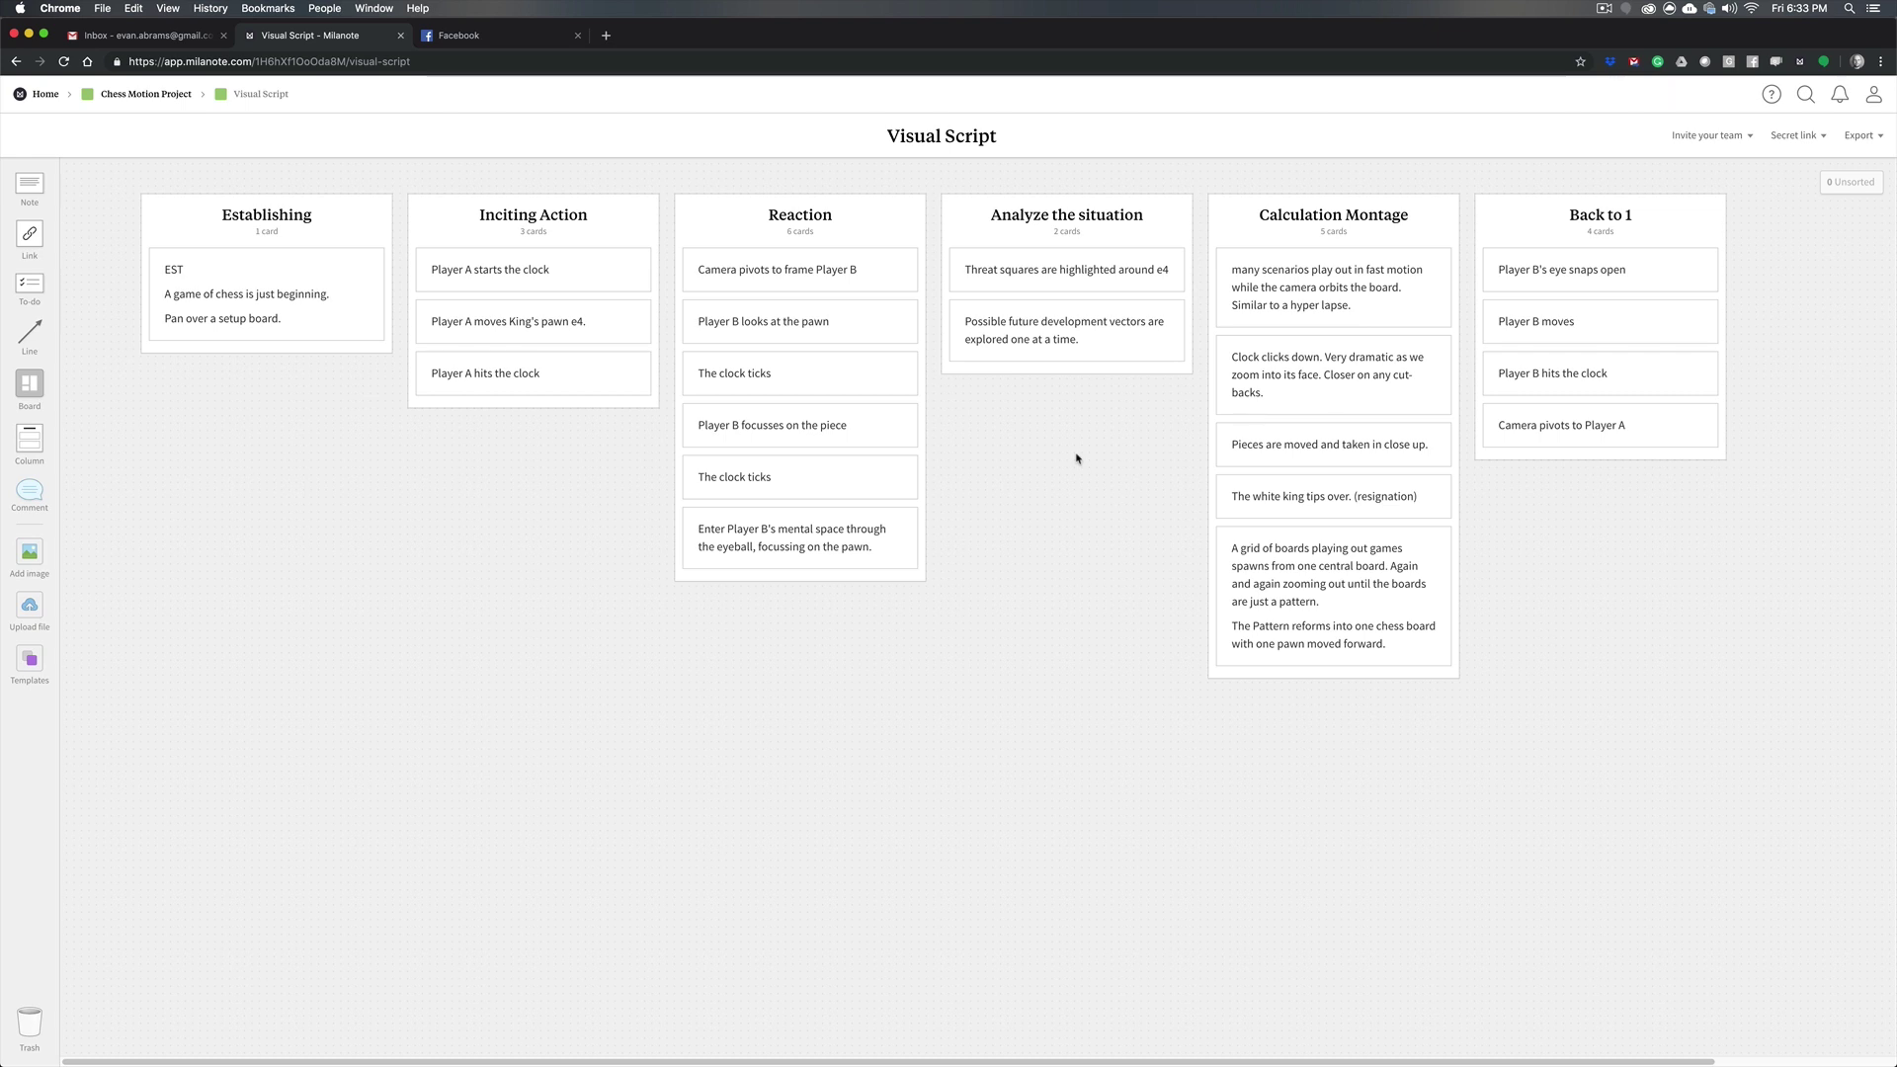
drag(293, 479, 272, 261)
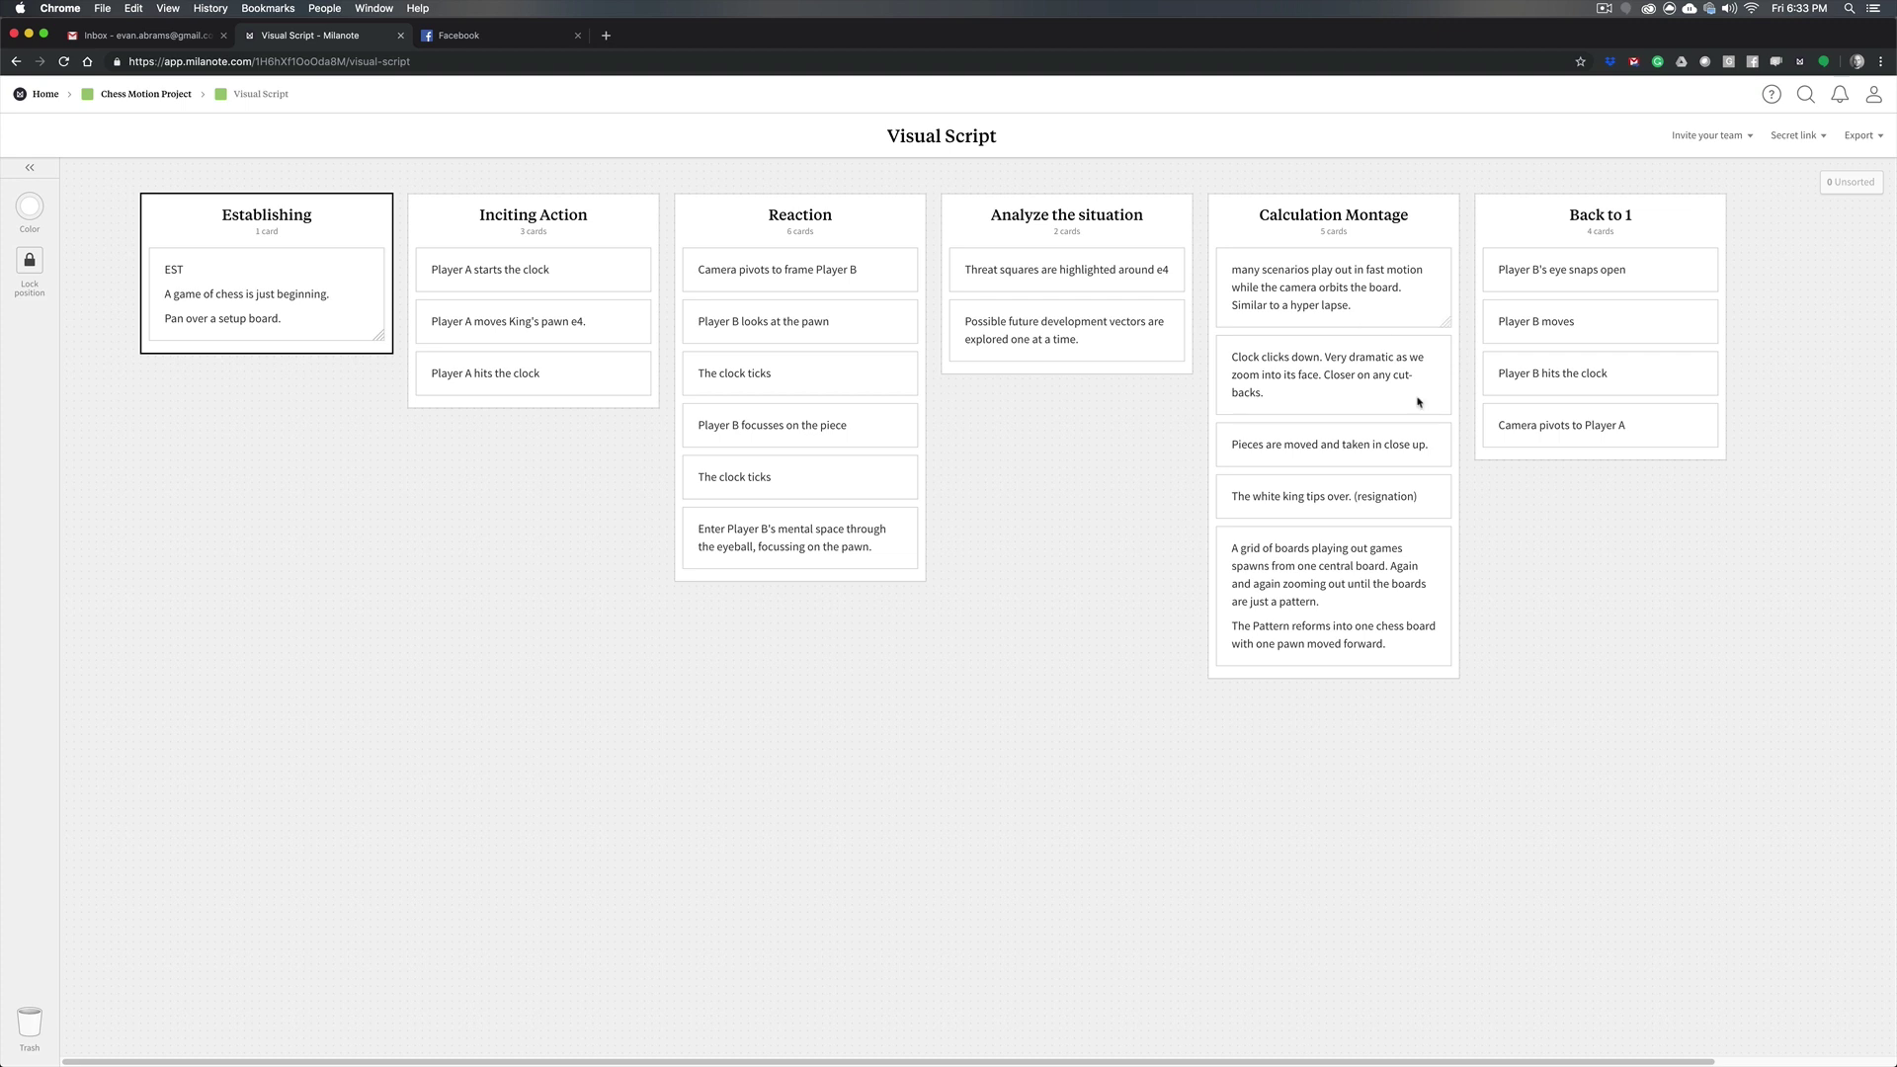
drag(1466, 400, 1571, 347)
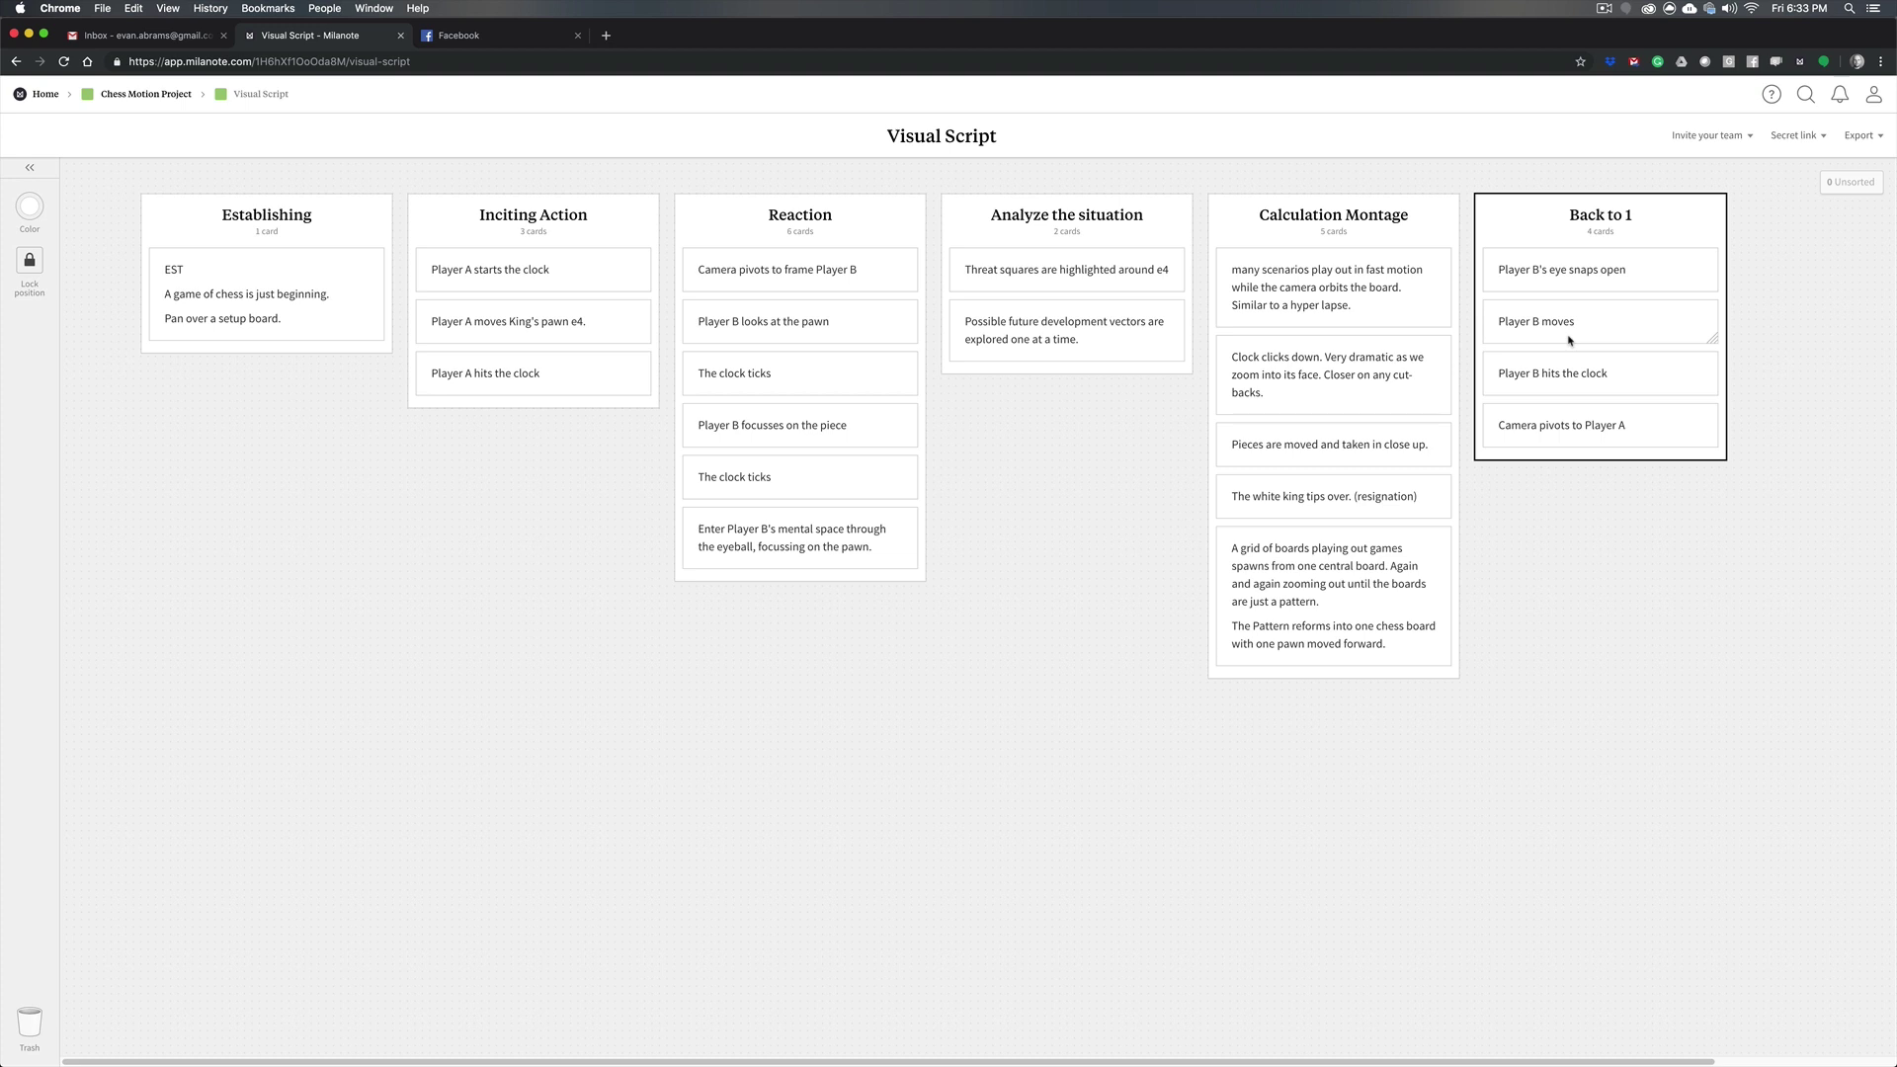
drag(1304, 744, 1141, 246)
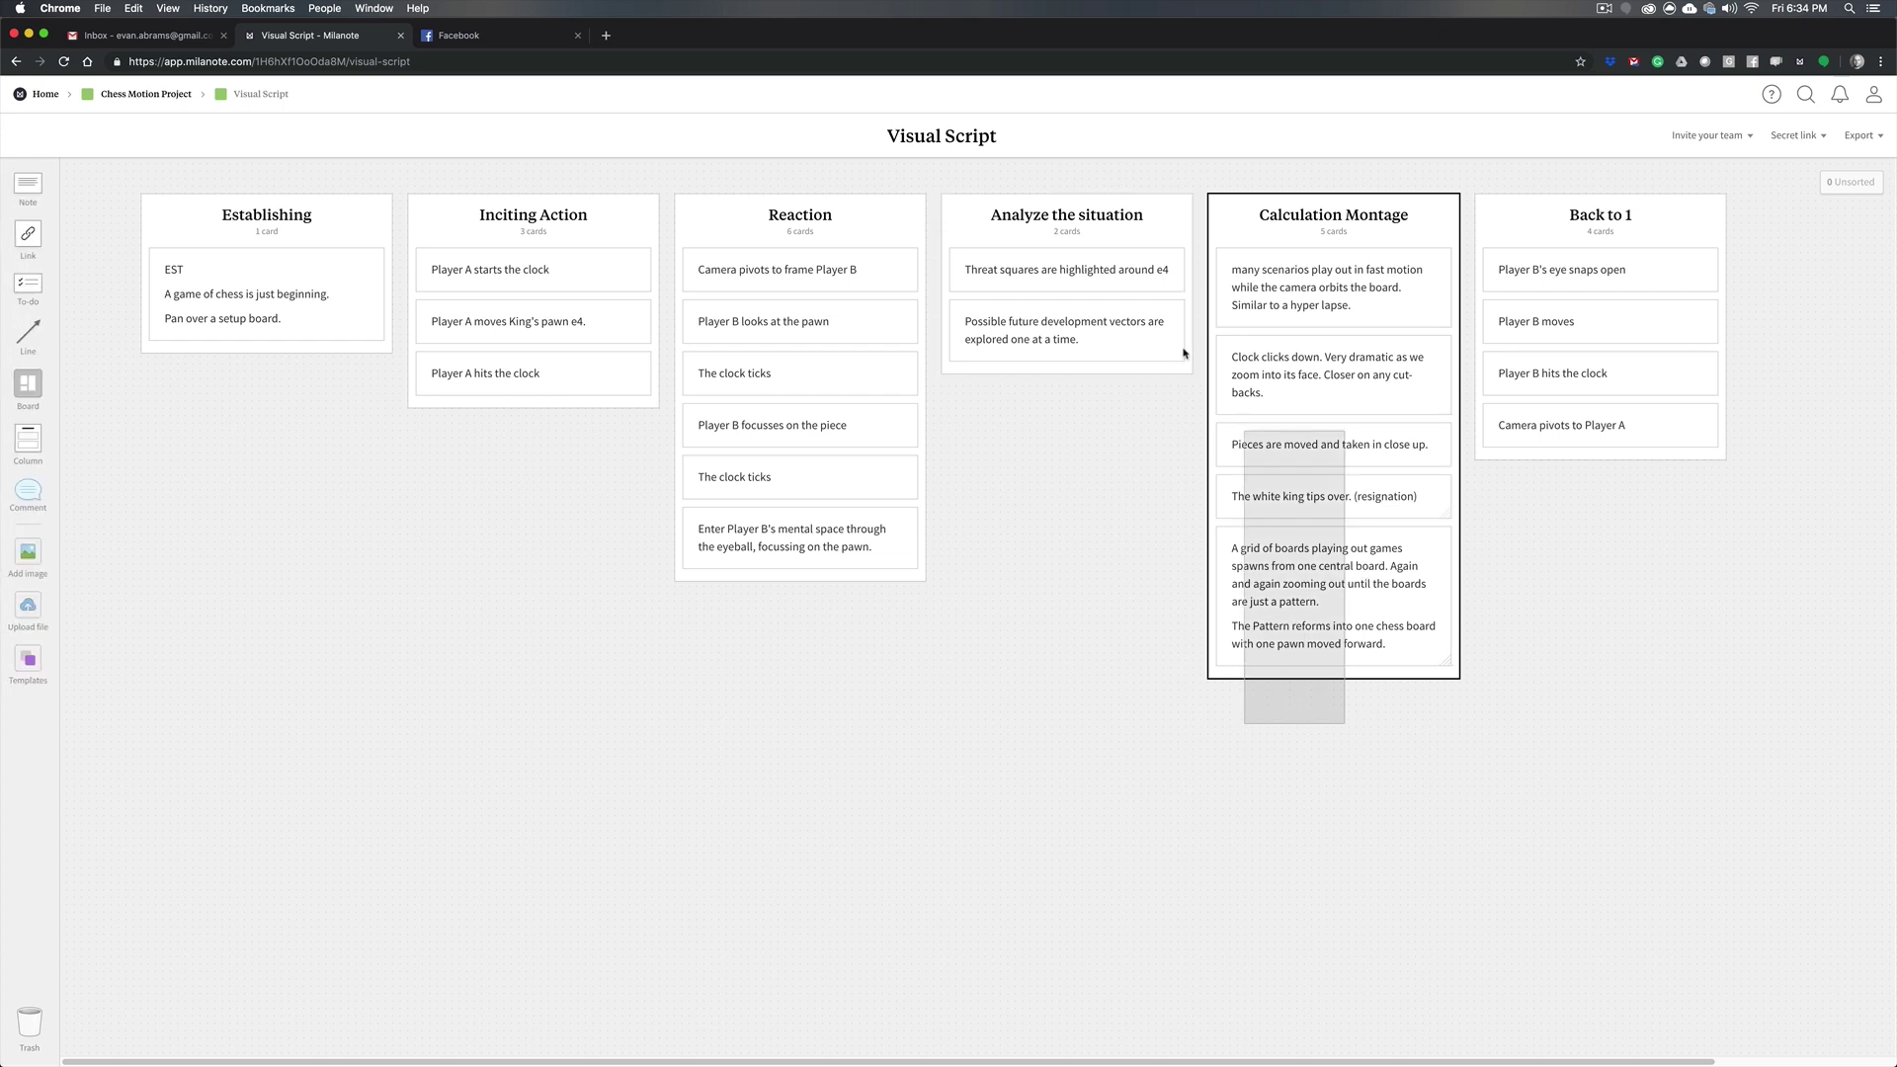
Select and deselect several Visual Script columns, then return to the Chess Motion Project board
click(1068, 432)
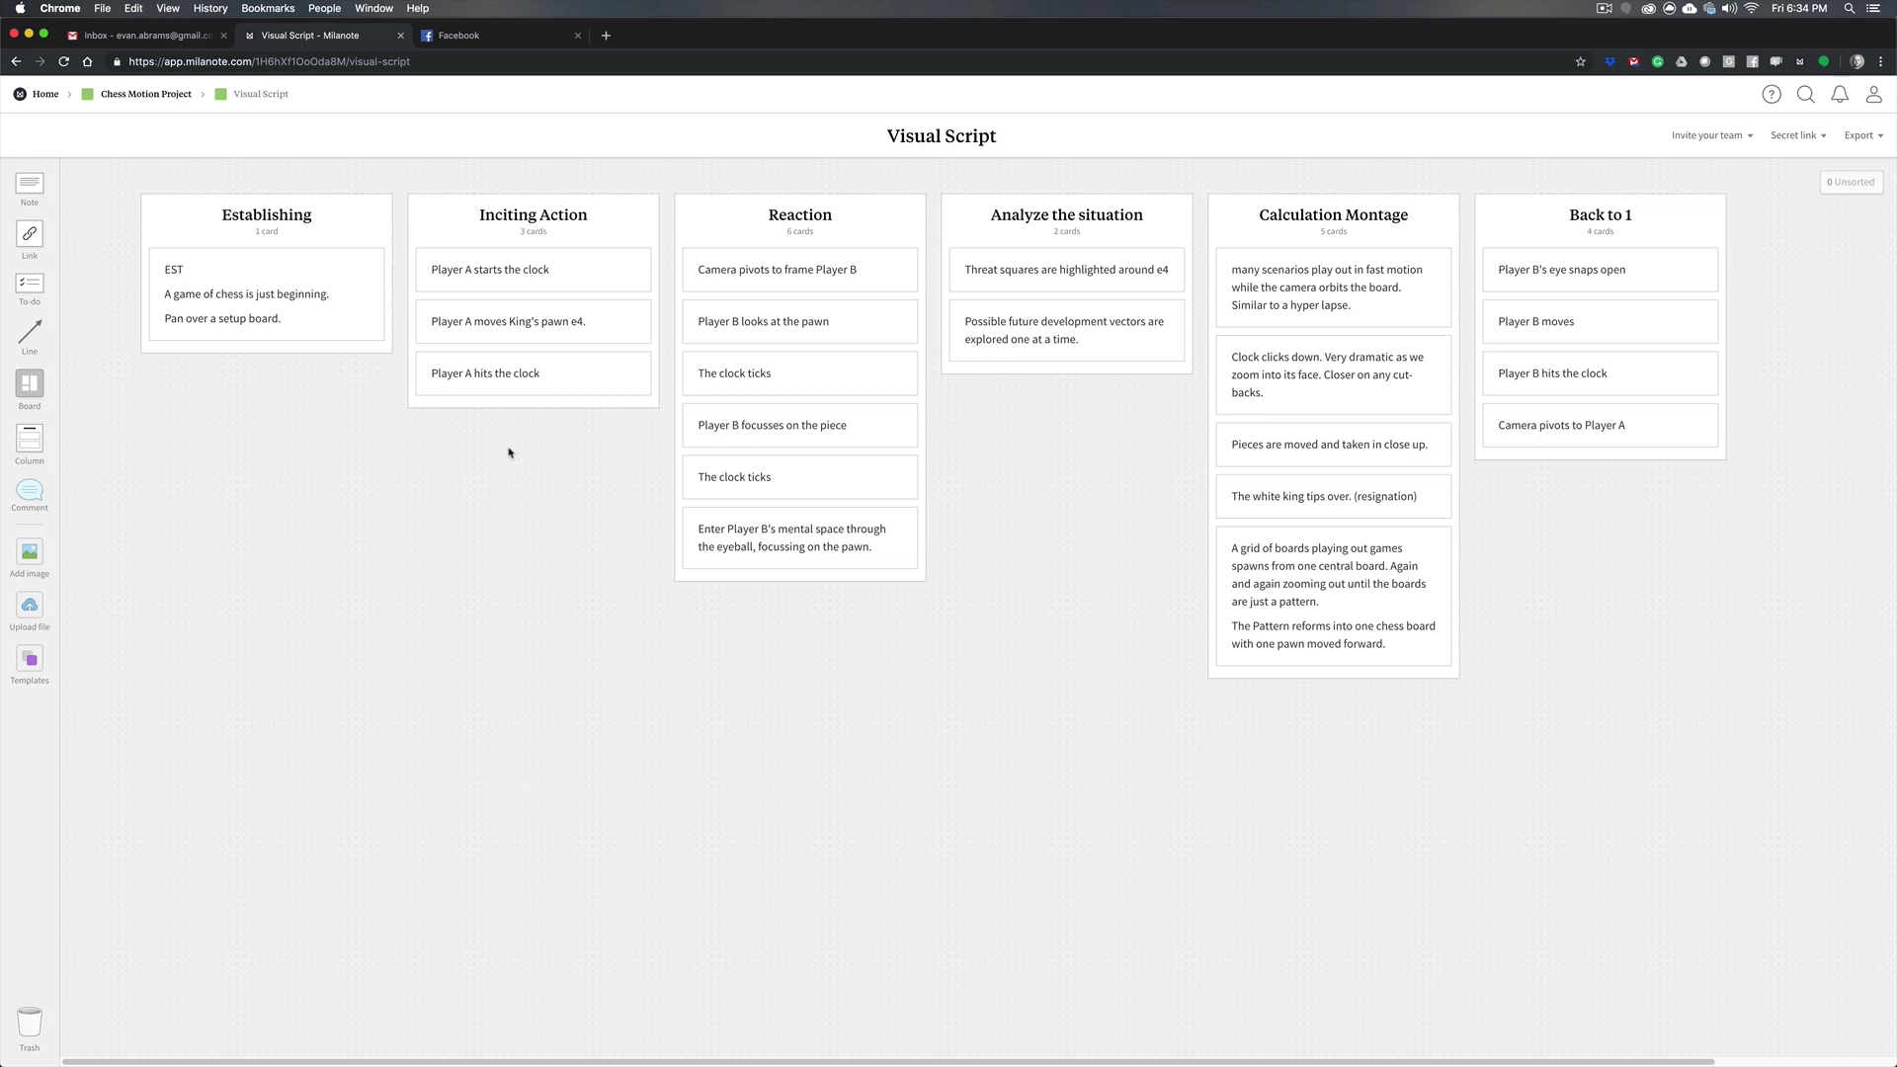
click(1619, 410)
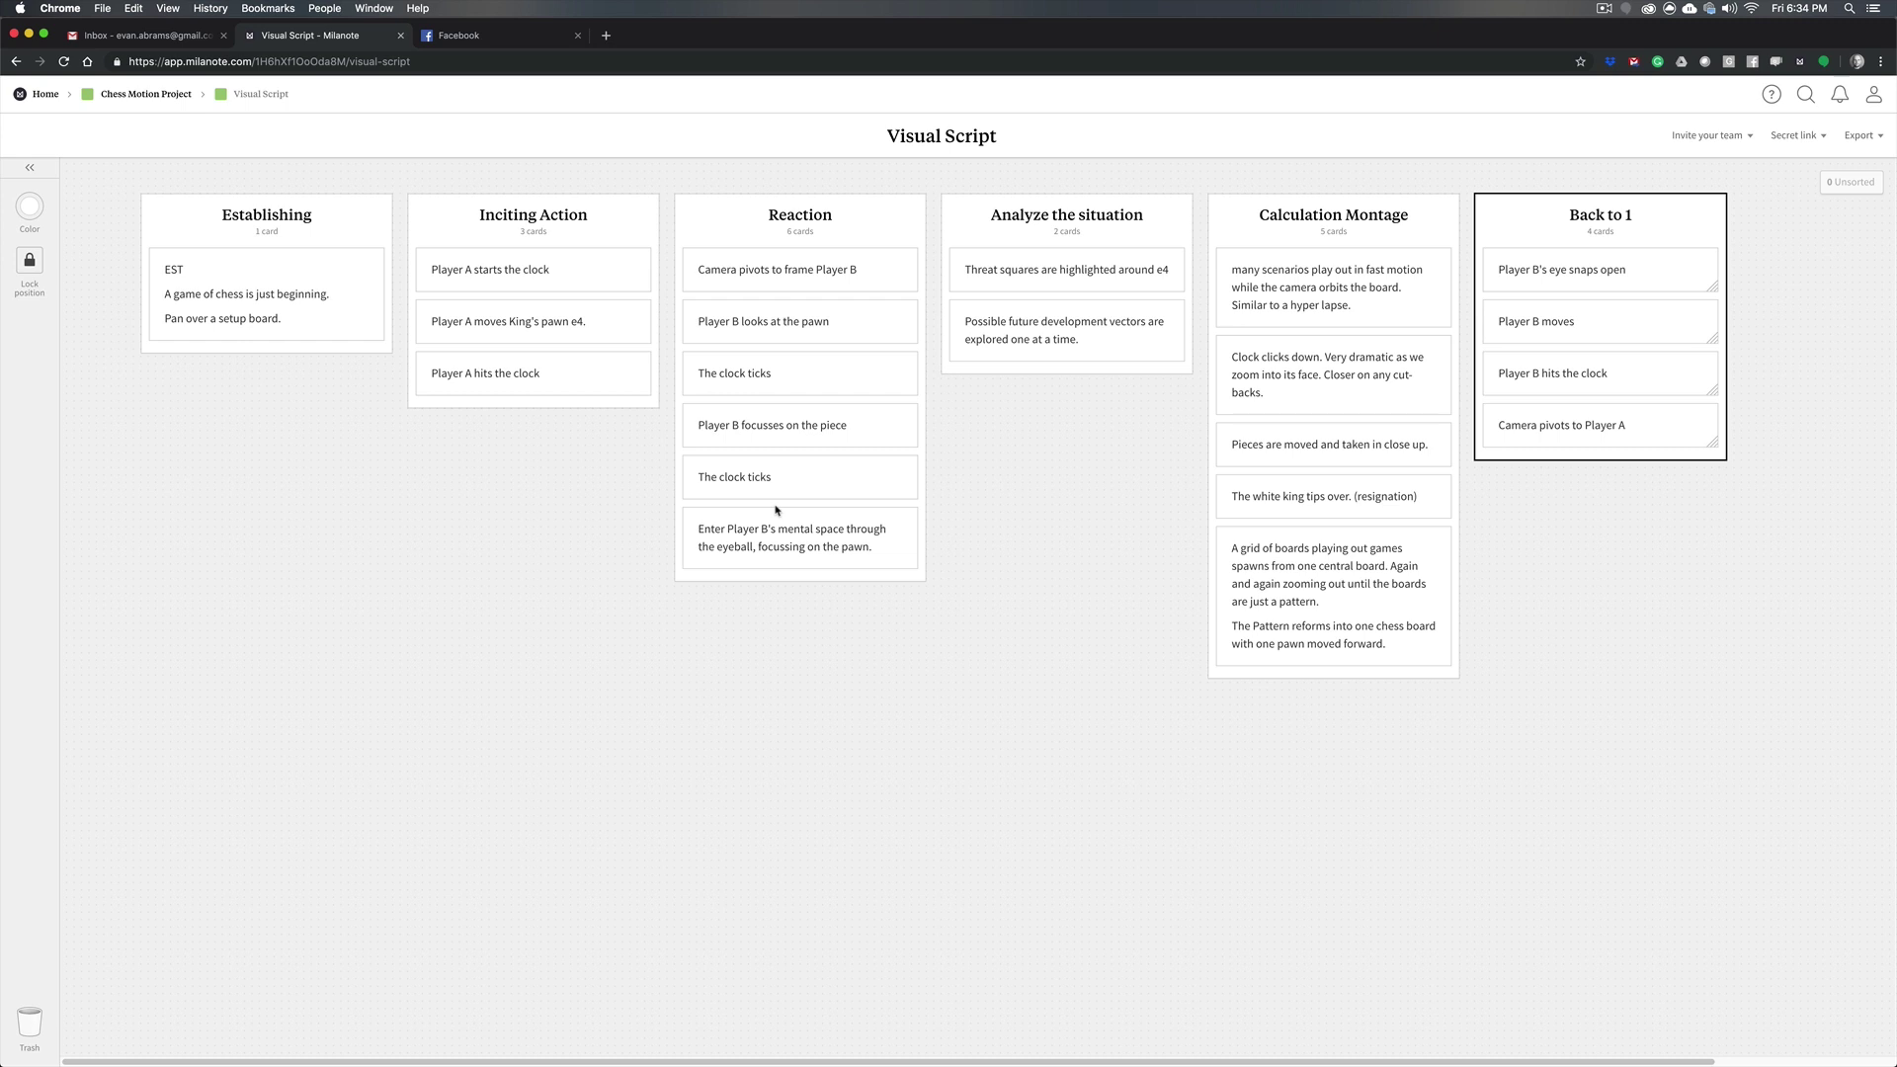
drag(442, 543, 544, 306)
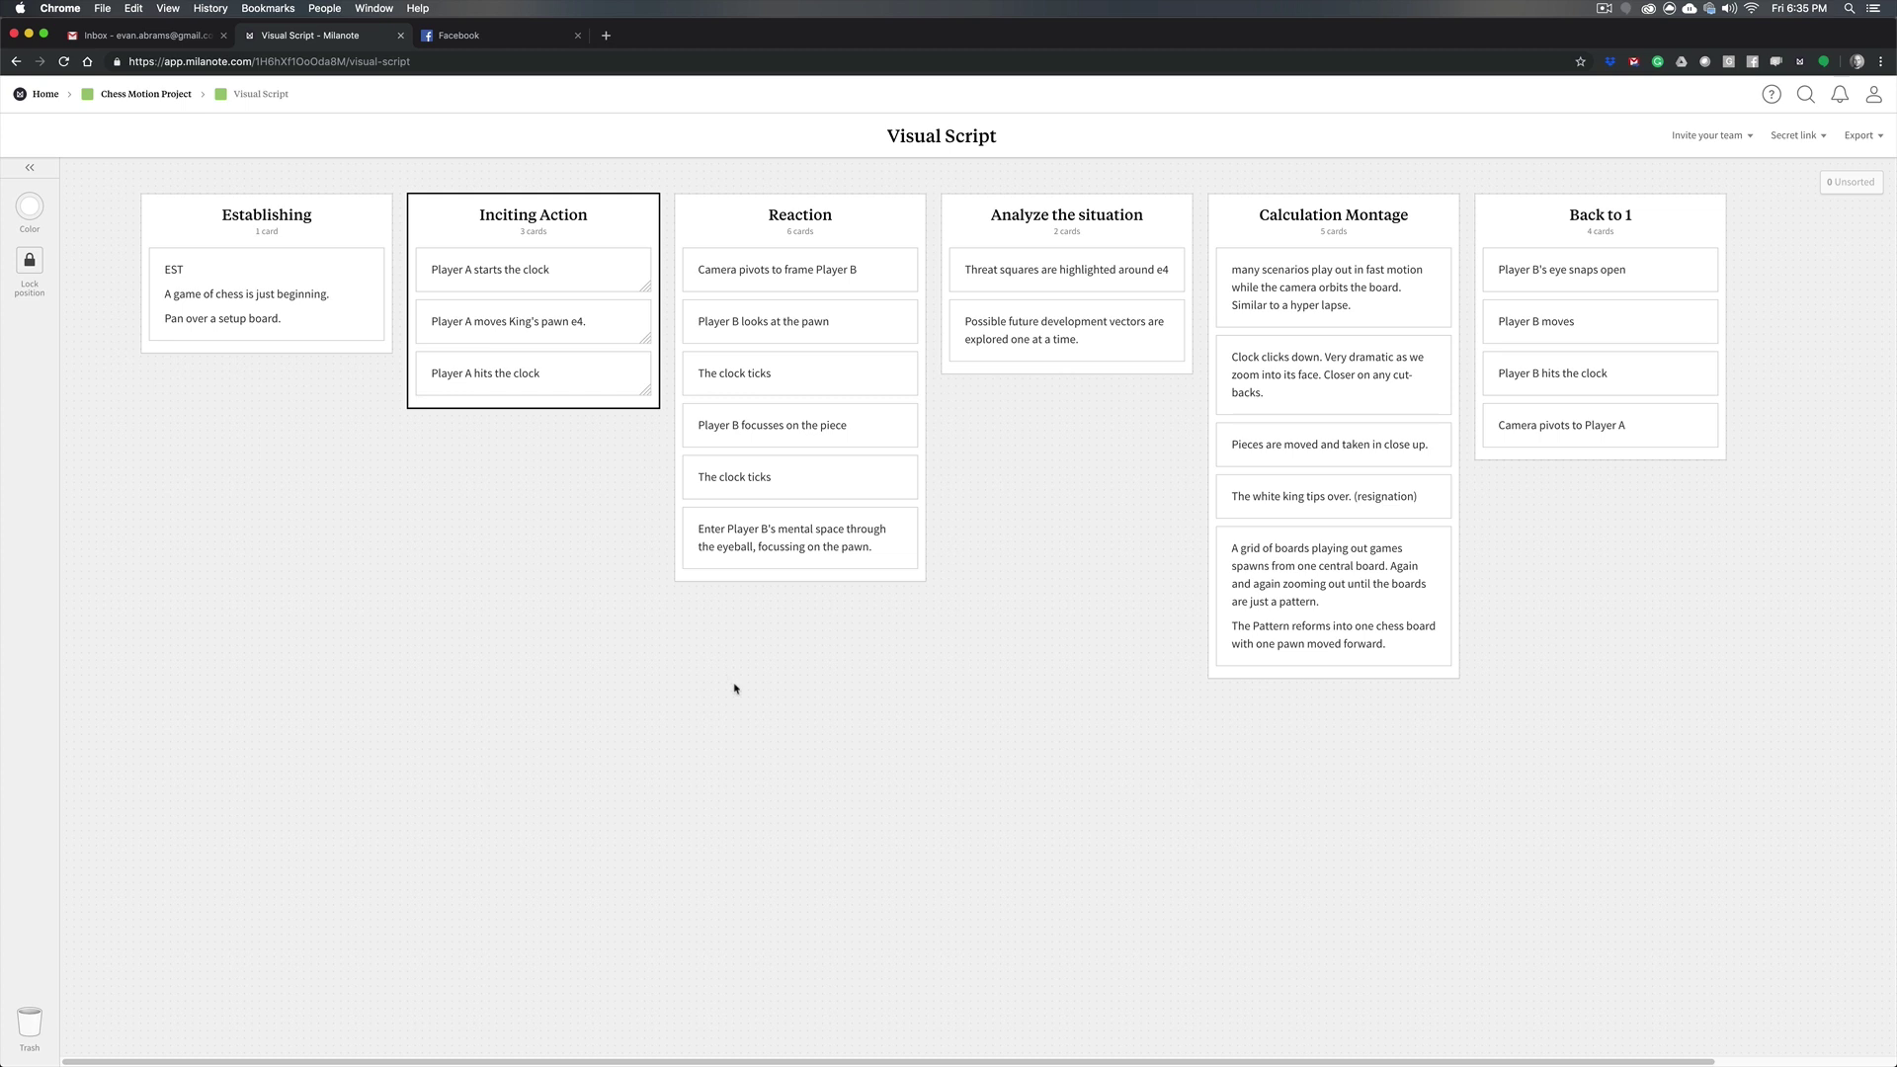
click(776, 705)
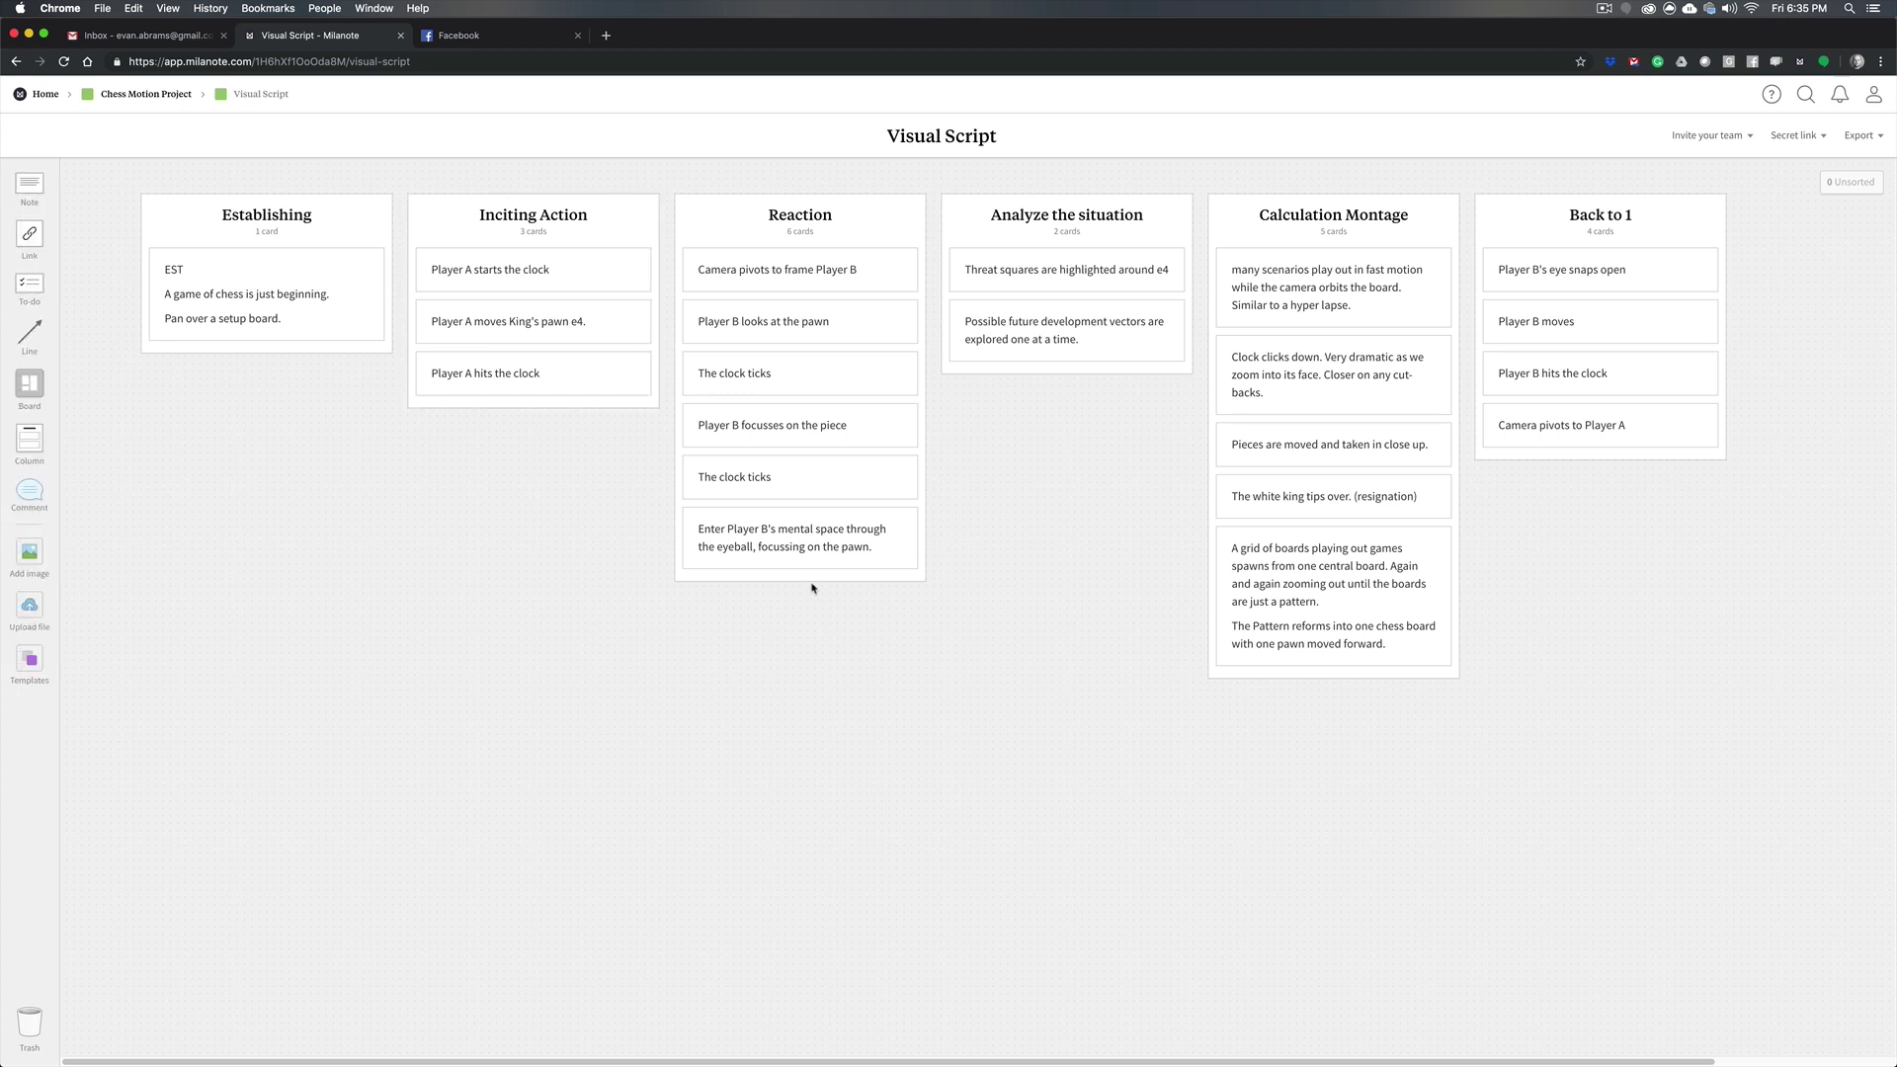
drag(812, 588, 826, 477)
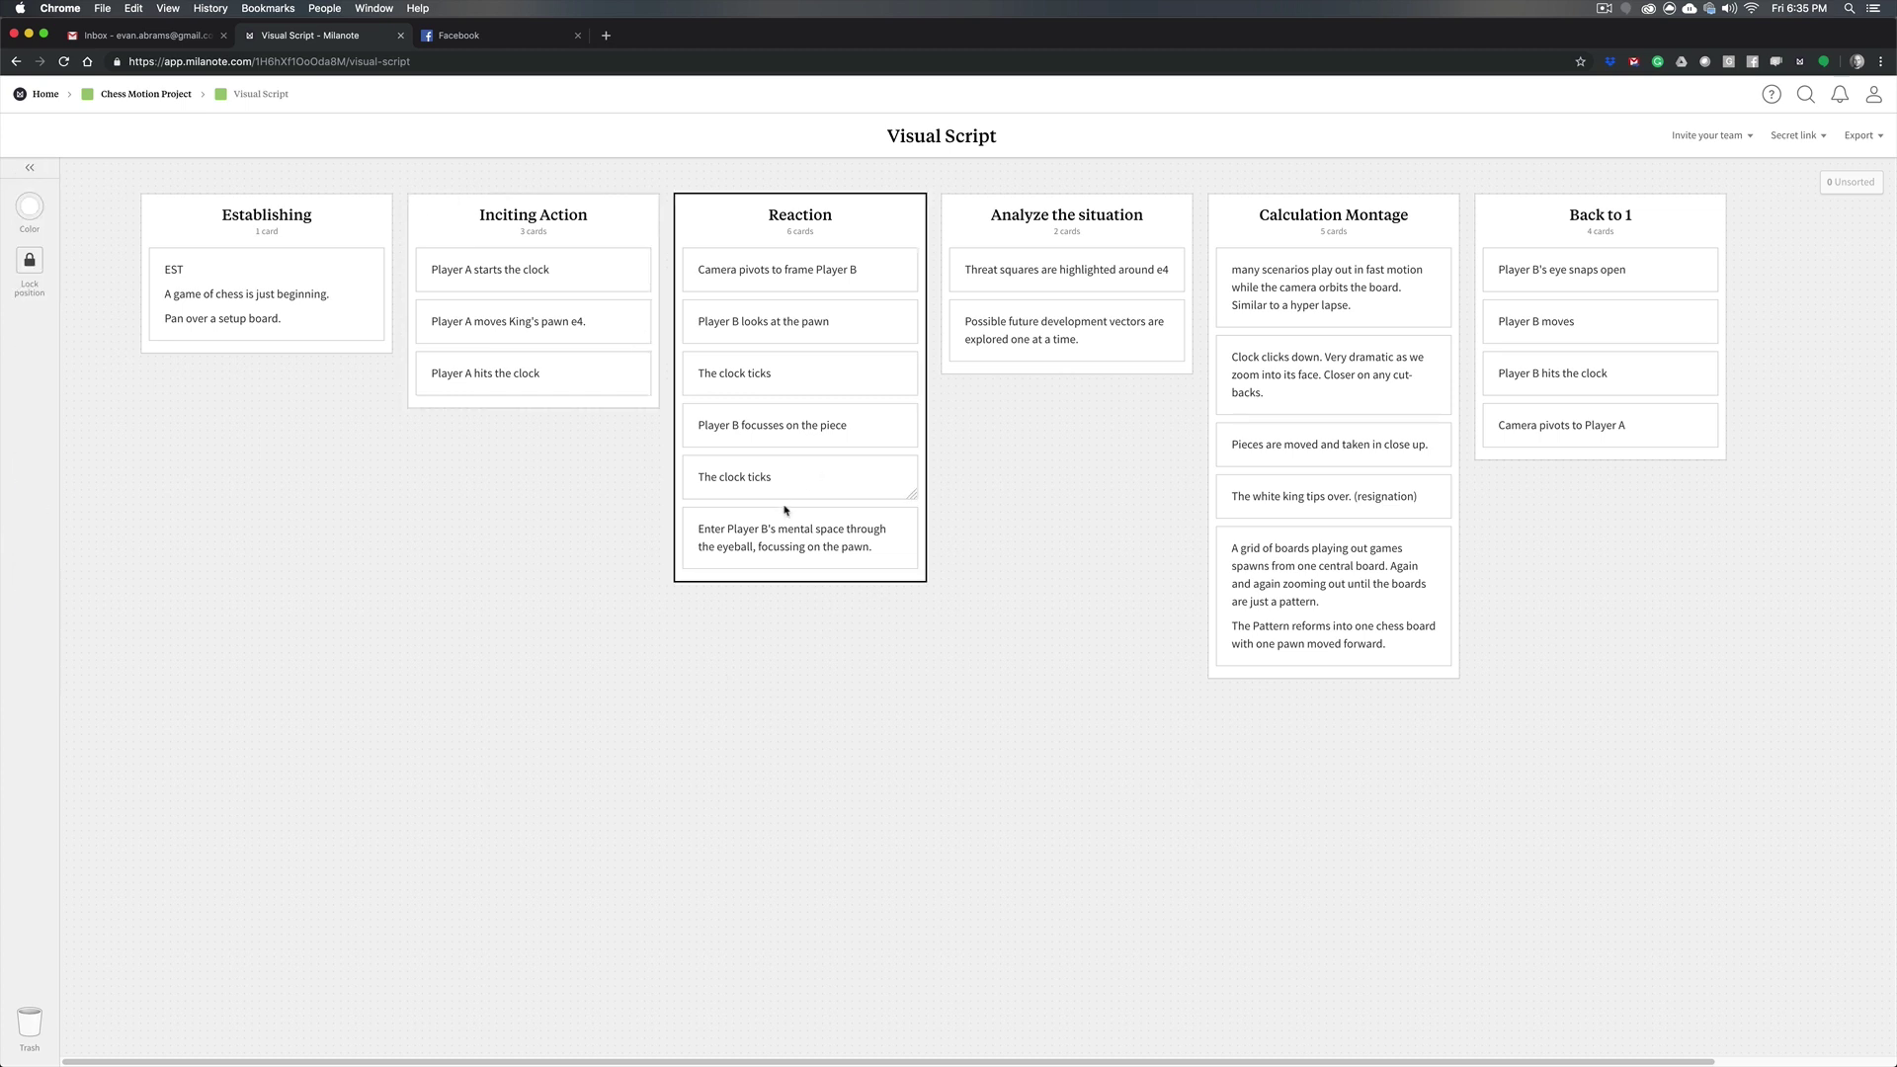
click(804, 621)
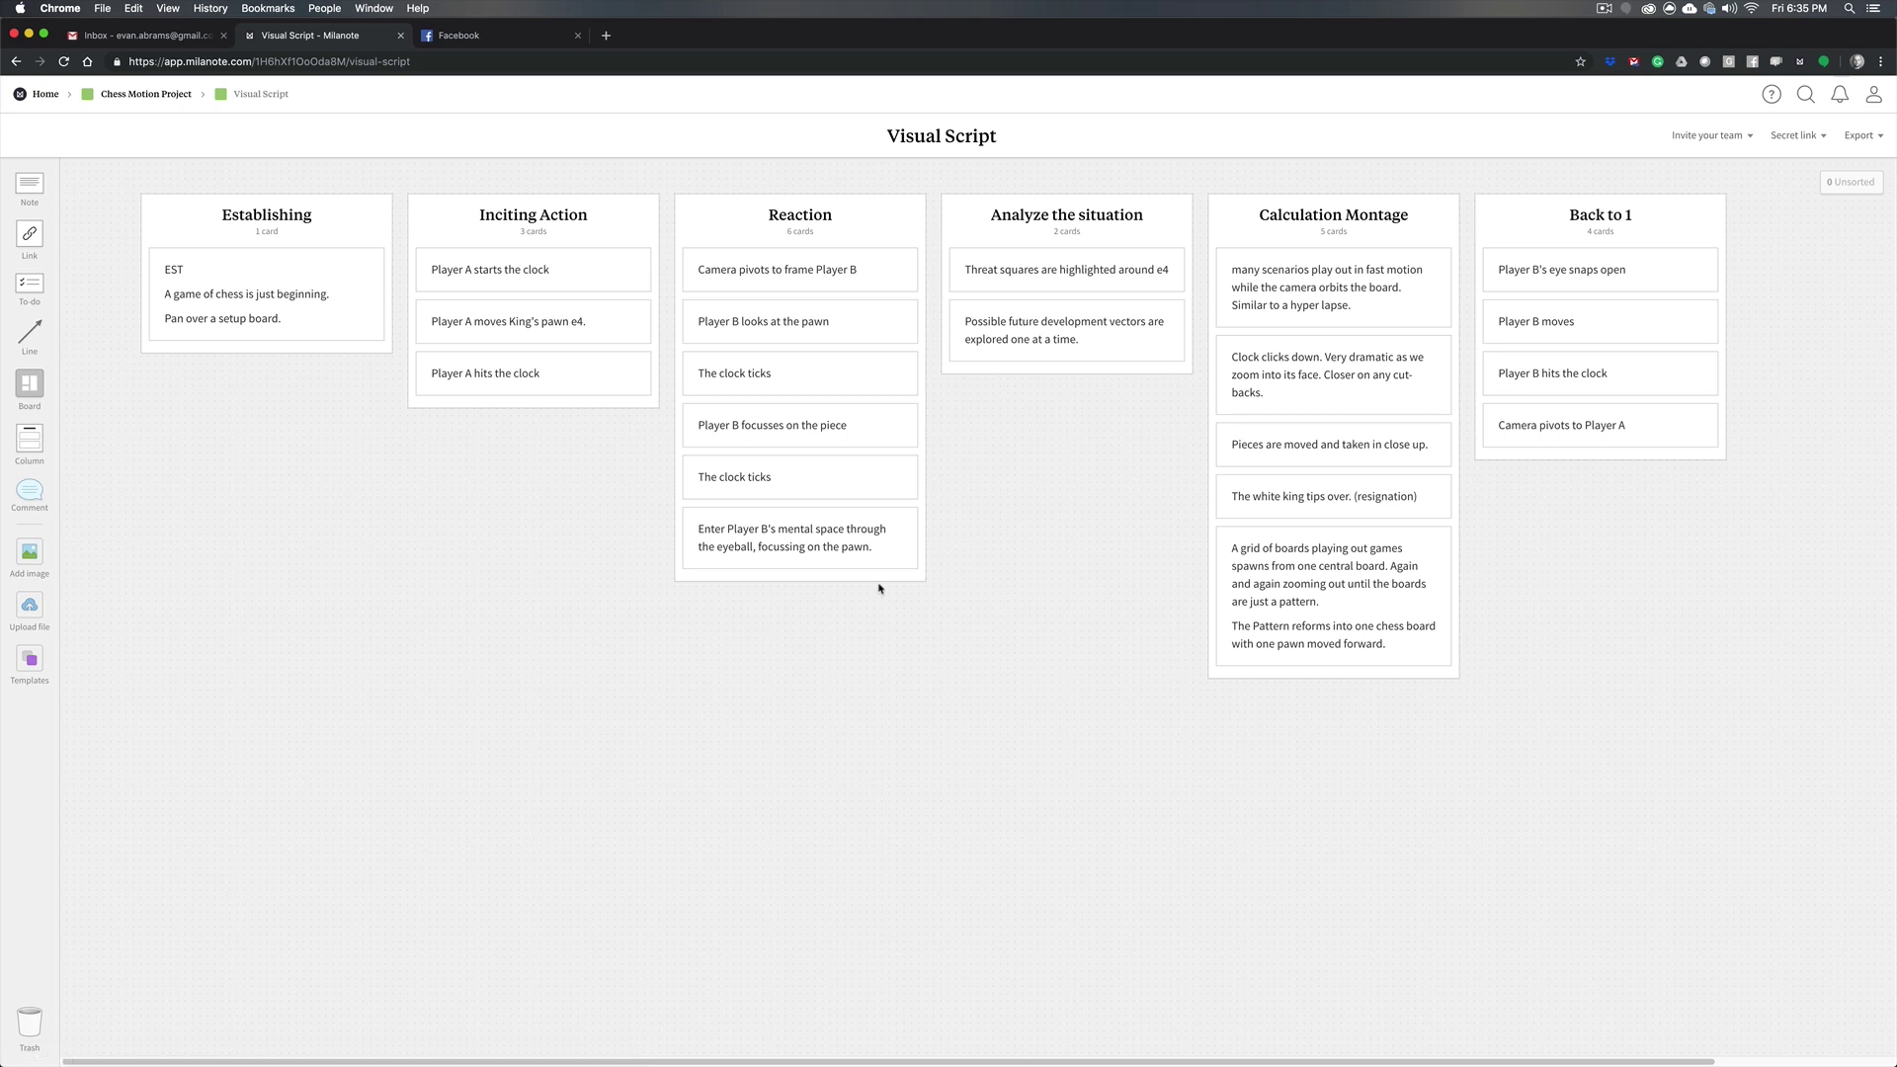
drag(1250, 658, 1088, 321)
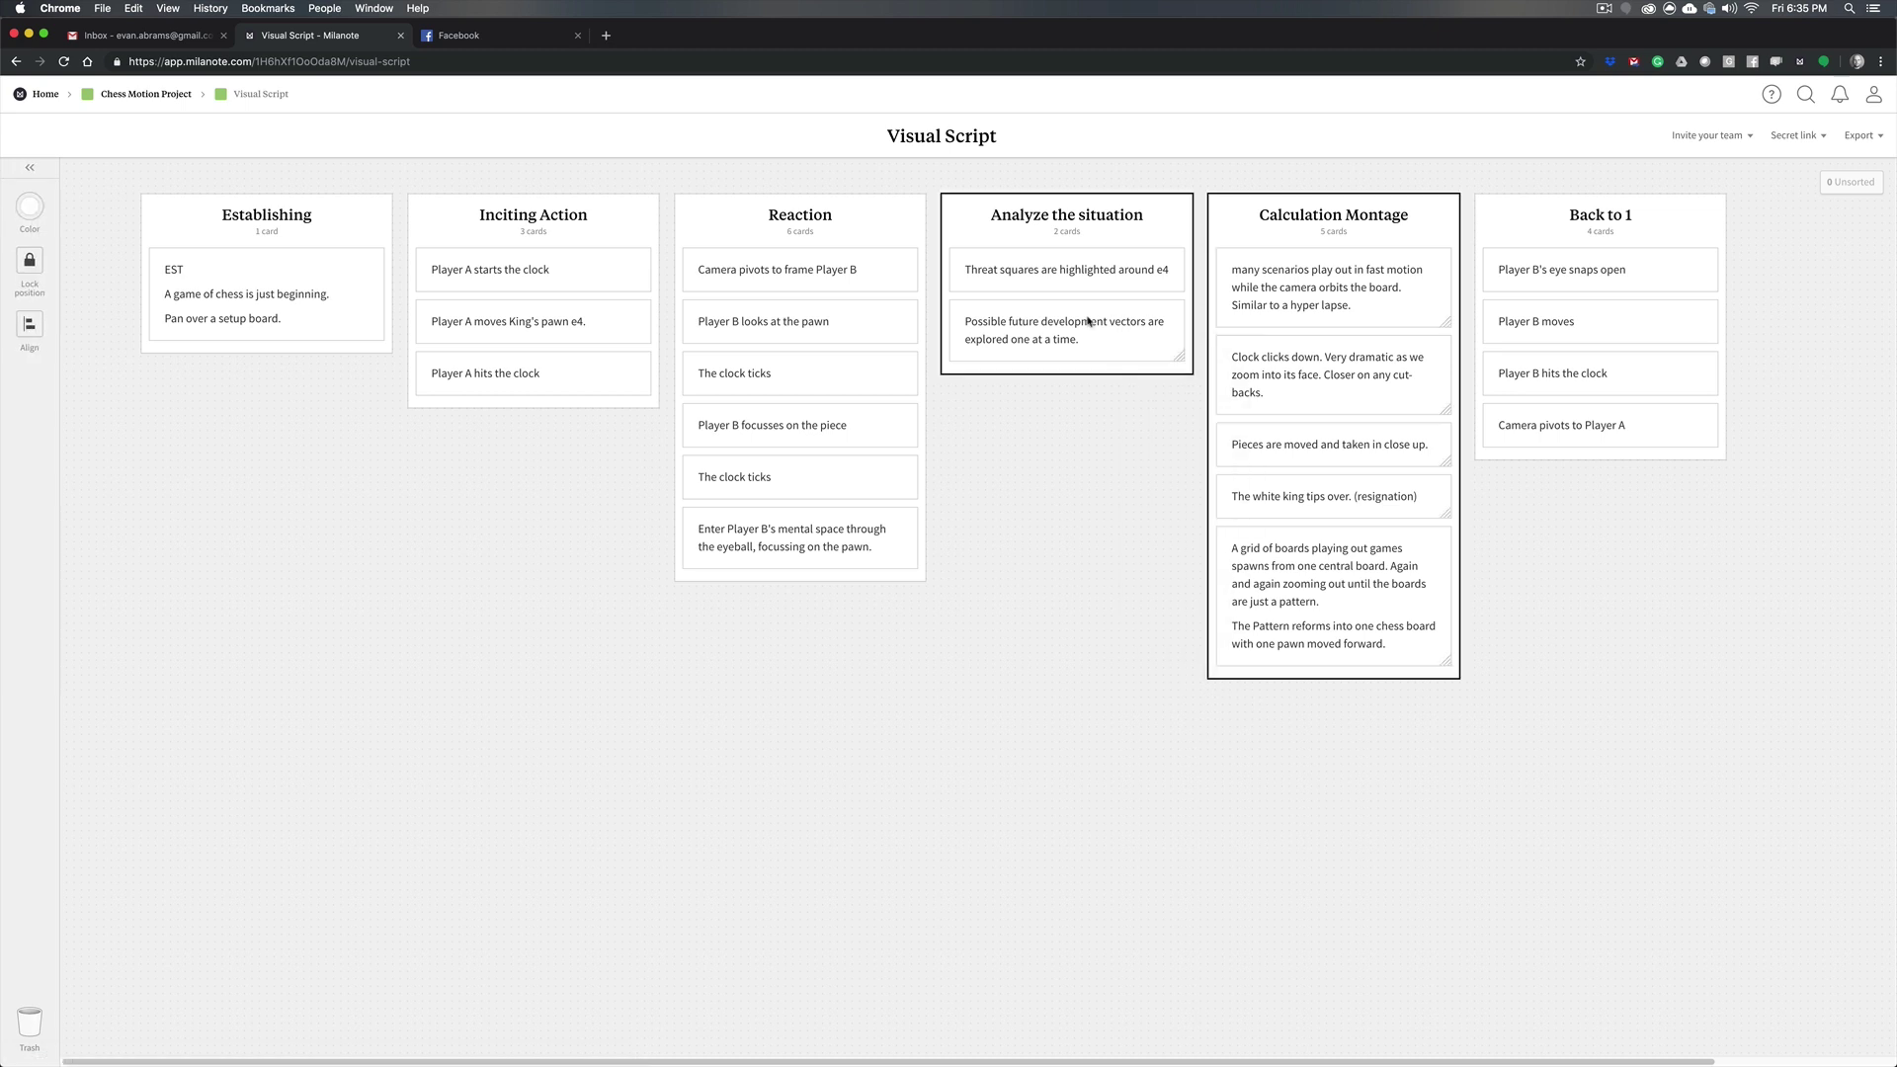
click(1135, 533)
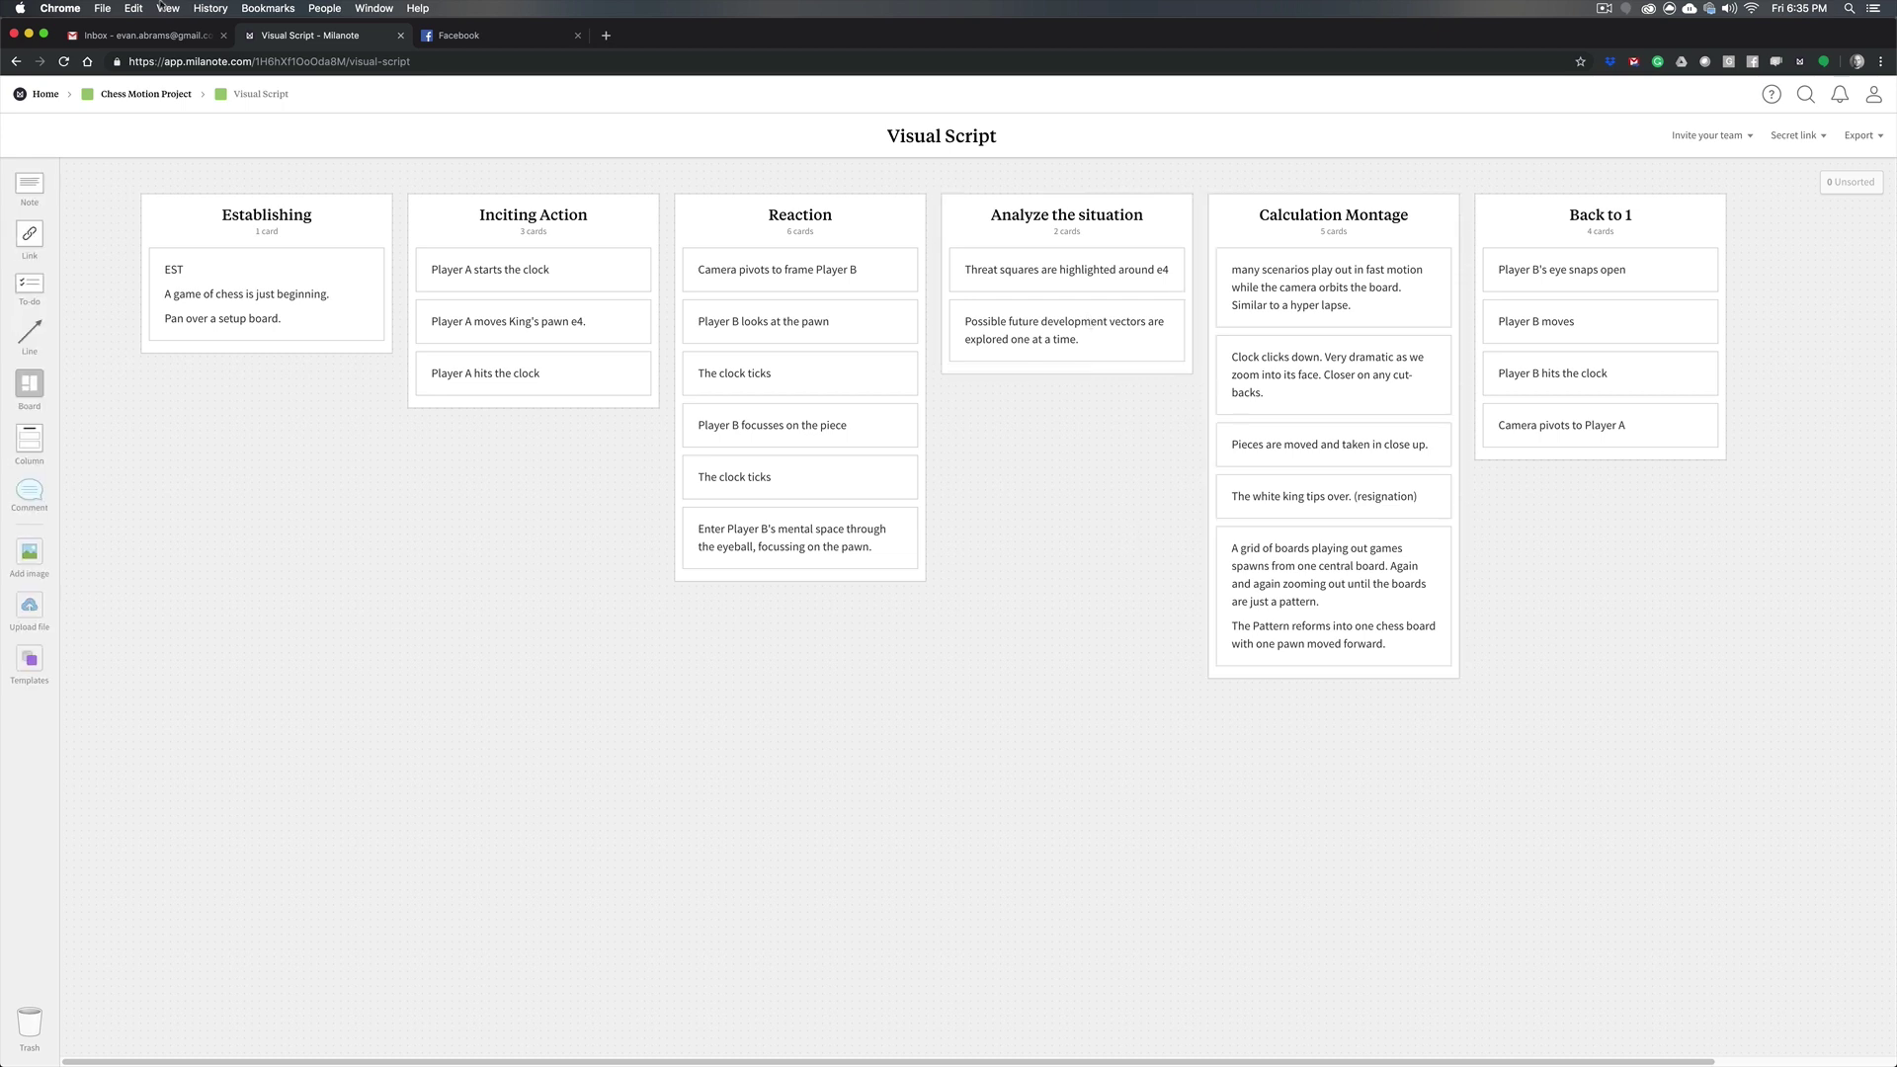
click(158, 95)
Open Style Frames, select the Version 1 eye image, and switch to Illustrator
click(1193, 334)
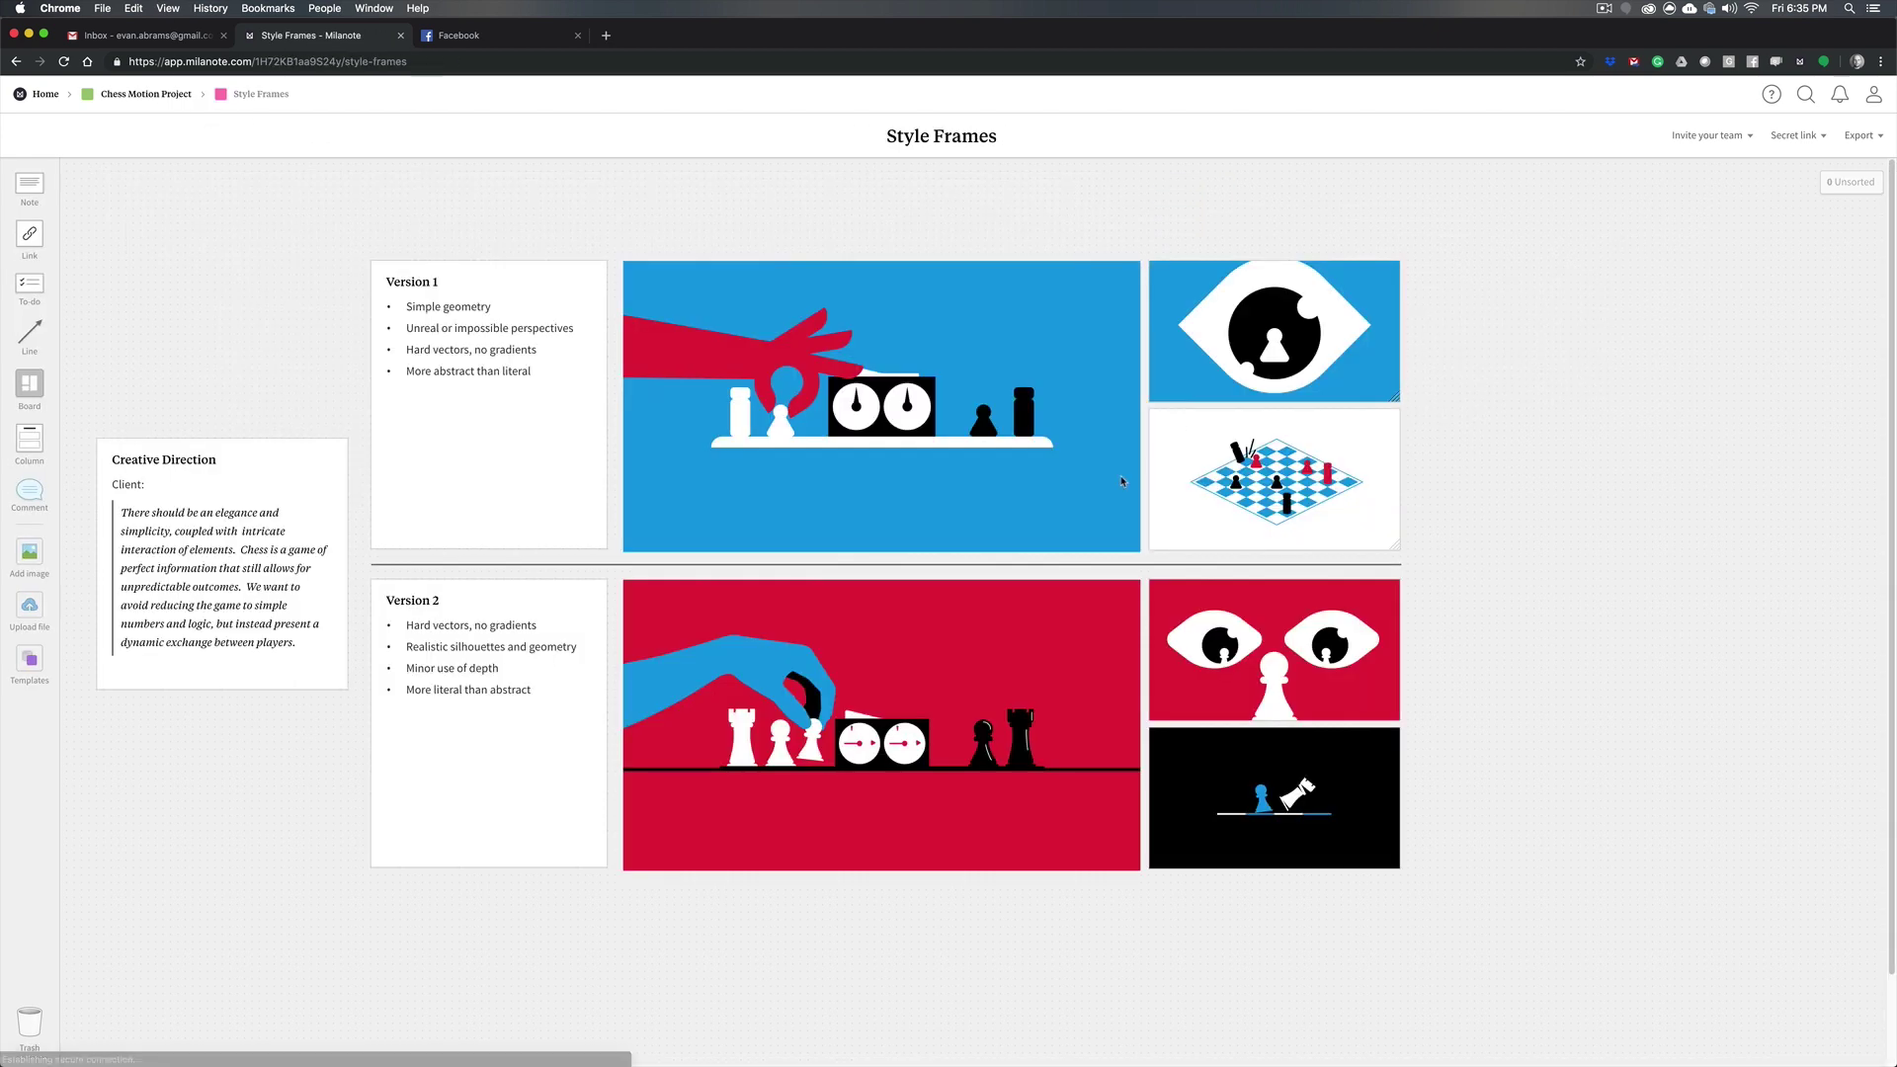
click(1328, 331)
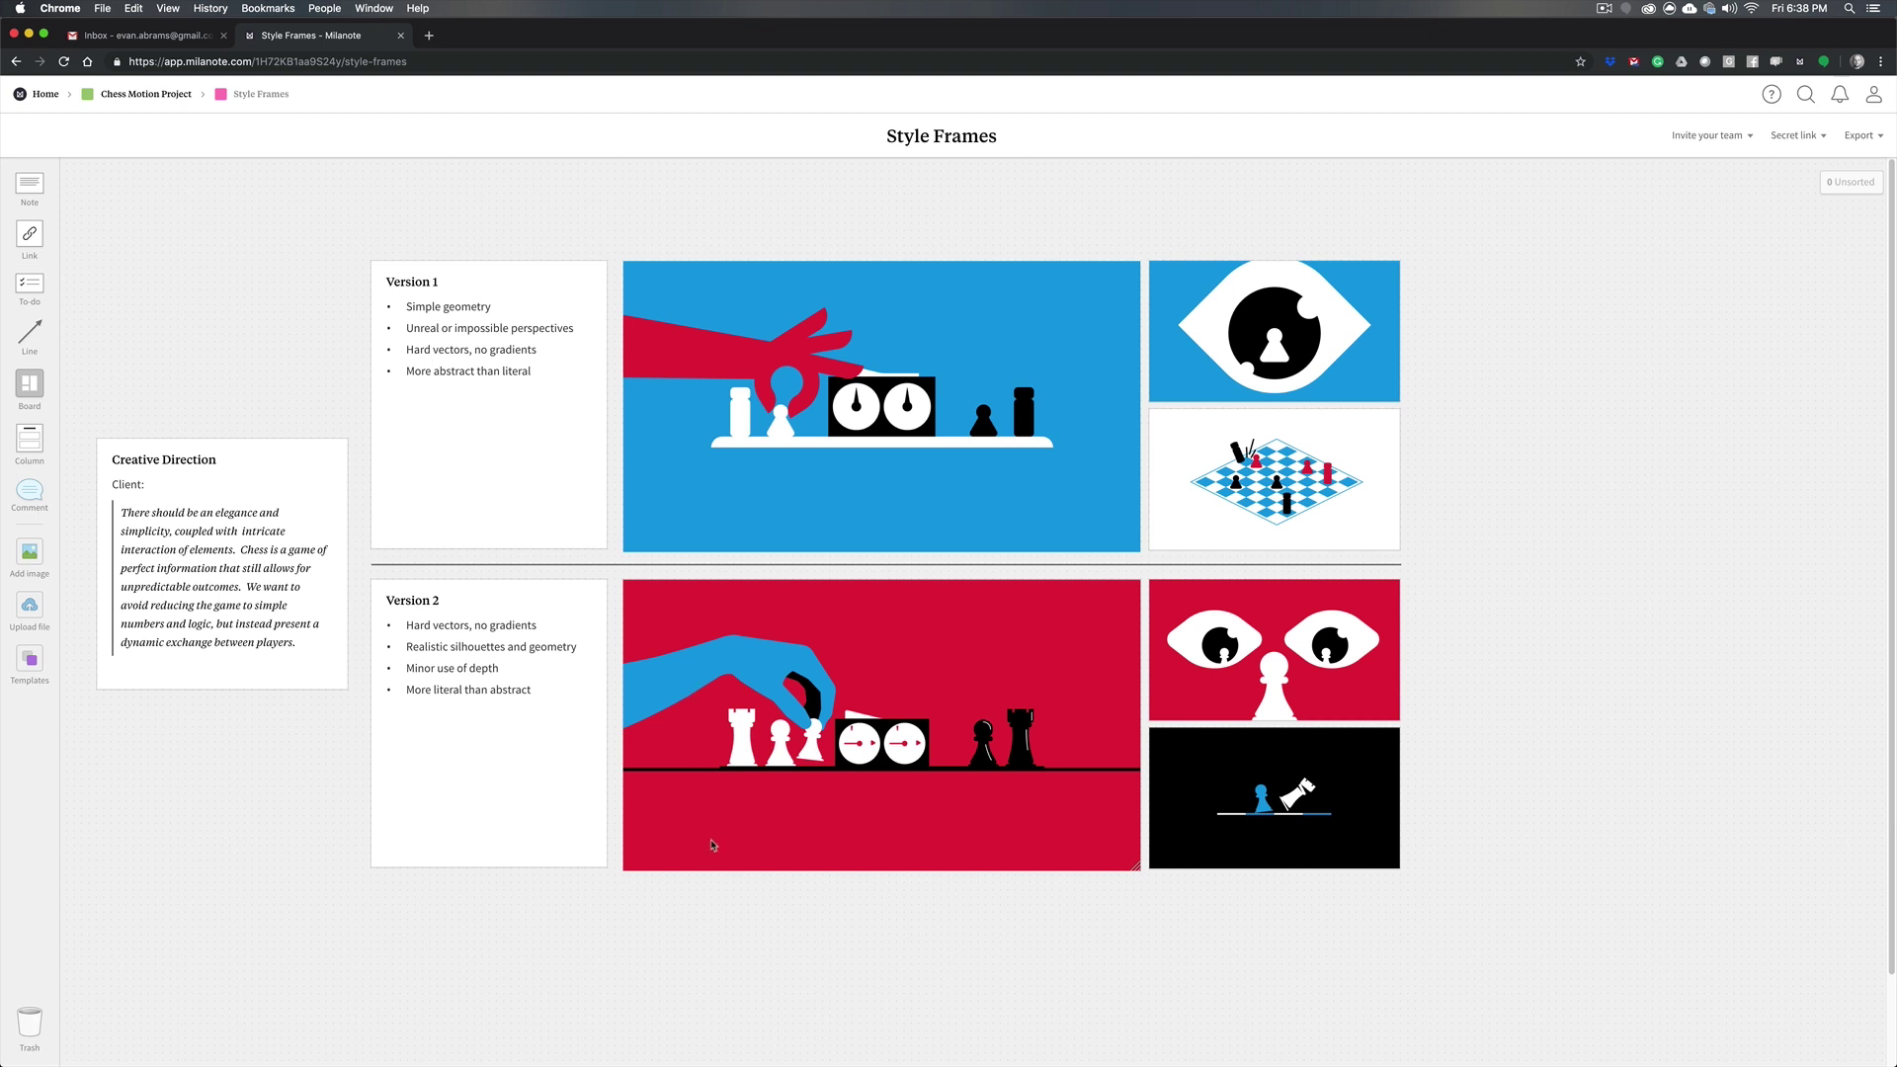
click(901, 1044)
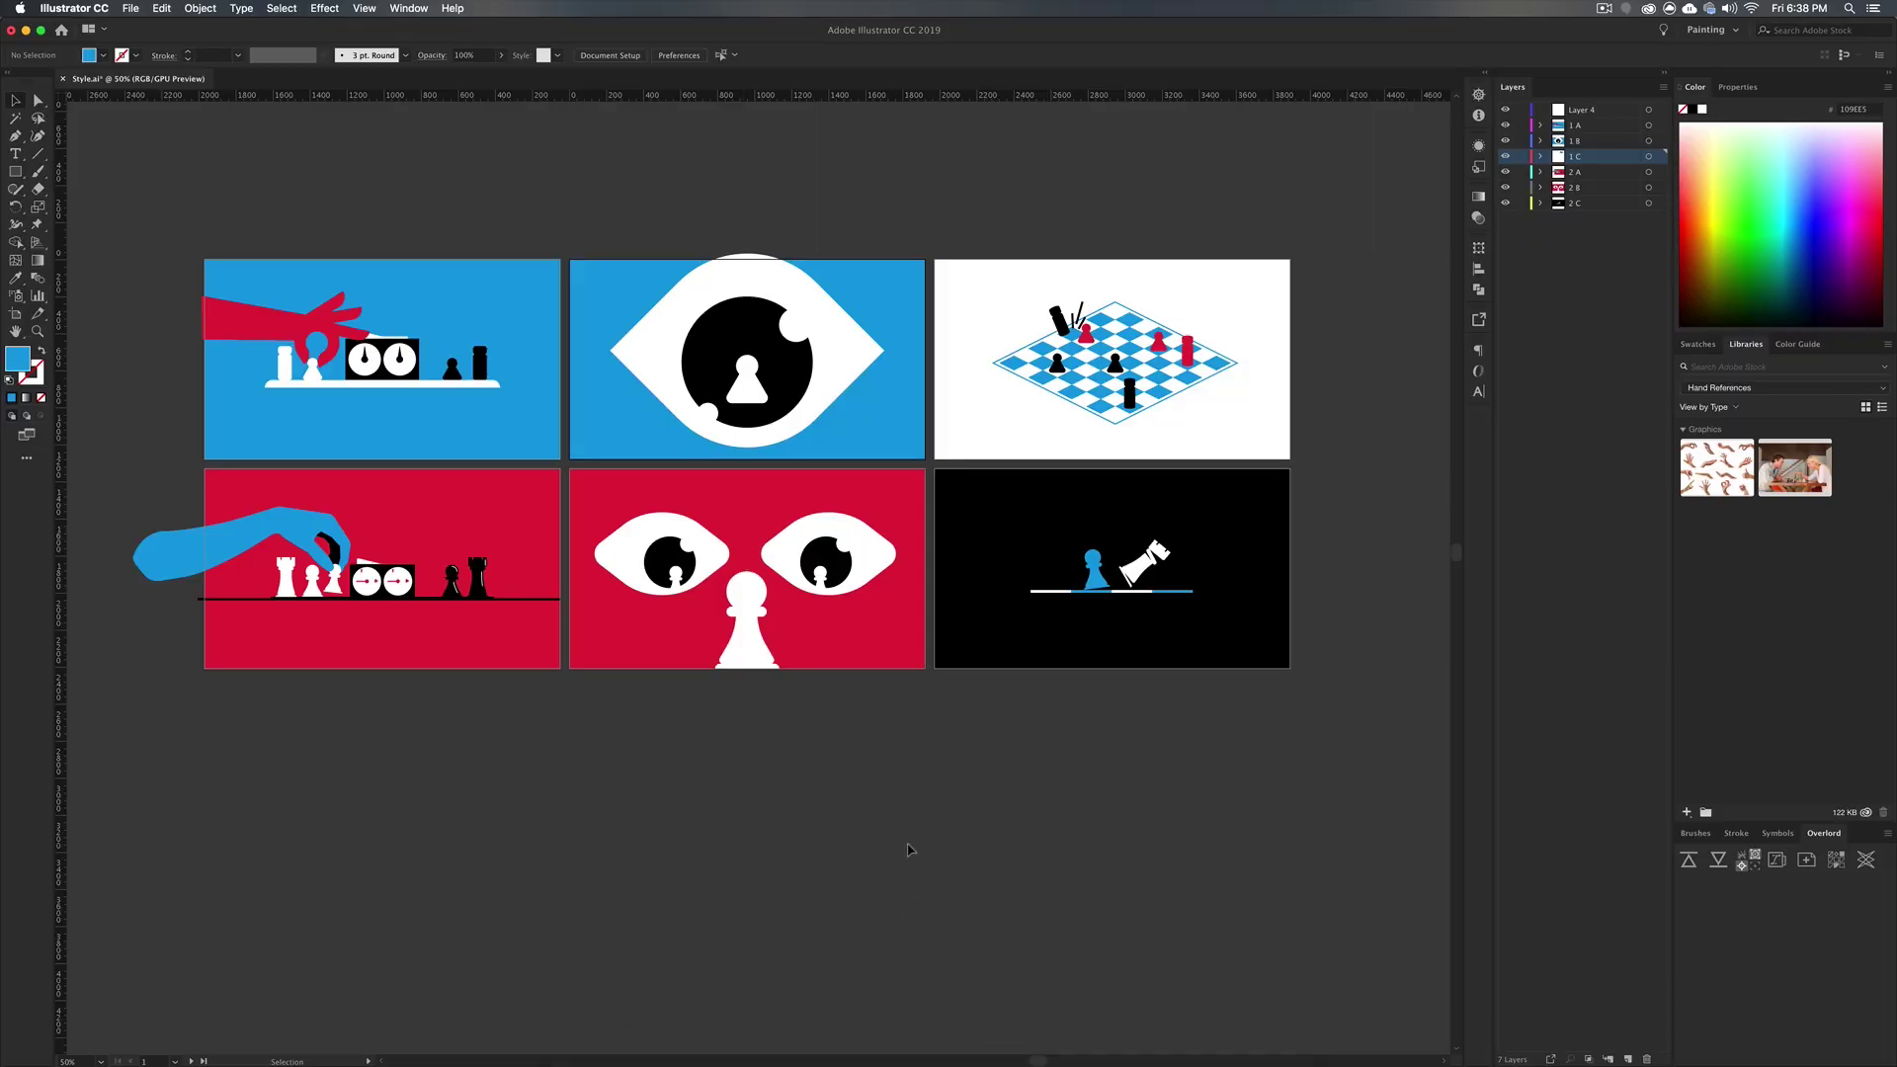
Create a new Web-Large 1920 × 1080 px document with 9 artboards, activating the bottom-right one
click(130, 8)
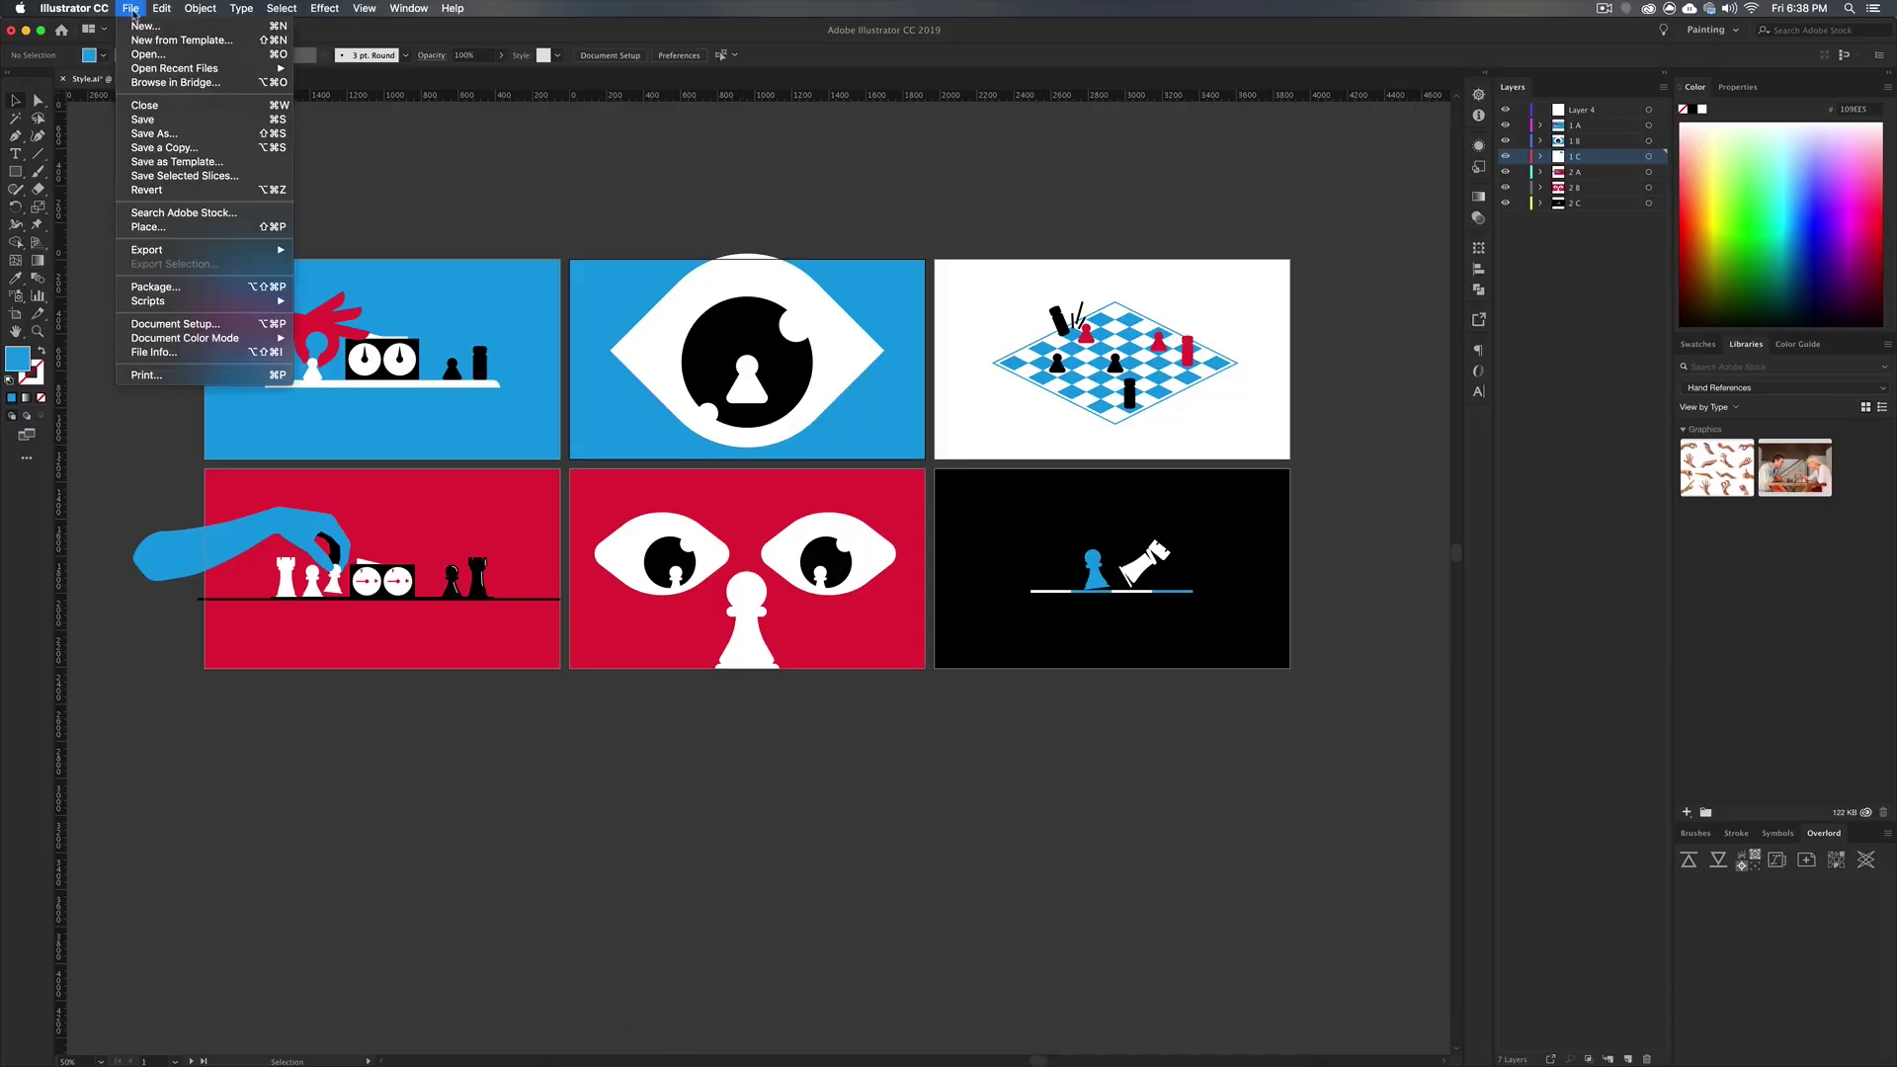
click(148, 24)
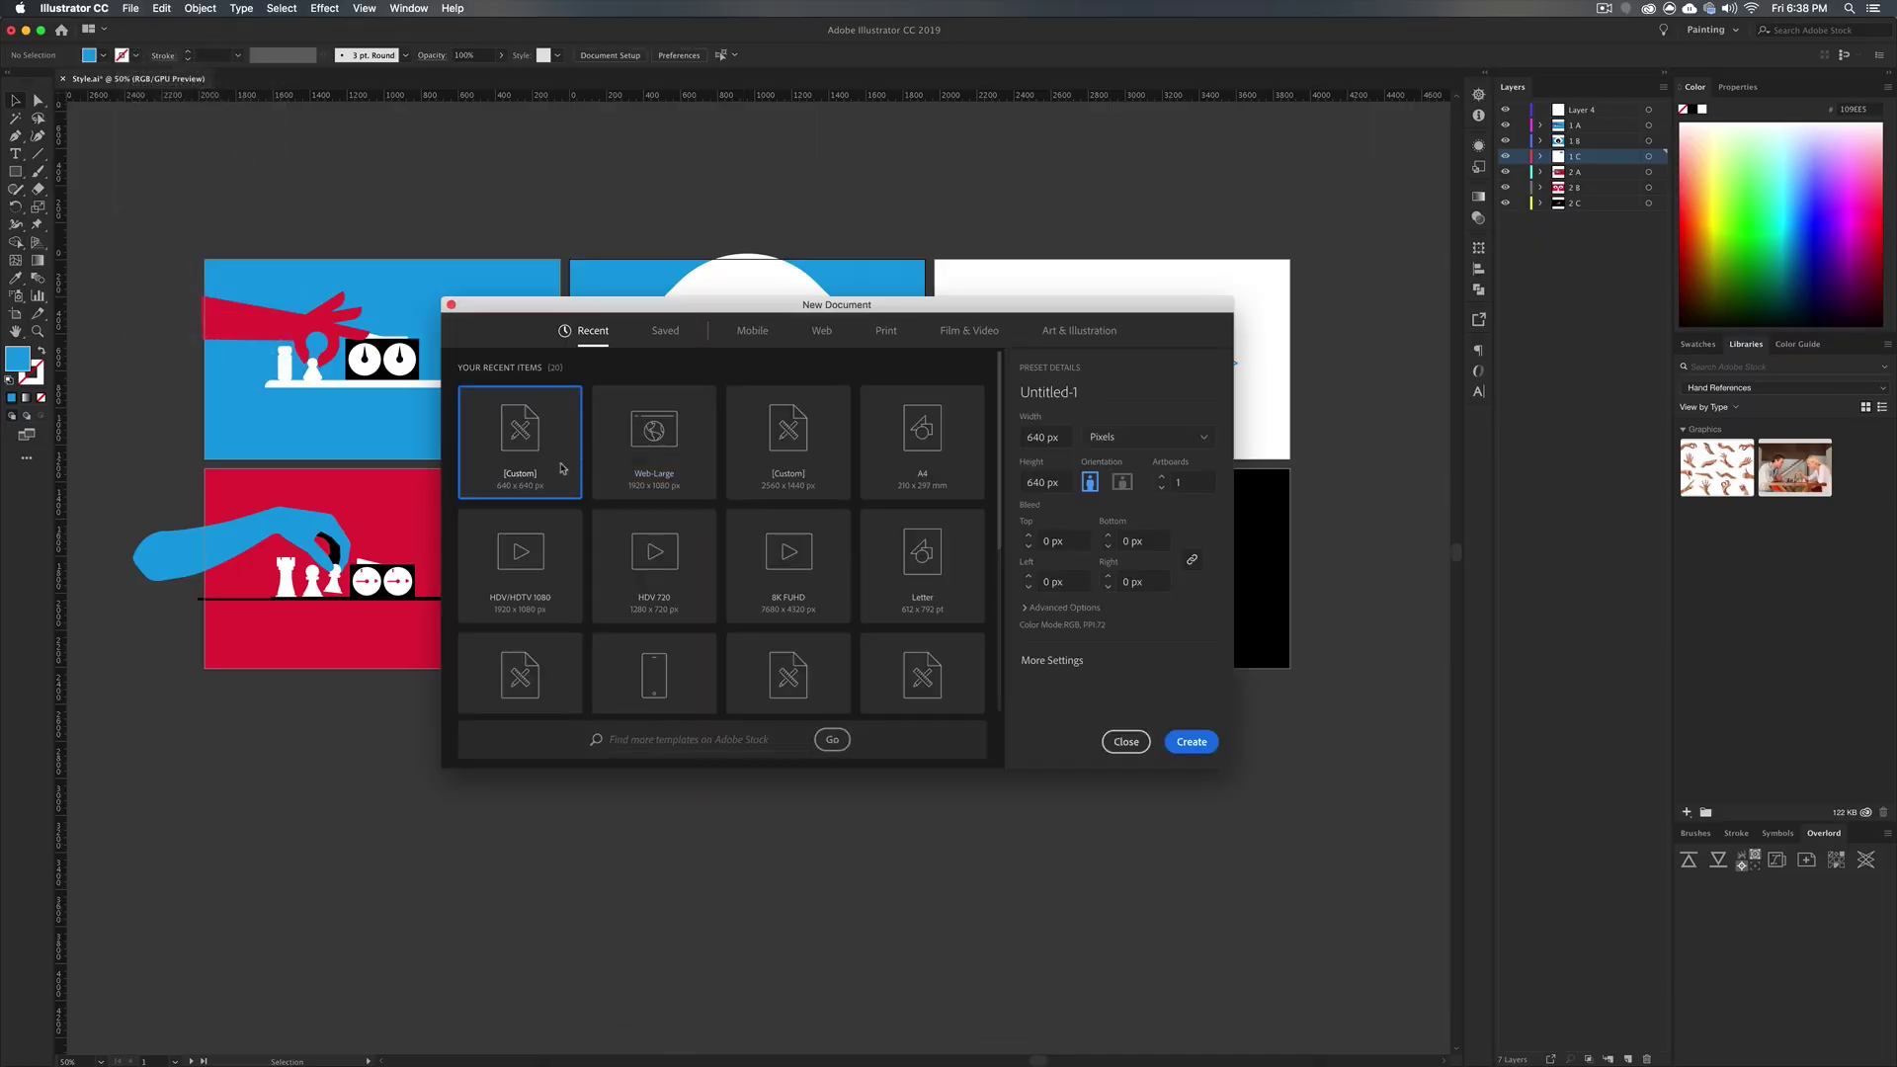
click(649, 455)
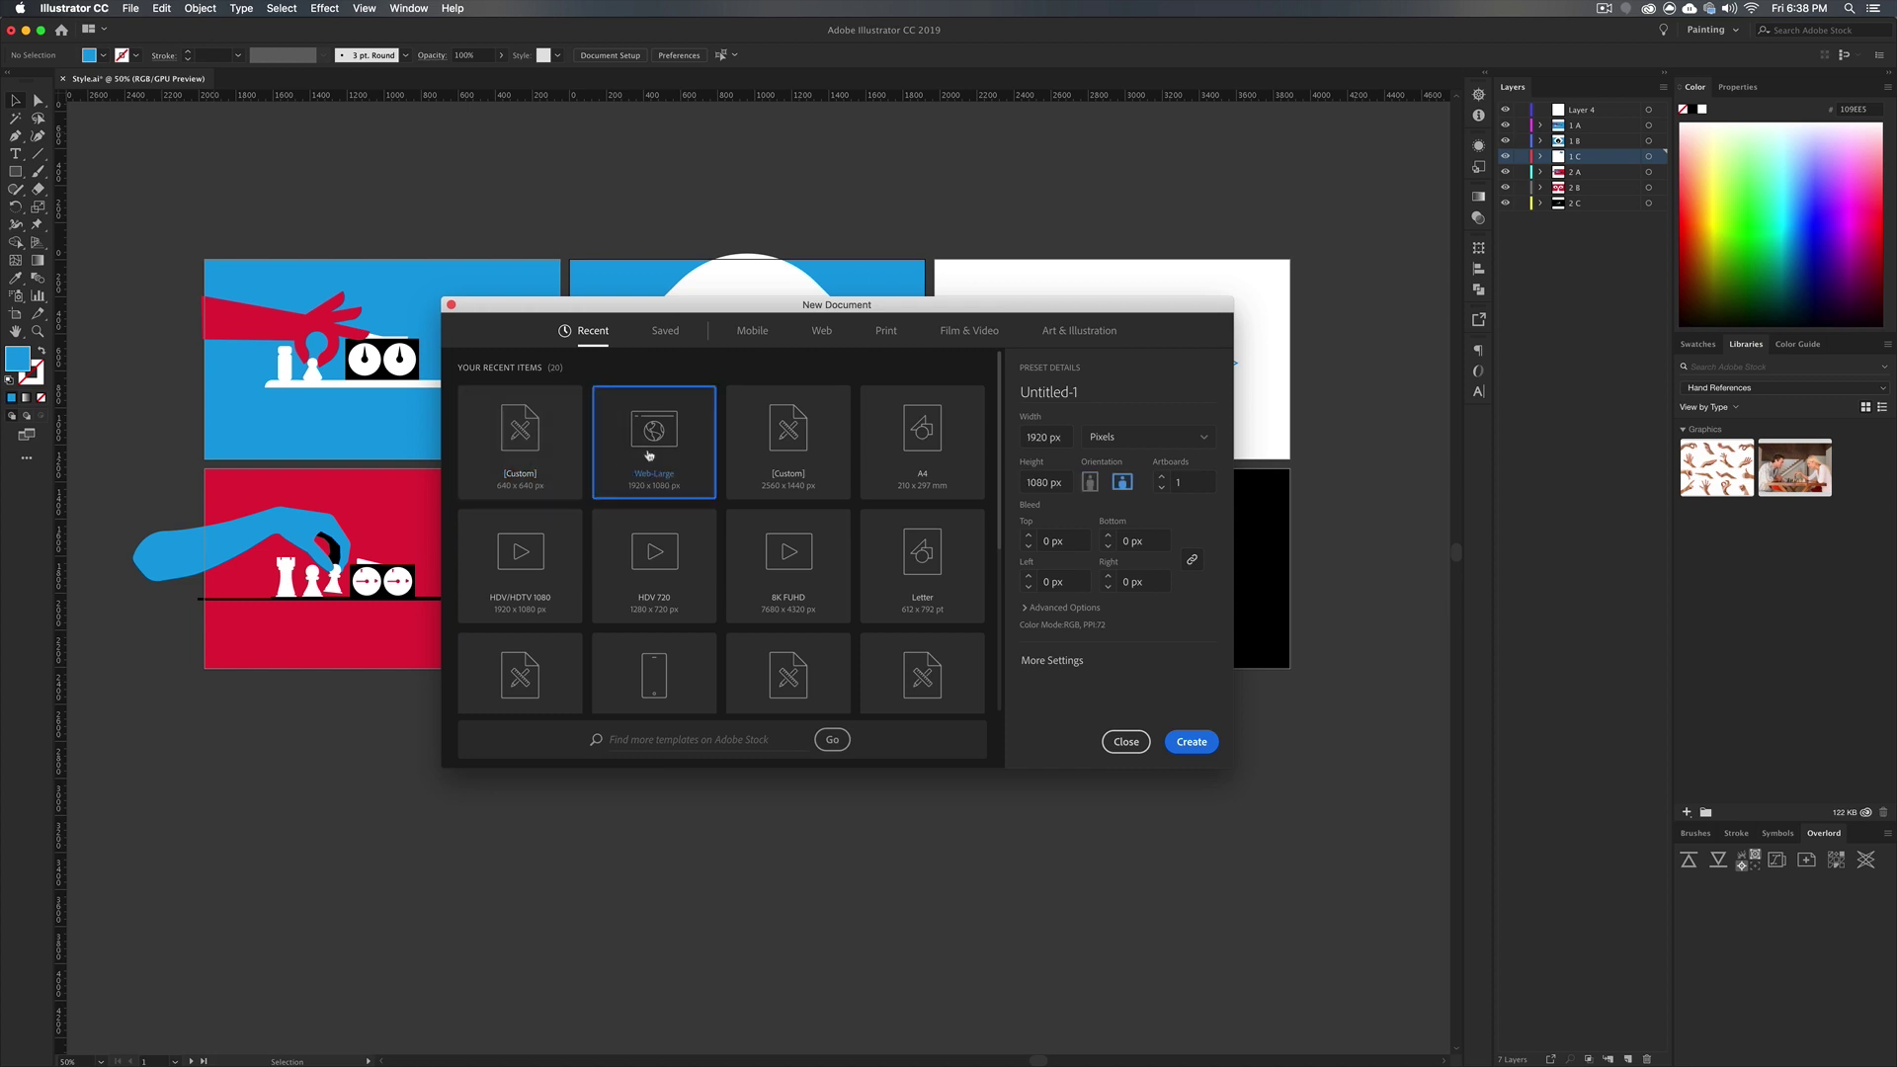
click(1036, 436)
drag(751, 305, 836, 511)
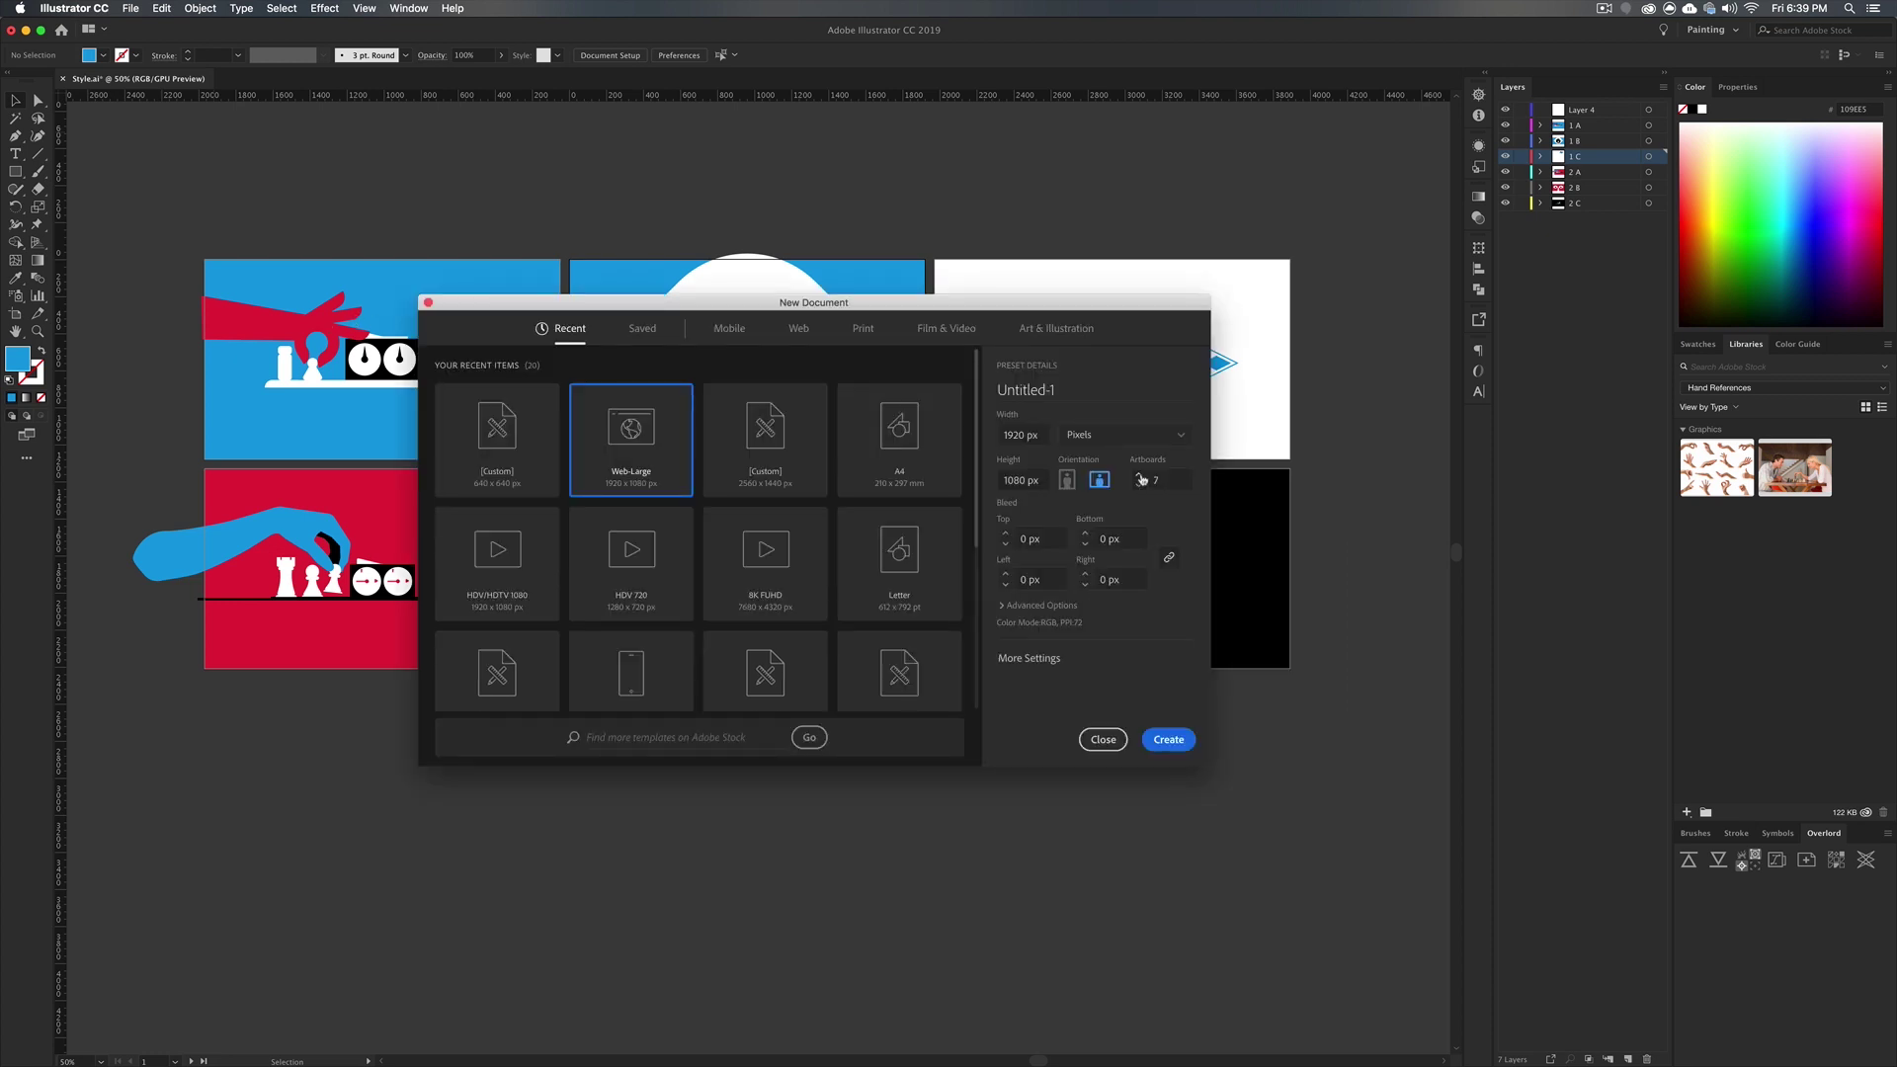
click(1141, 477)
click(1172, 740)
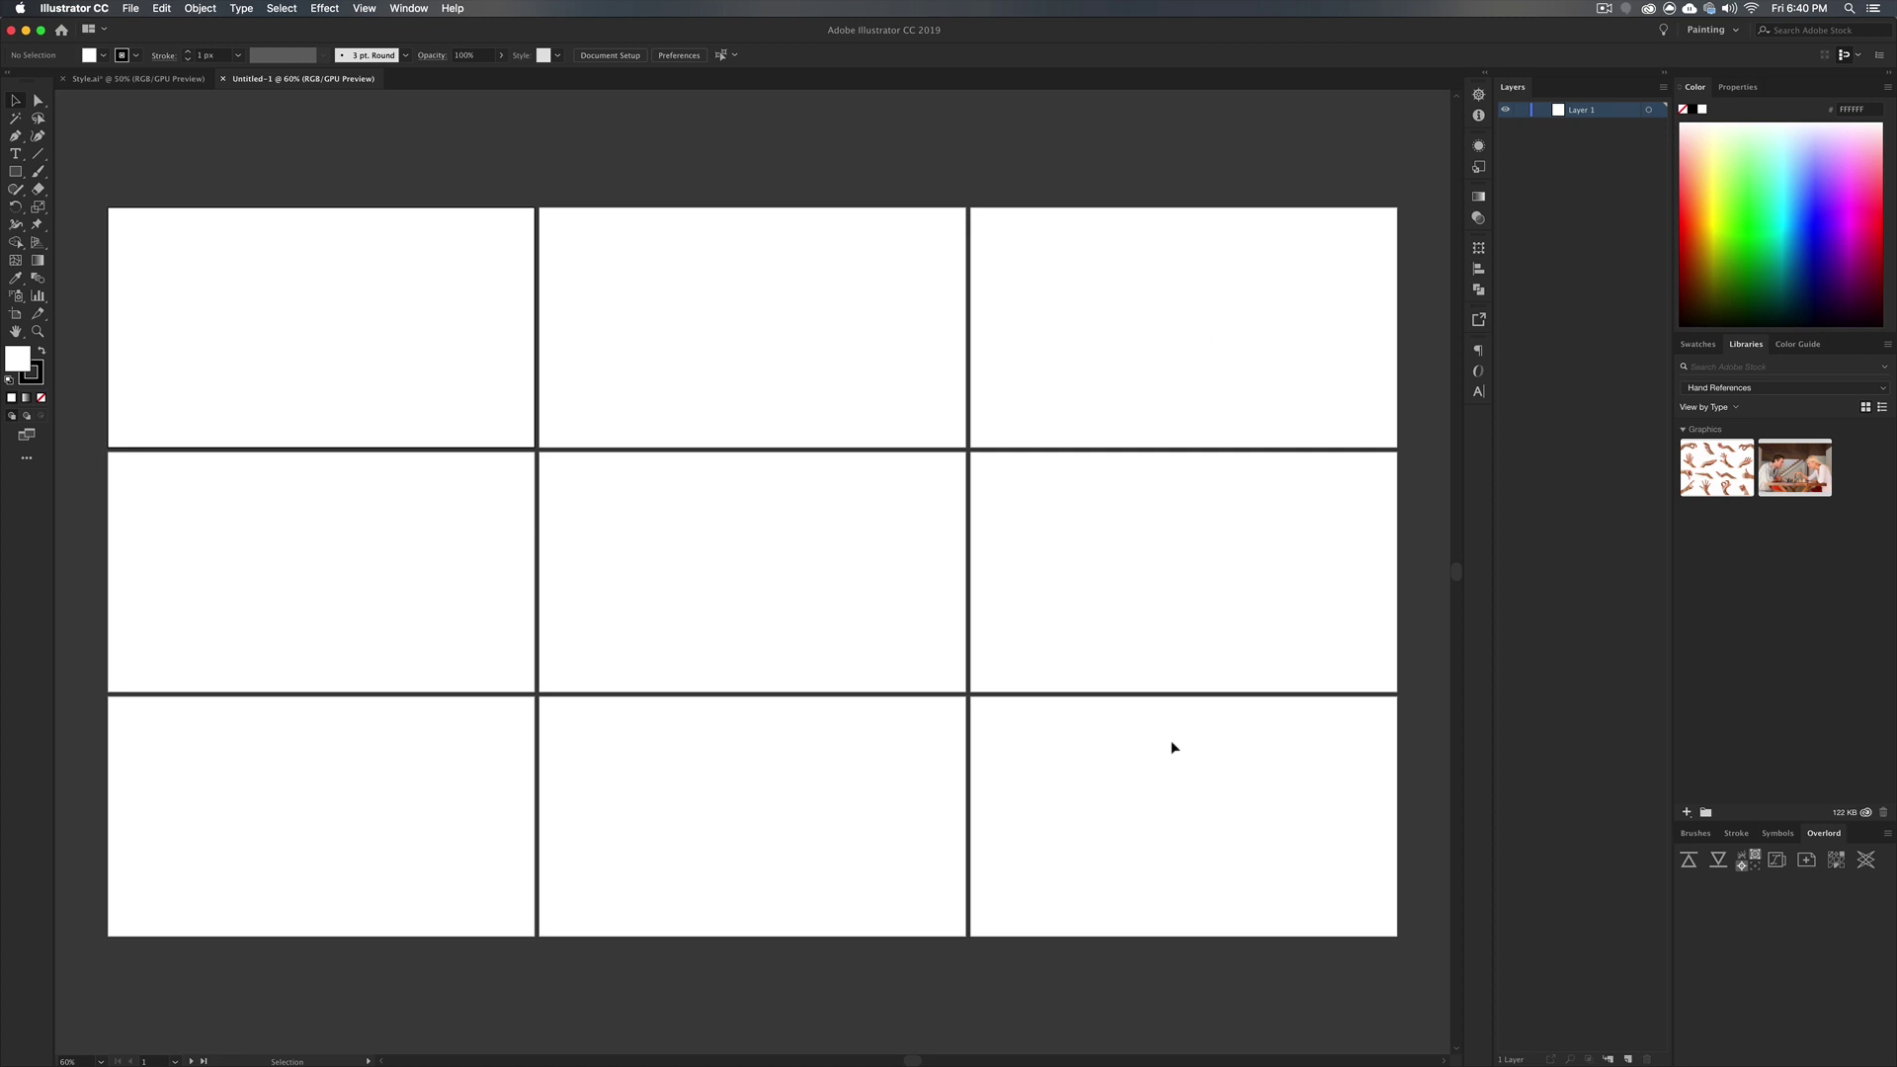
click(1173, 748)
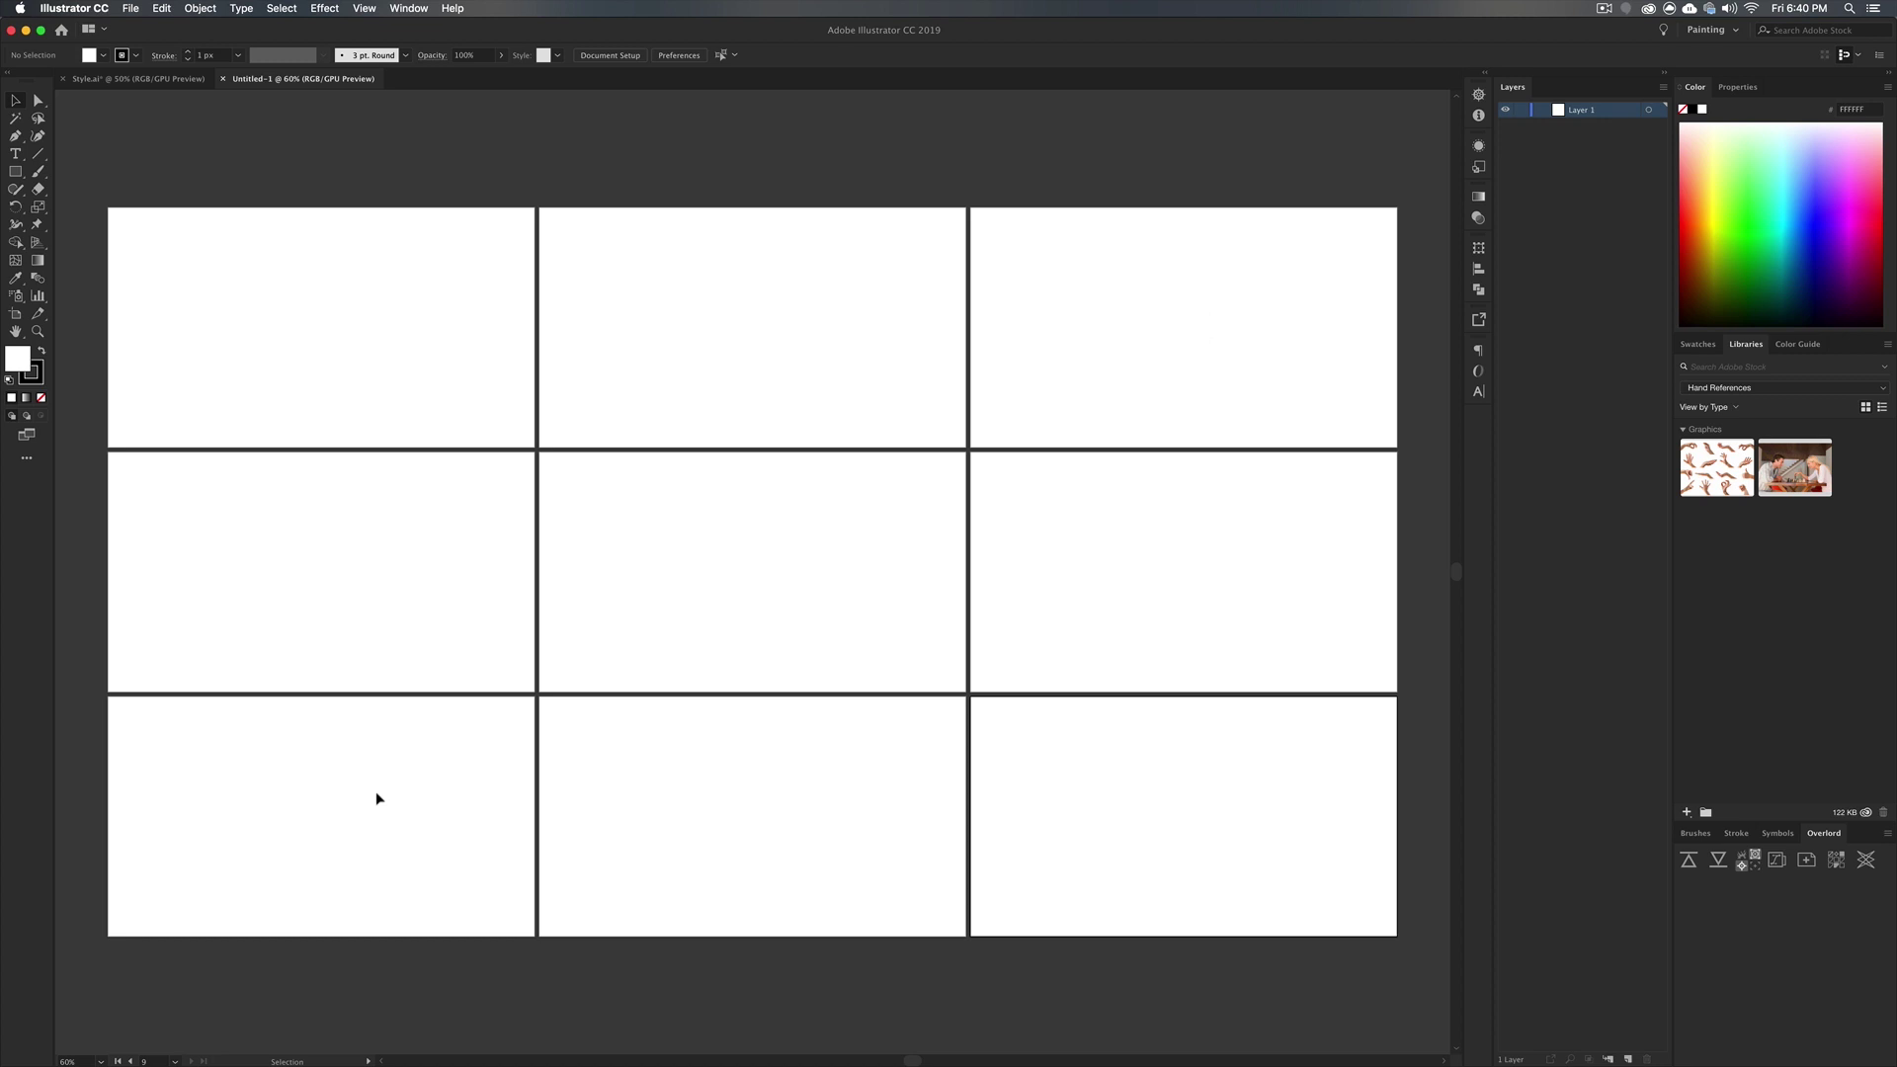
key(ctrl+Tab)
key(super+1)
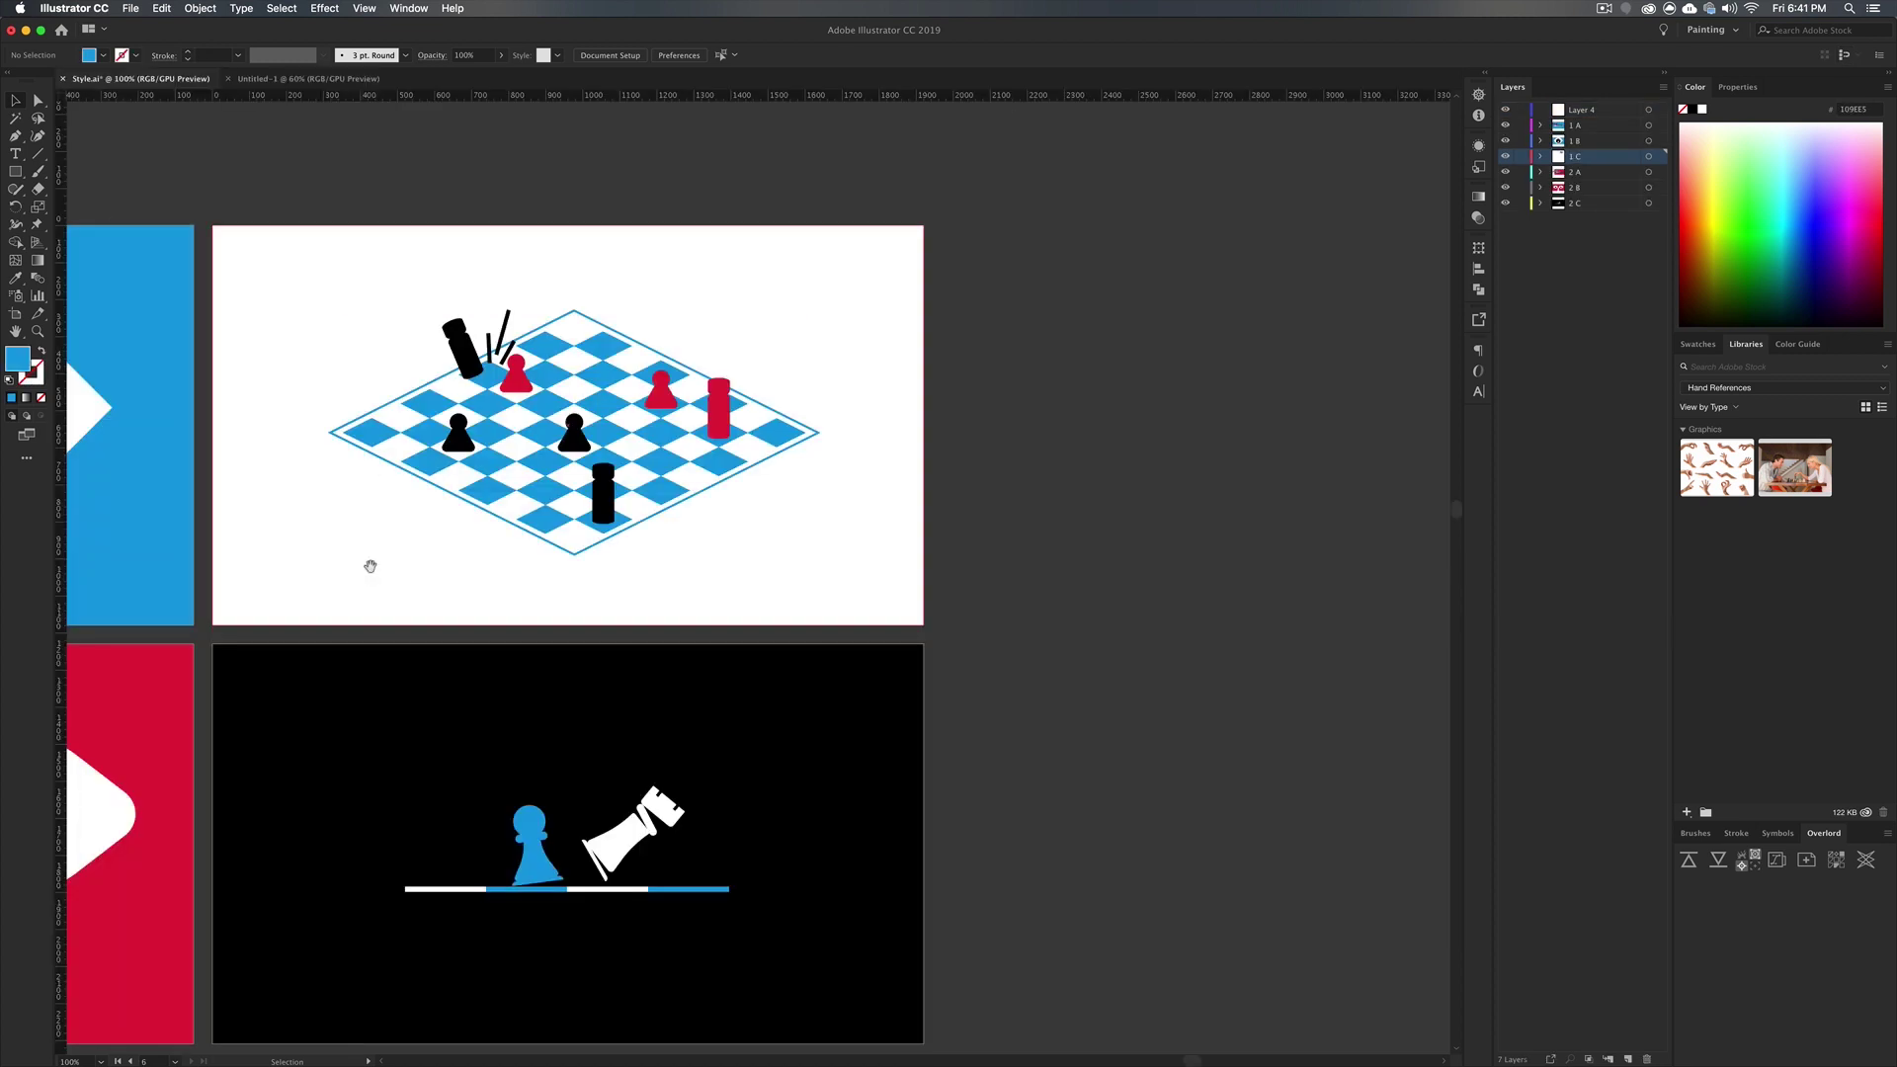
key(super+minus)
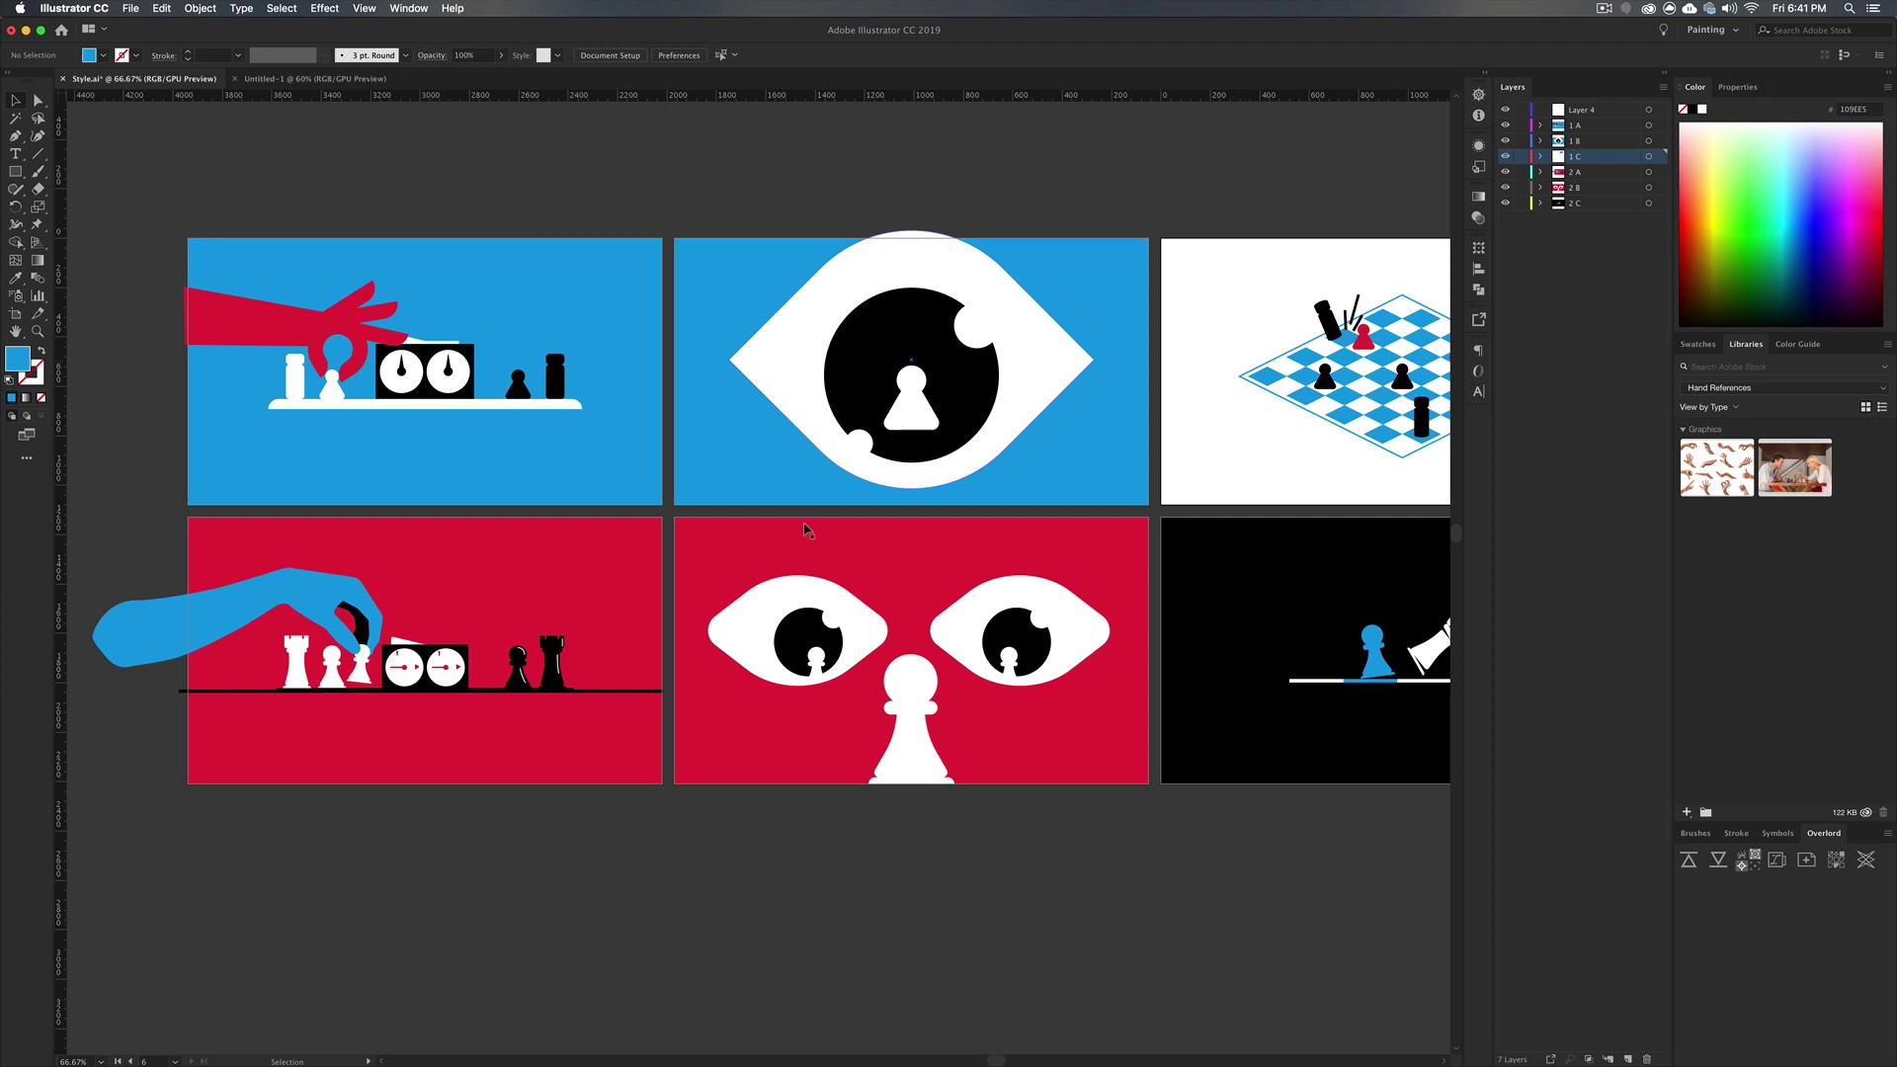
click(771, 356)
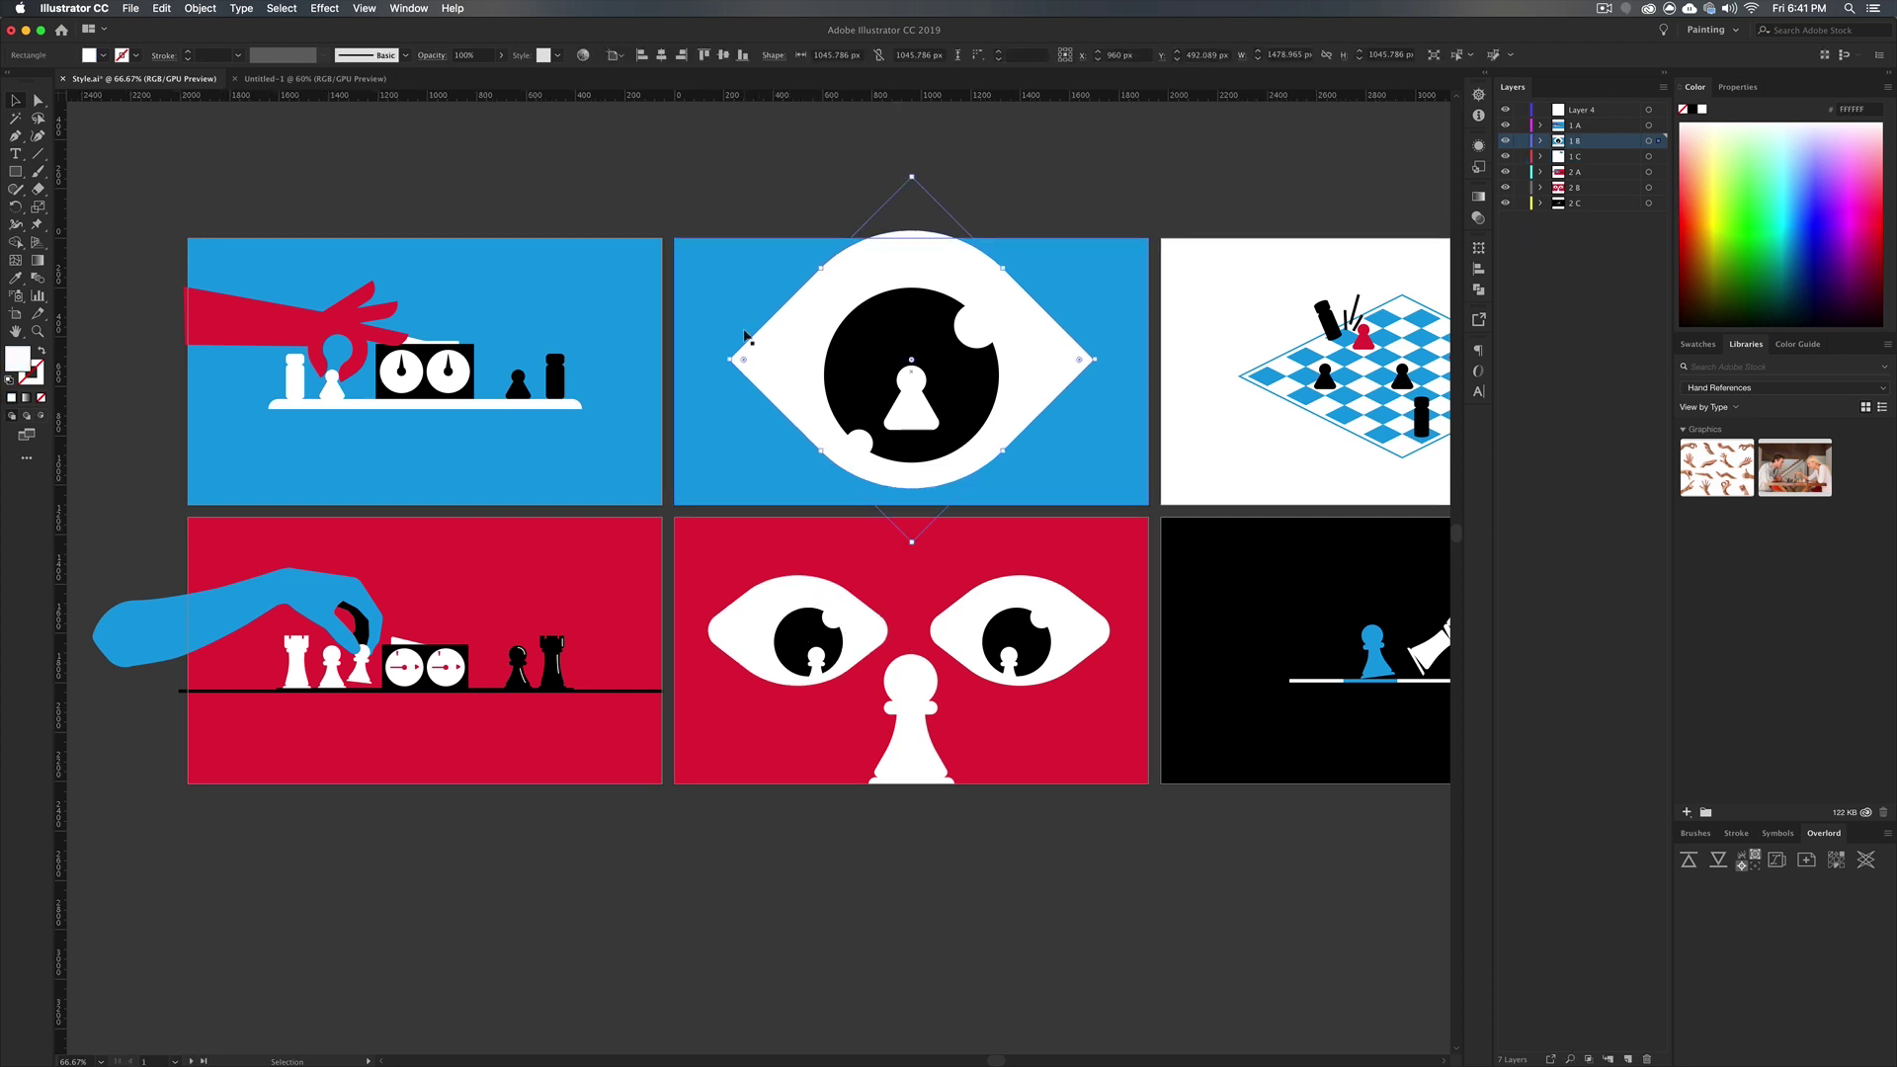
click(721, 635)
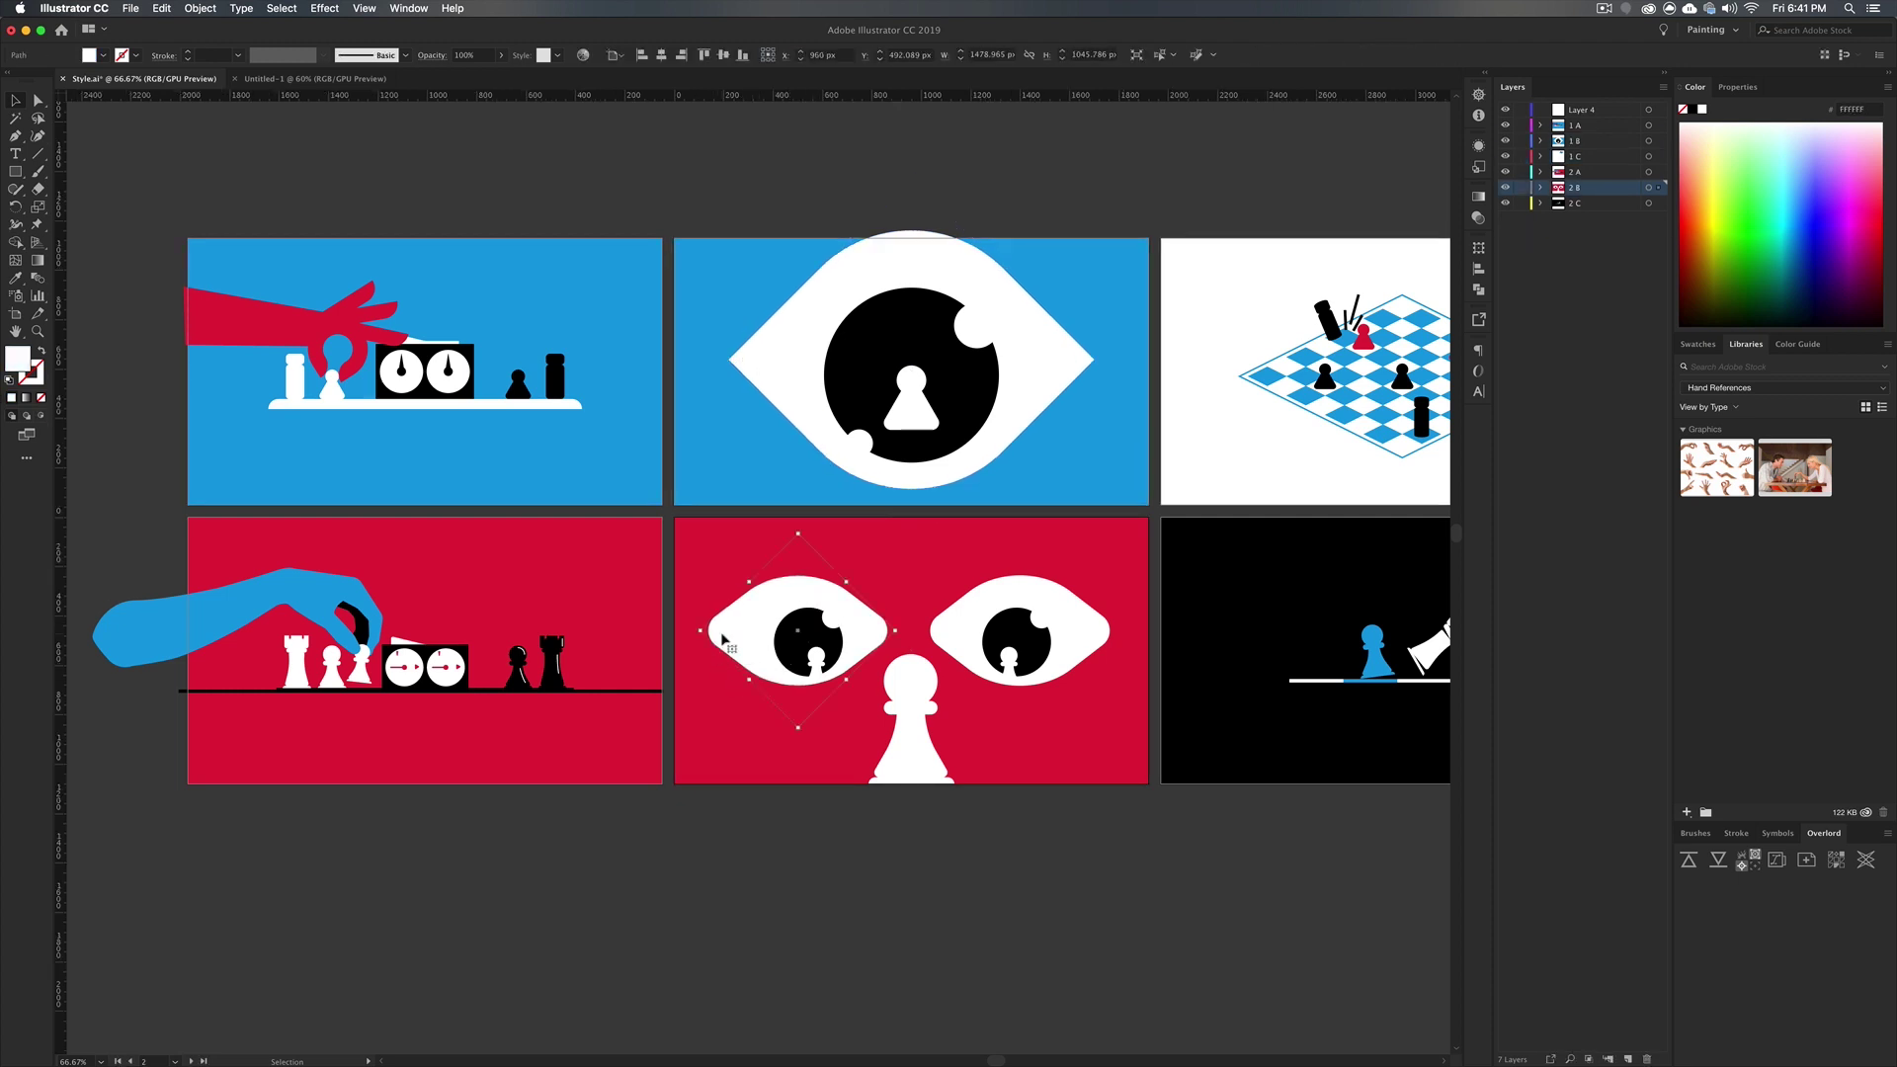
scroll(354, 392, up, 1)
scroll(345, 391, left, 5)
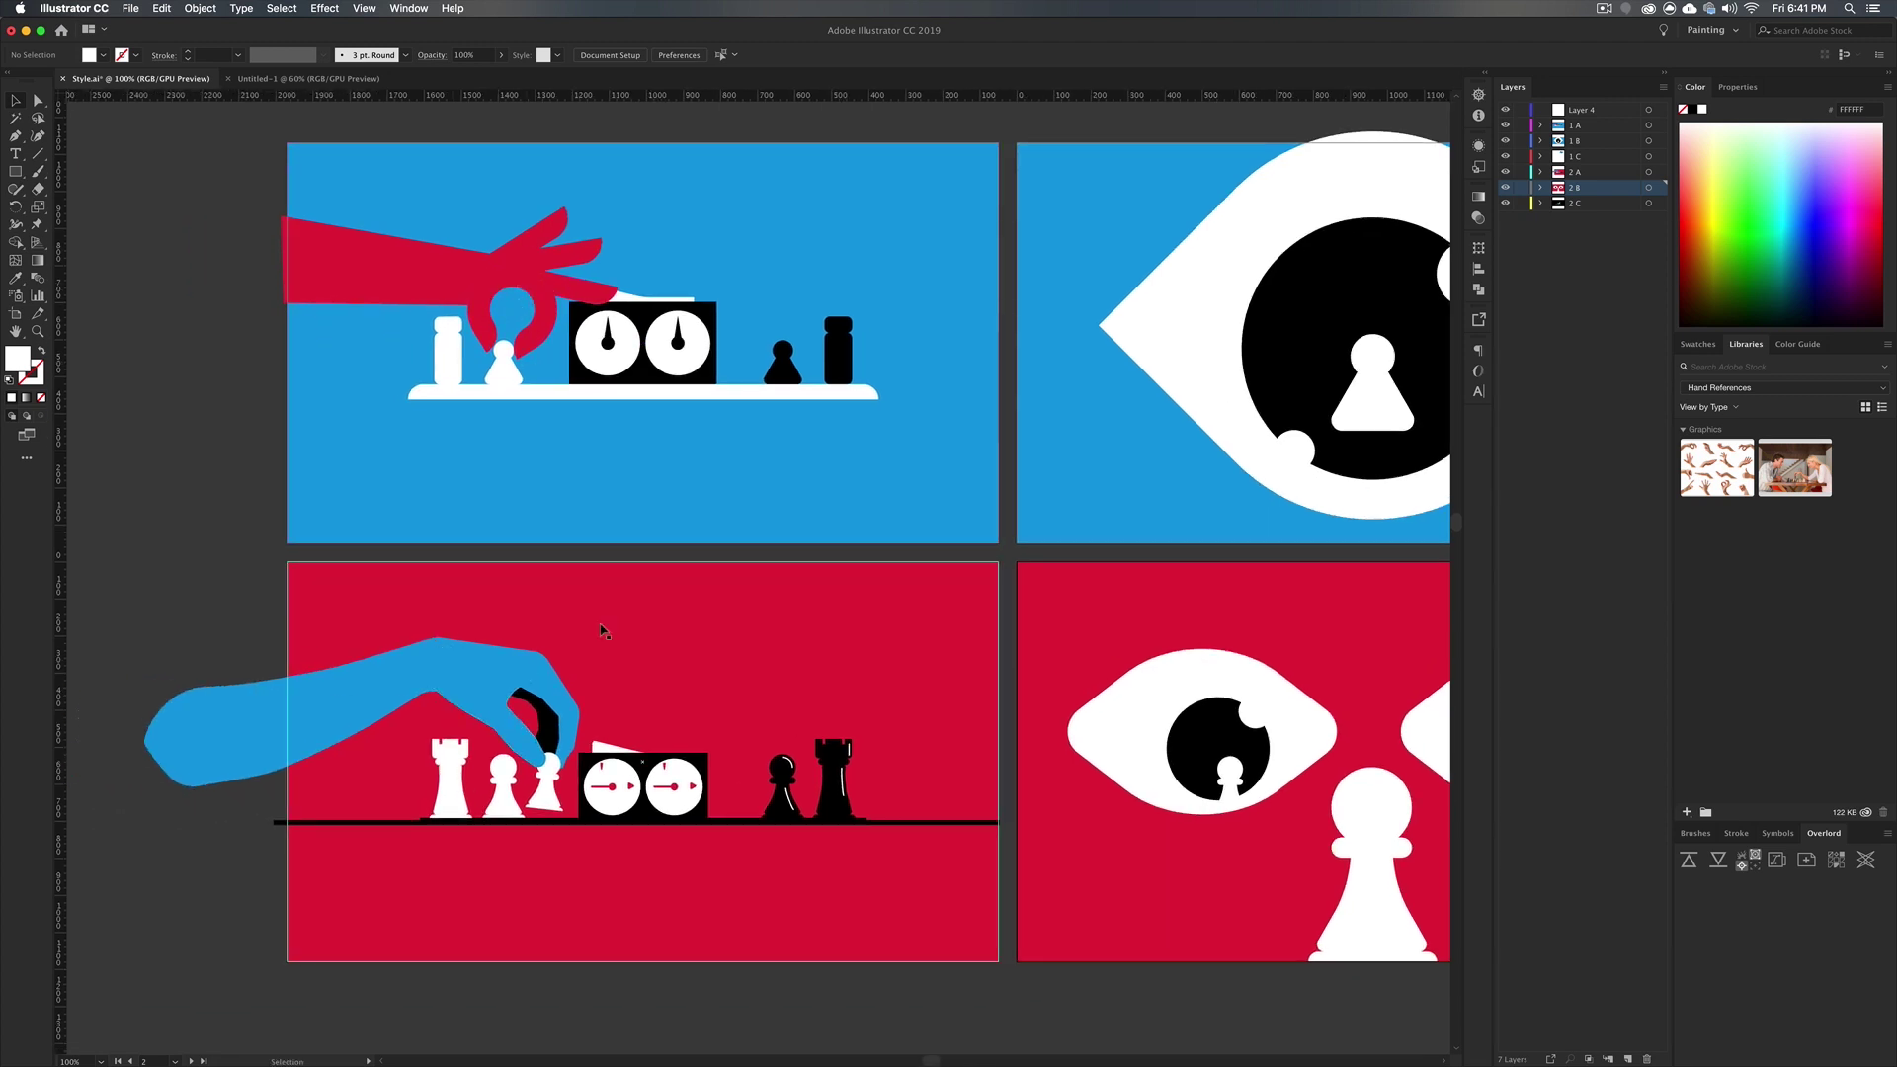
scroll(603, 643, right, 5)
scroll(603, 642, down, 2)
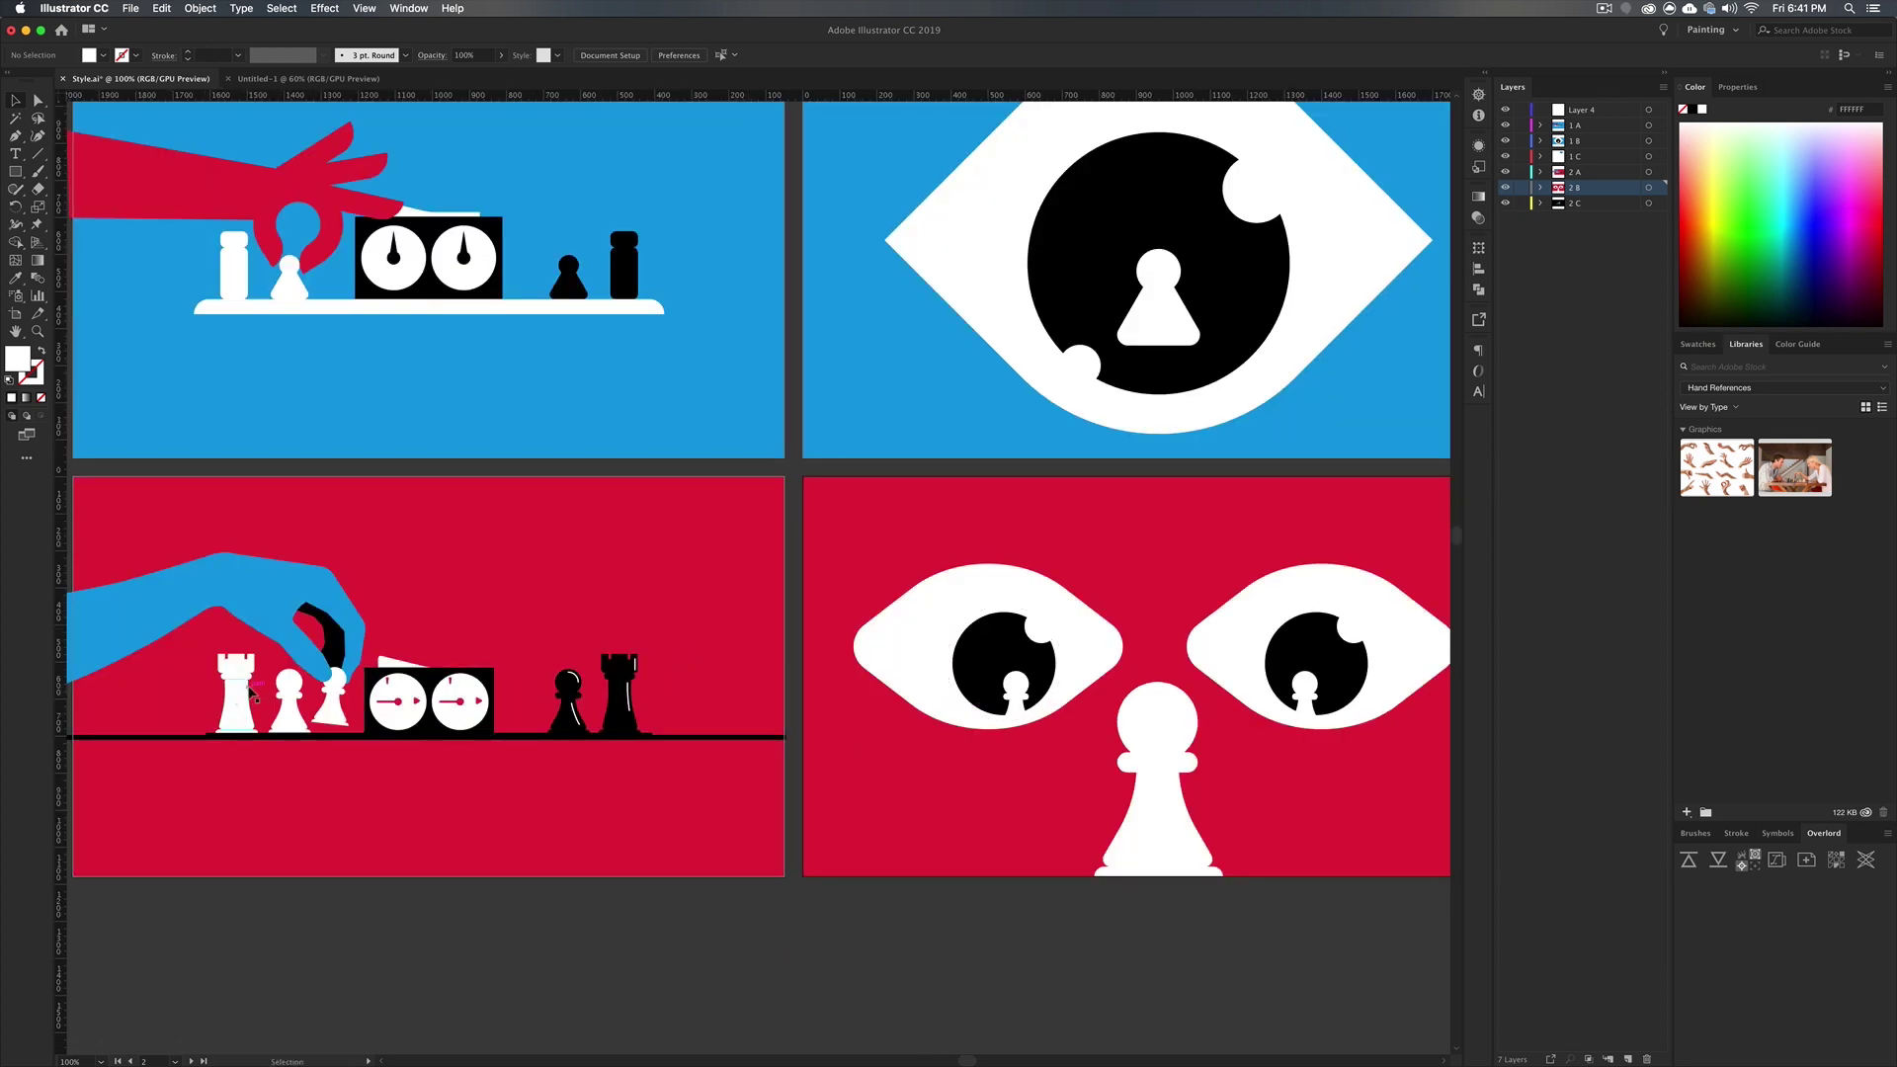
key(super+minus)
key(super+minus)
scroll(845, 539, left, 3)
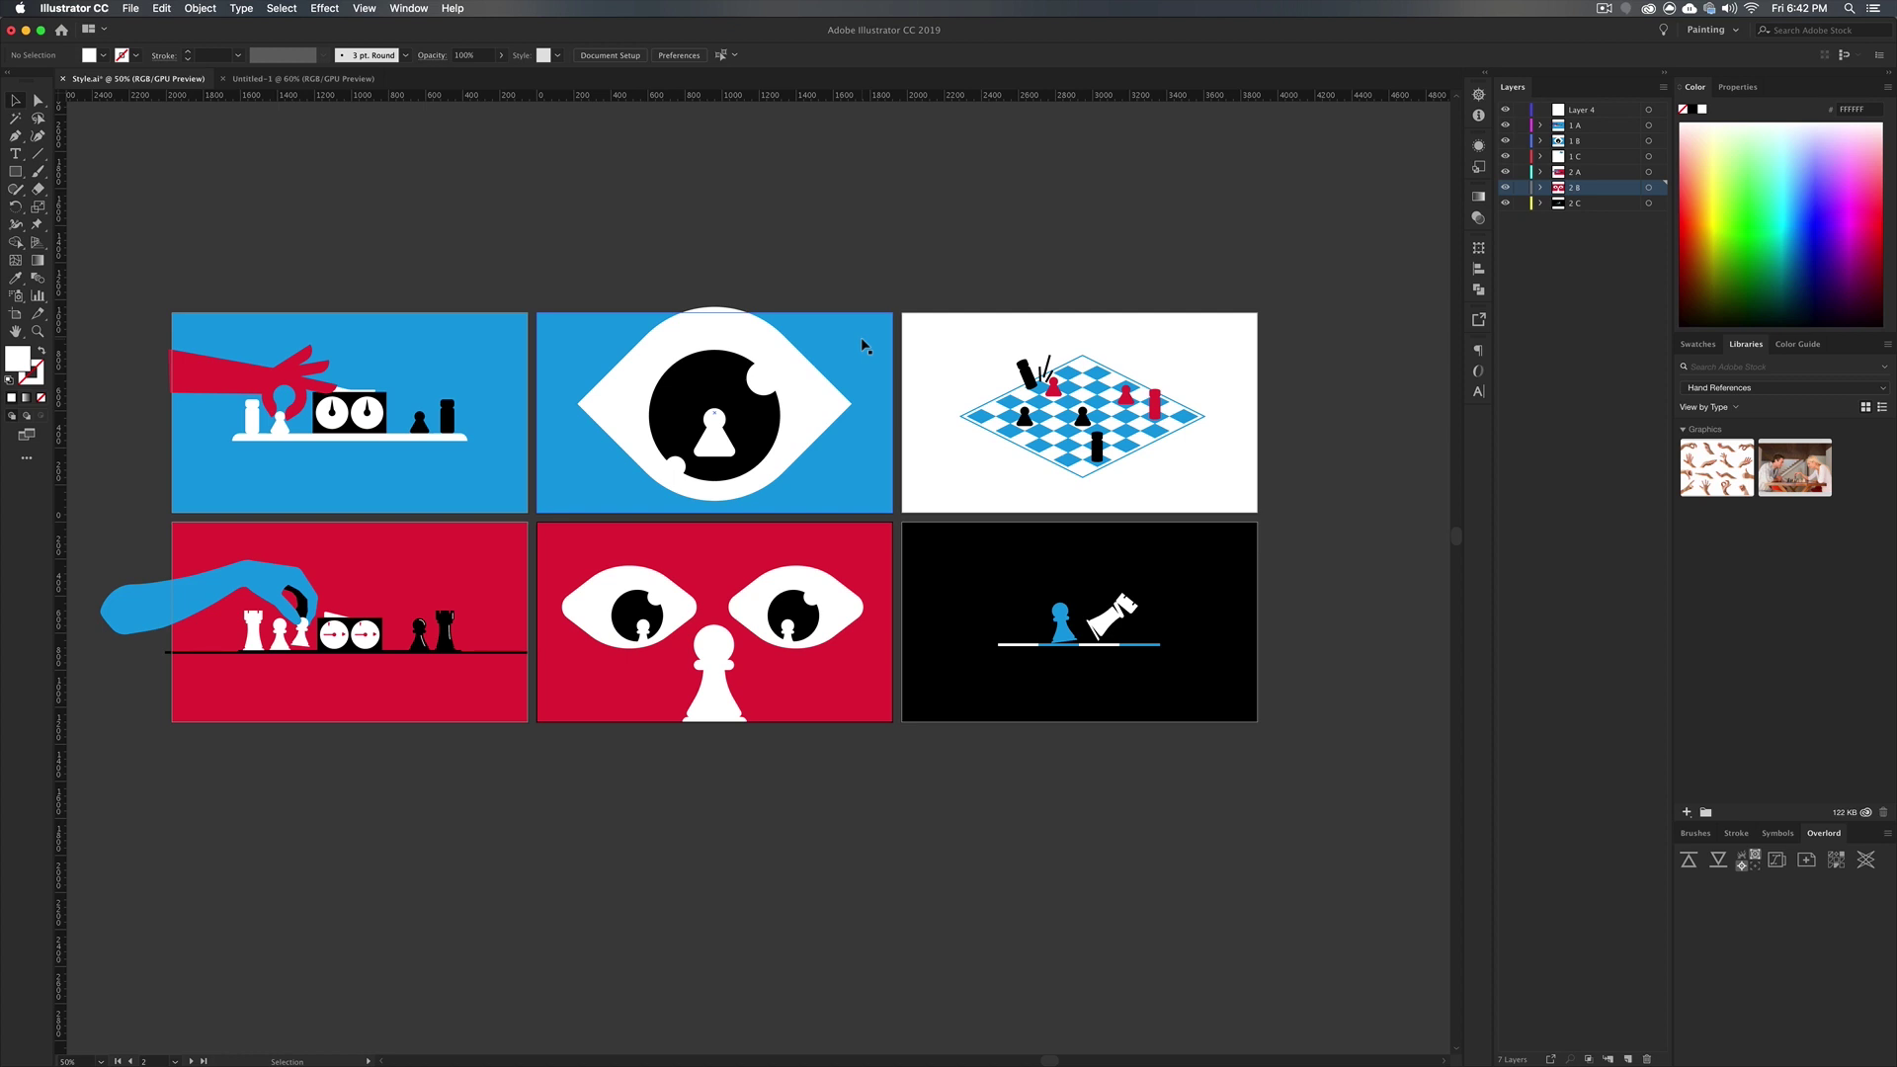
Switch to the nine-artboard Untitled-1 document, then over to Photoshop's new-document settings
key(ctrl+Tab)
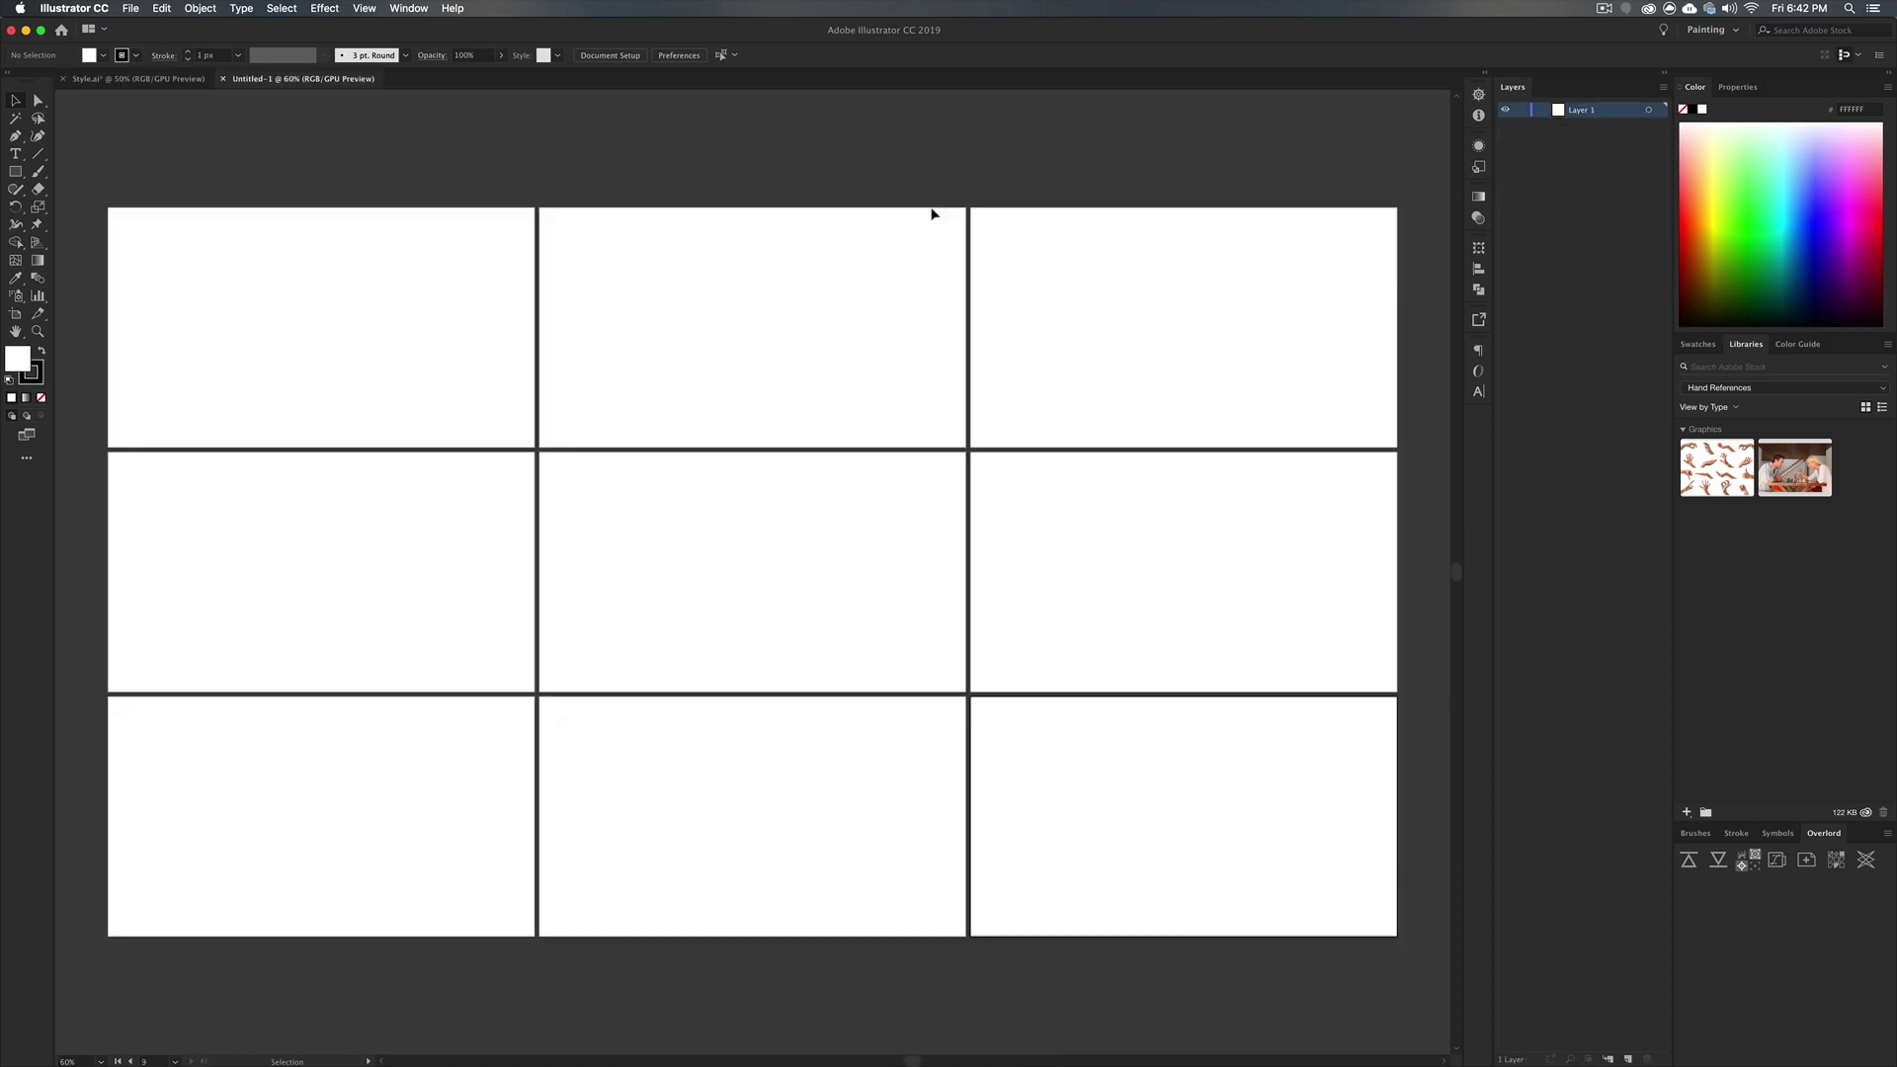
key(super+Tab)
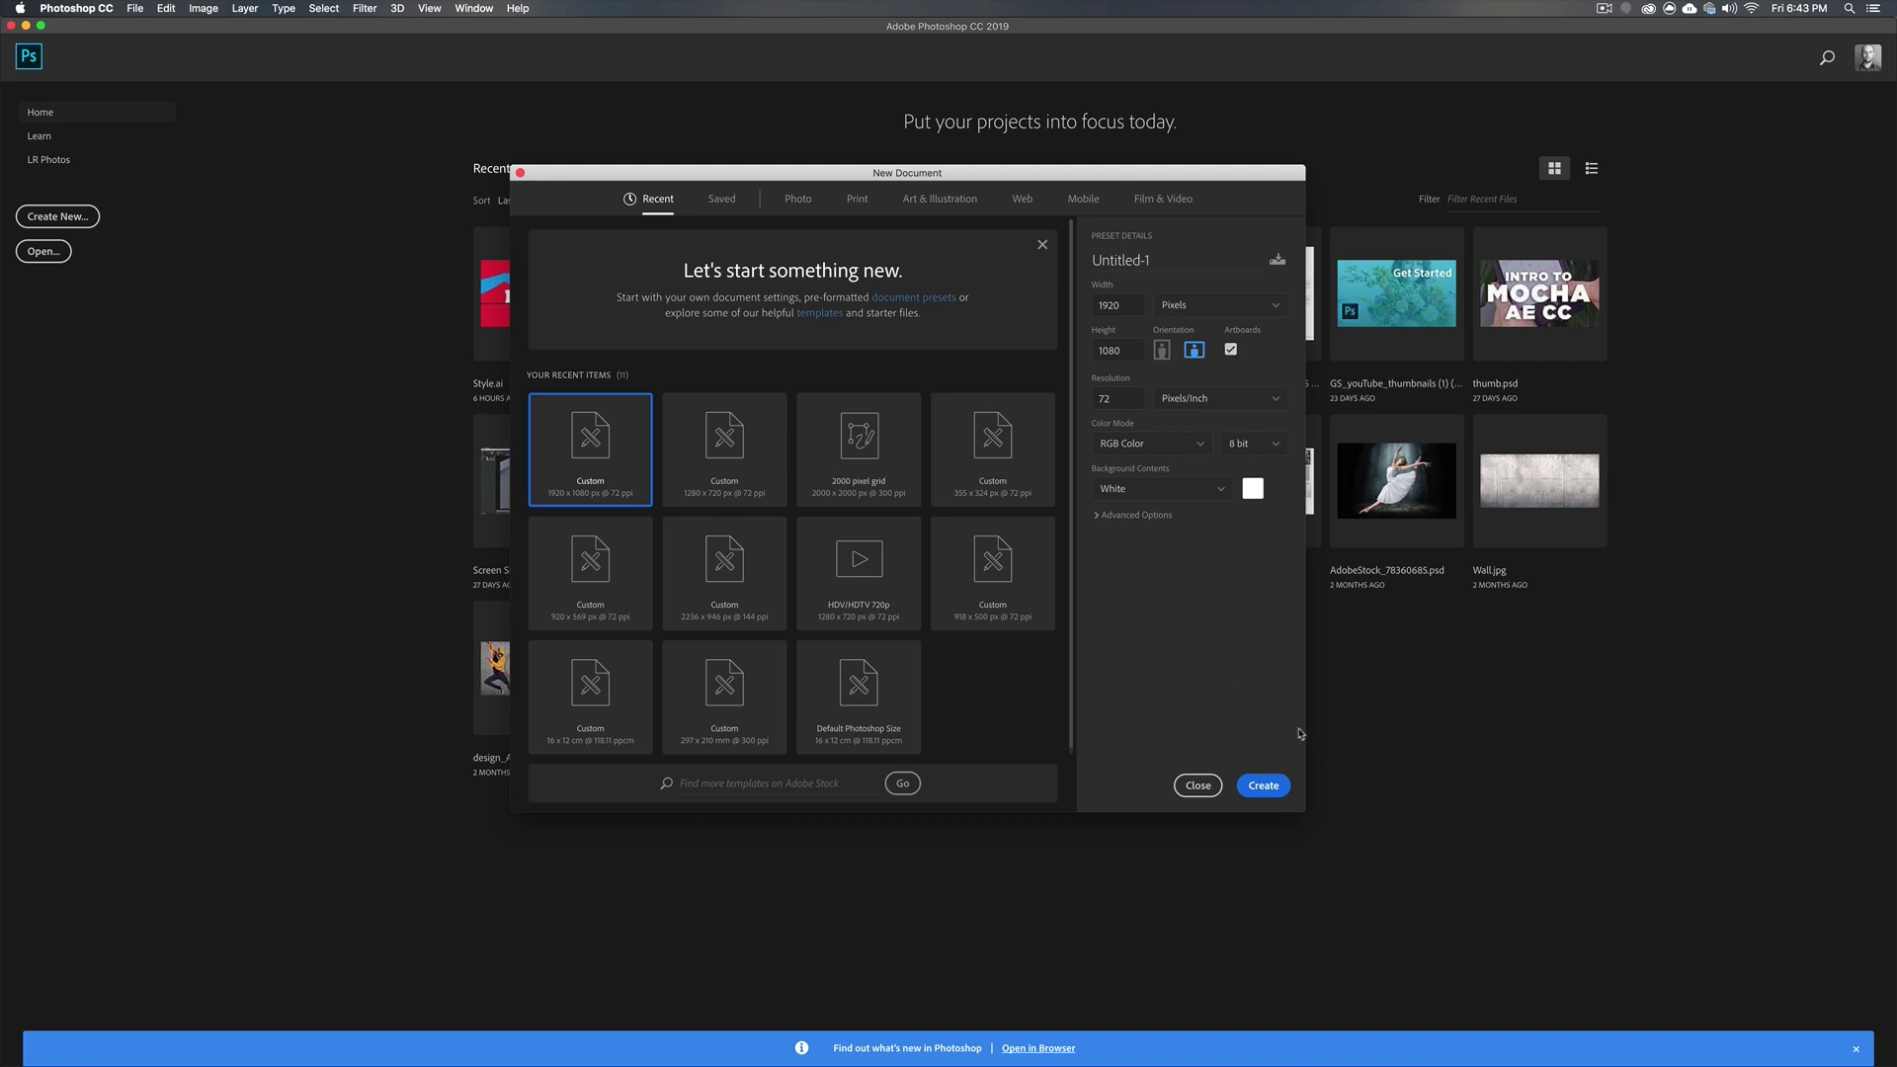
Create the 1920 × 1080 px Photoshop document and add Artboard 2 beside Artboard 1
click(1267, 787)
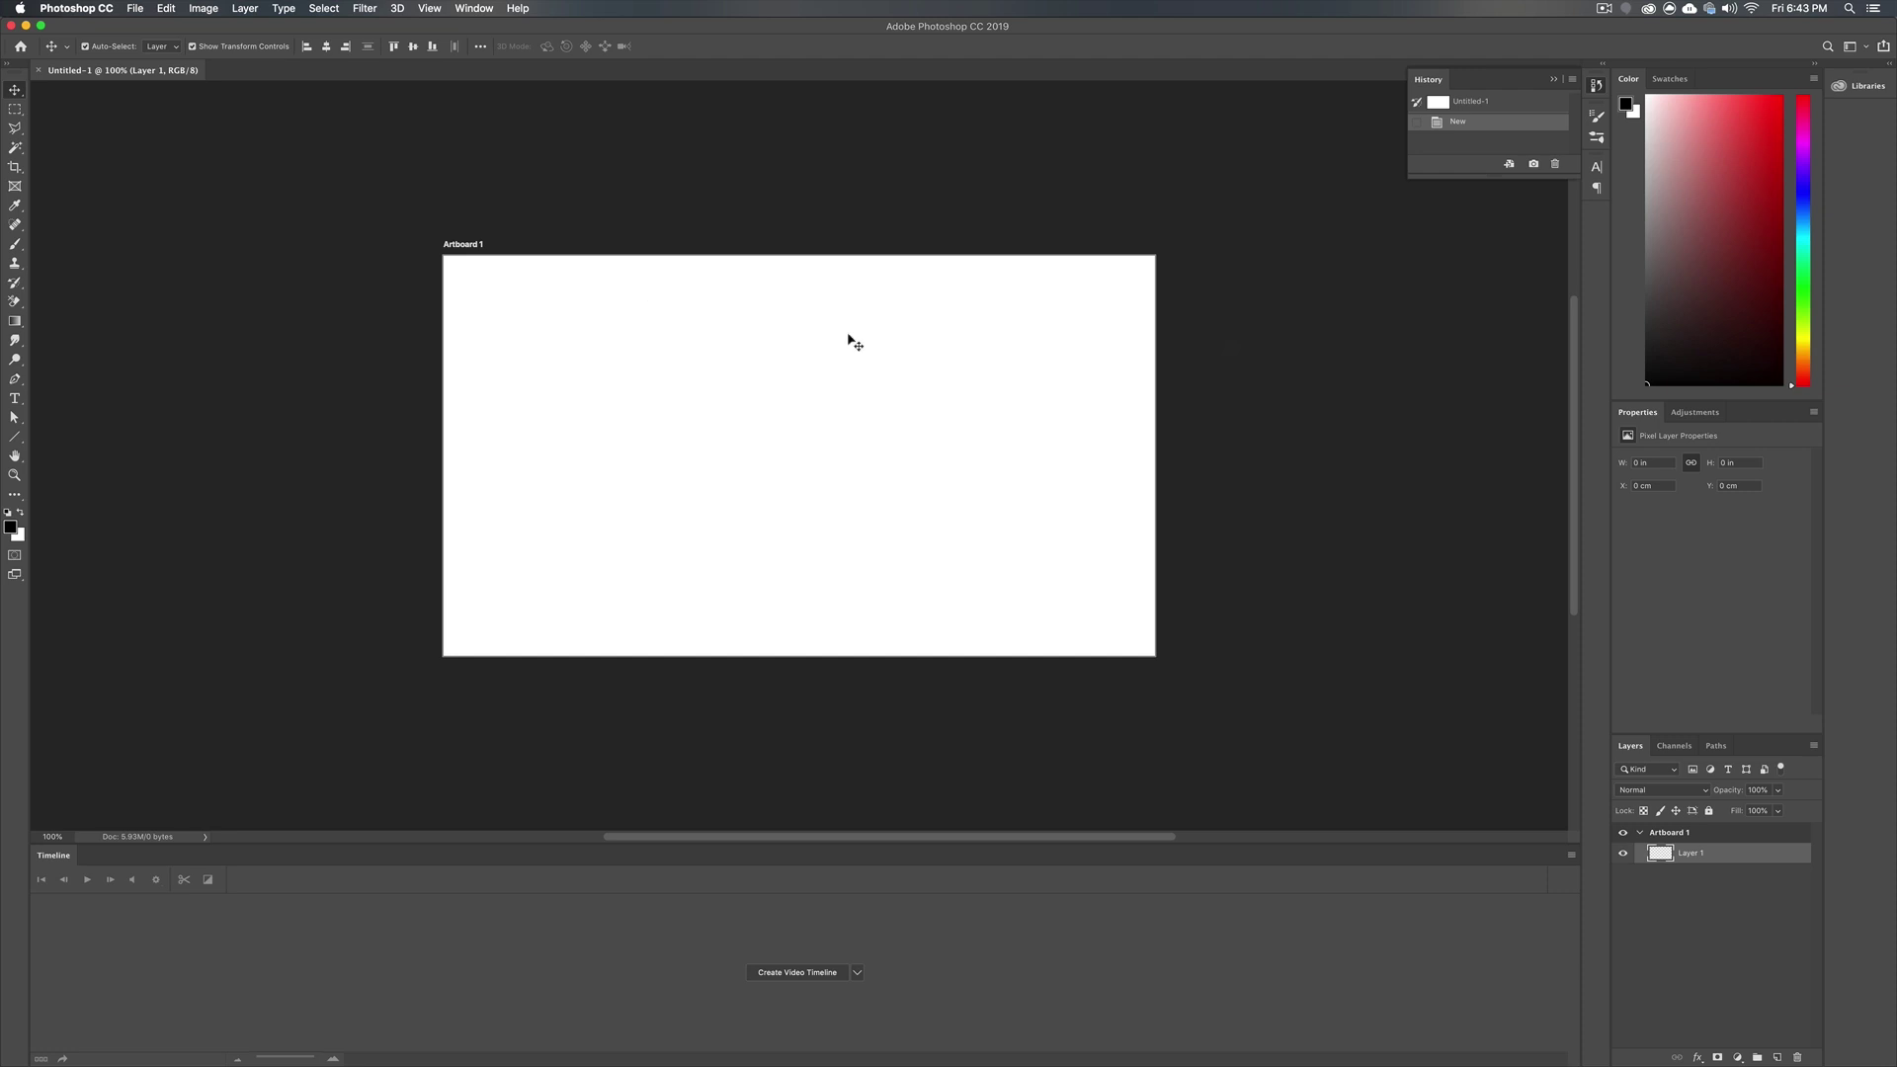
click(614, 314)
click(203, 7)
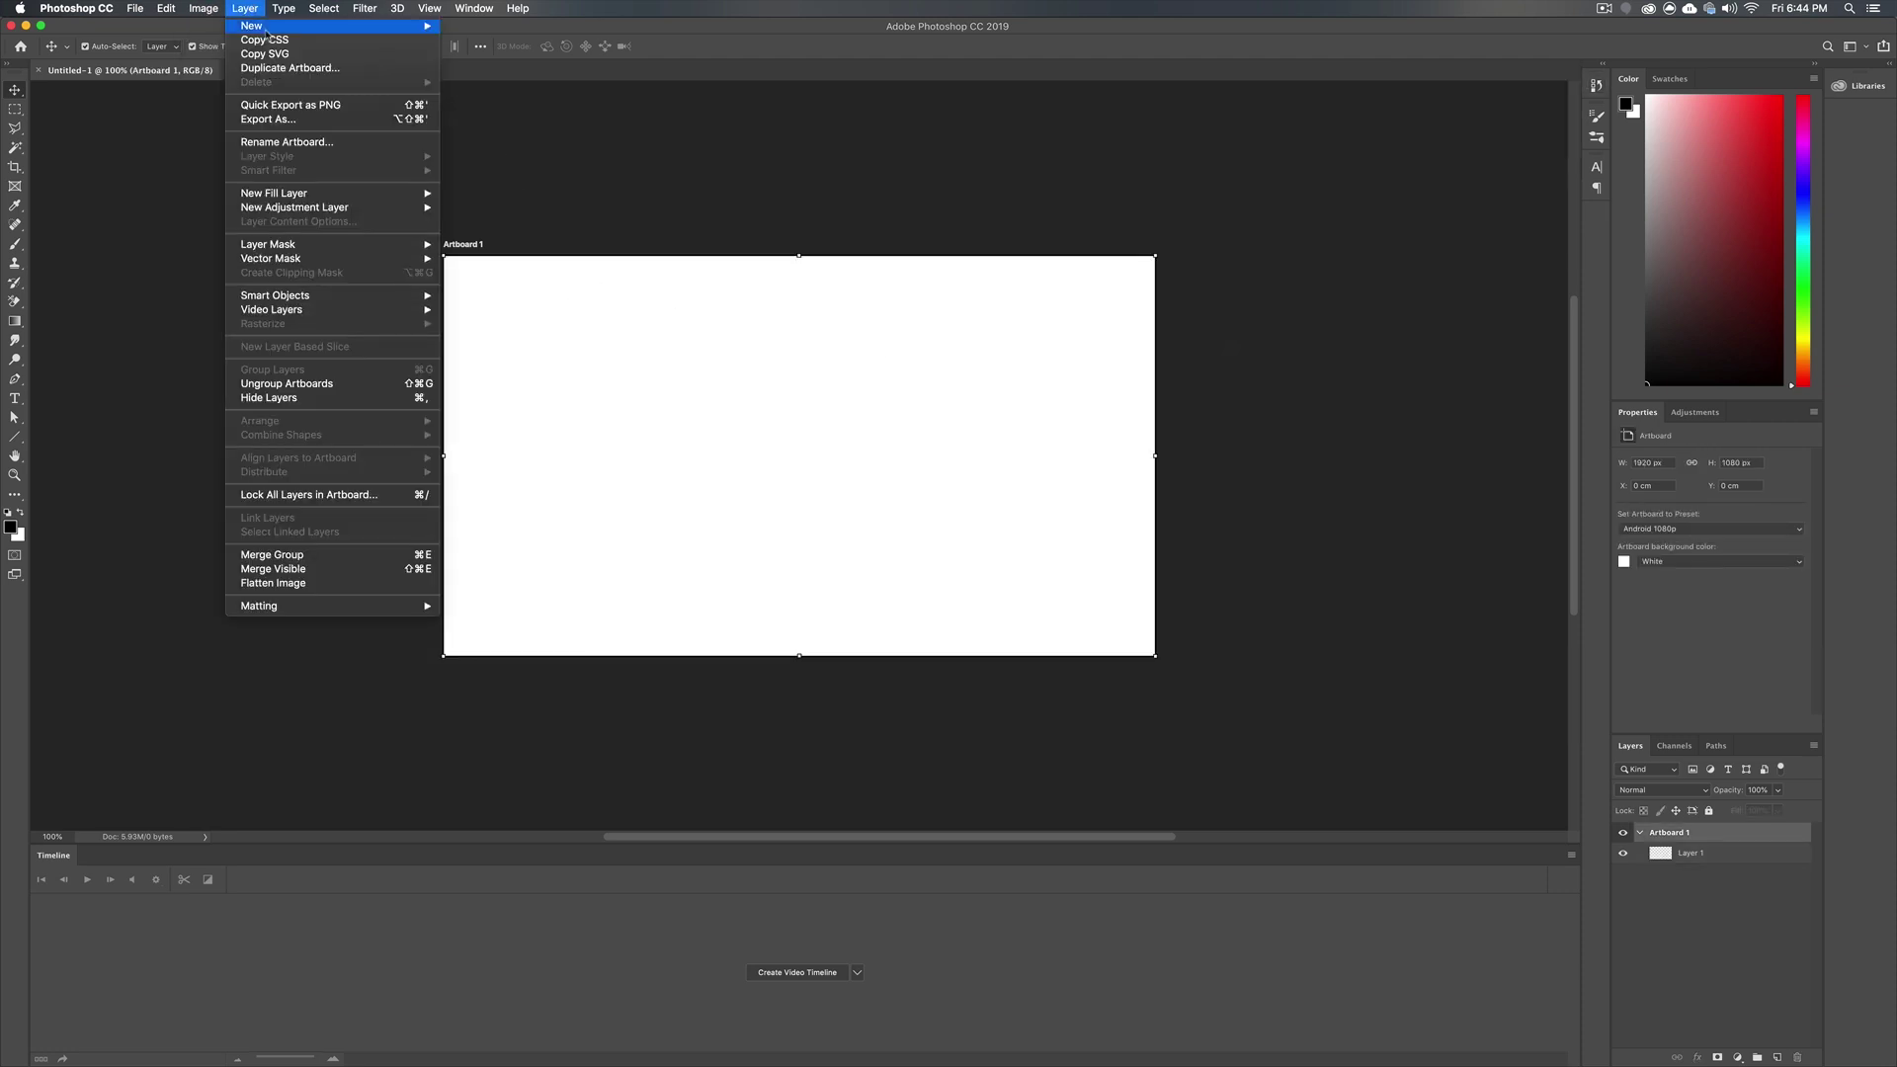
mouse_move(326, 26)
click(543, 87)
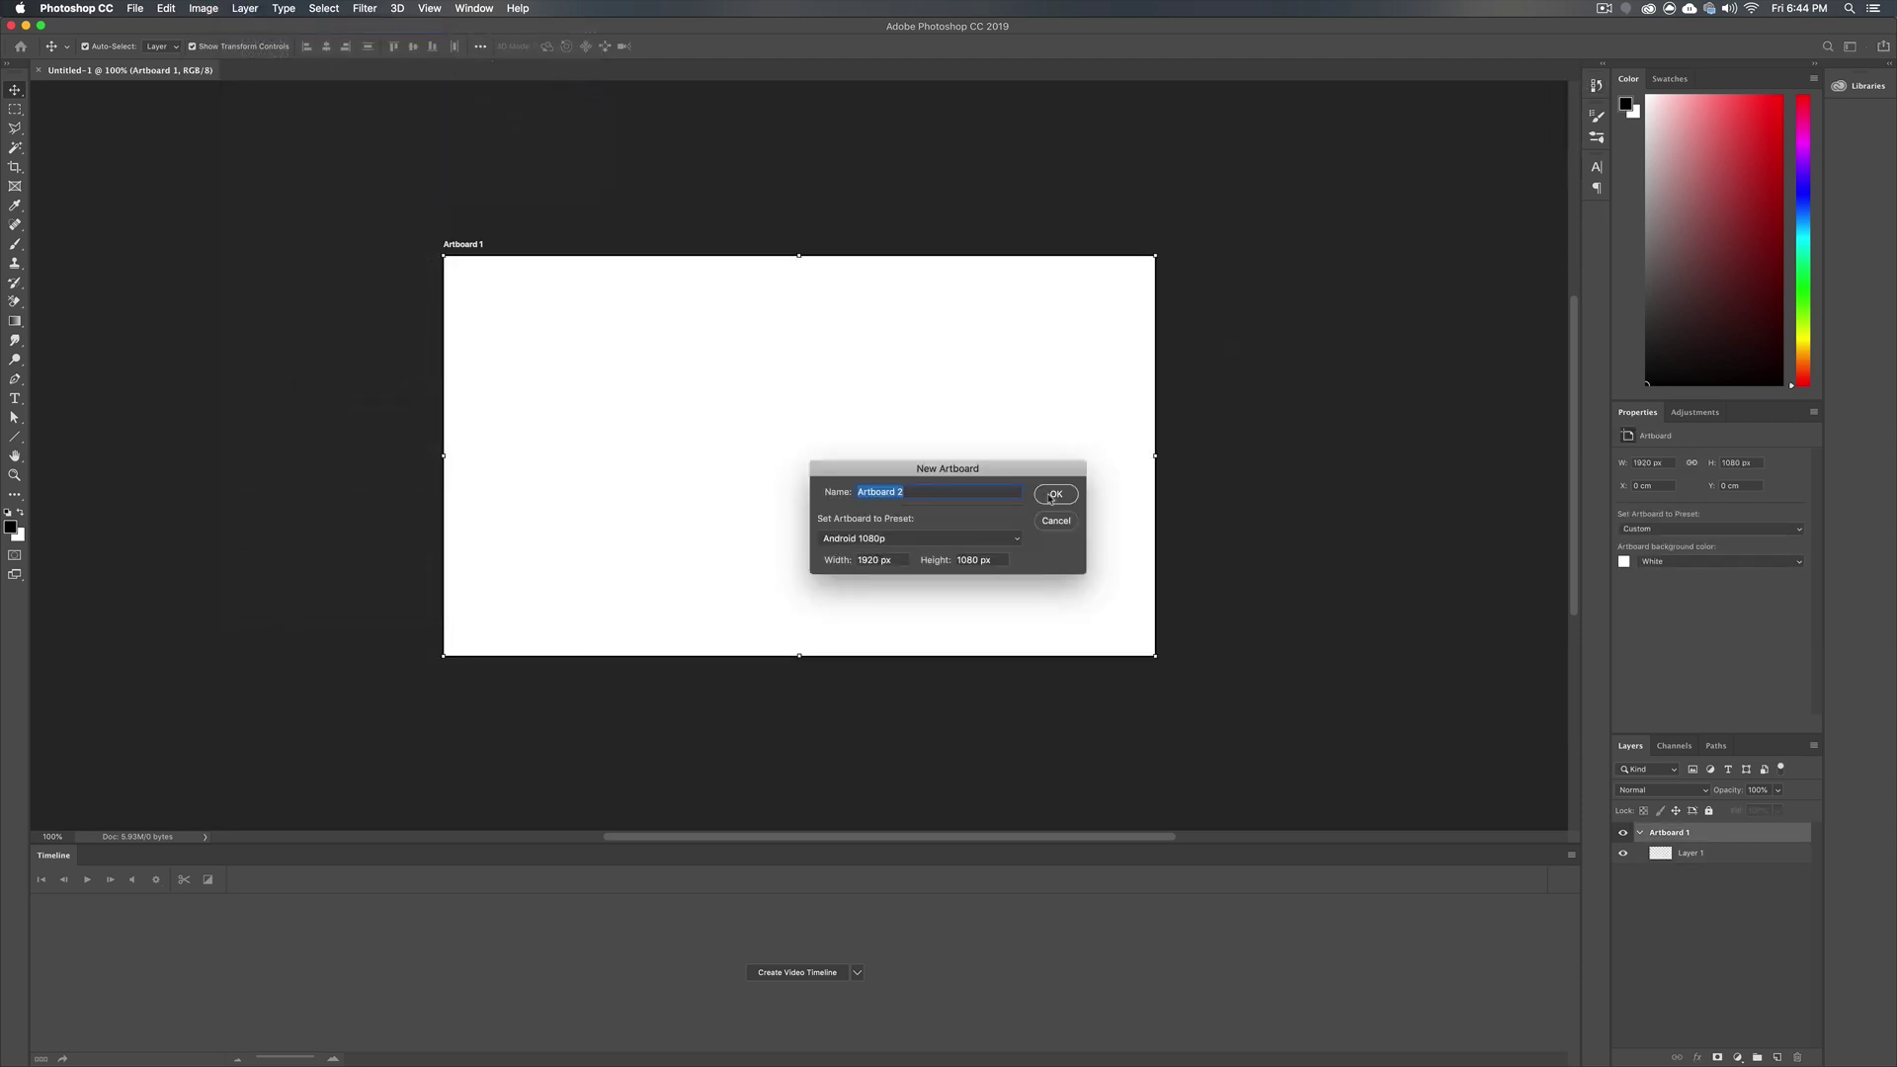
click(1053, 500)
Bring both artboards into view and collapse the Artboard 1 and Artboard 2 layer groups
scroll(1340, 480, down, 1)
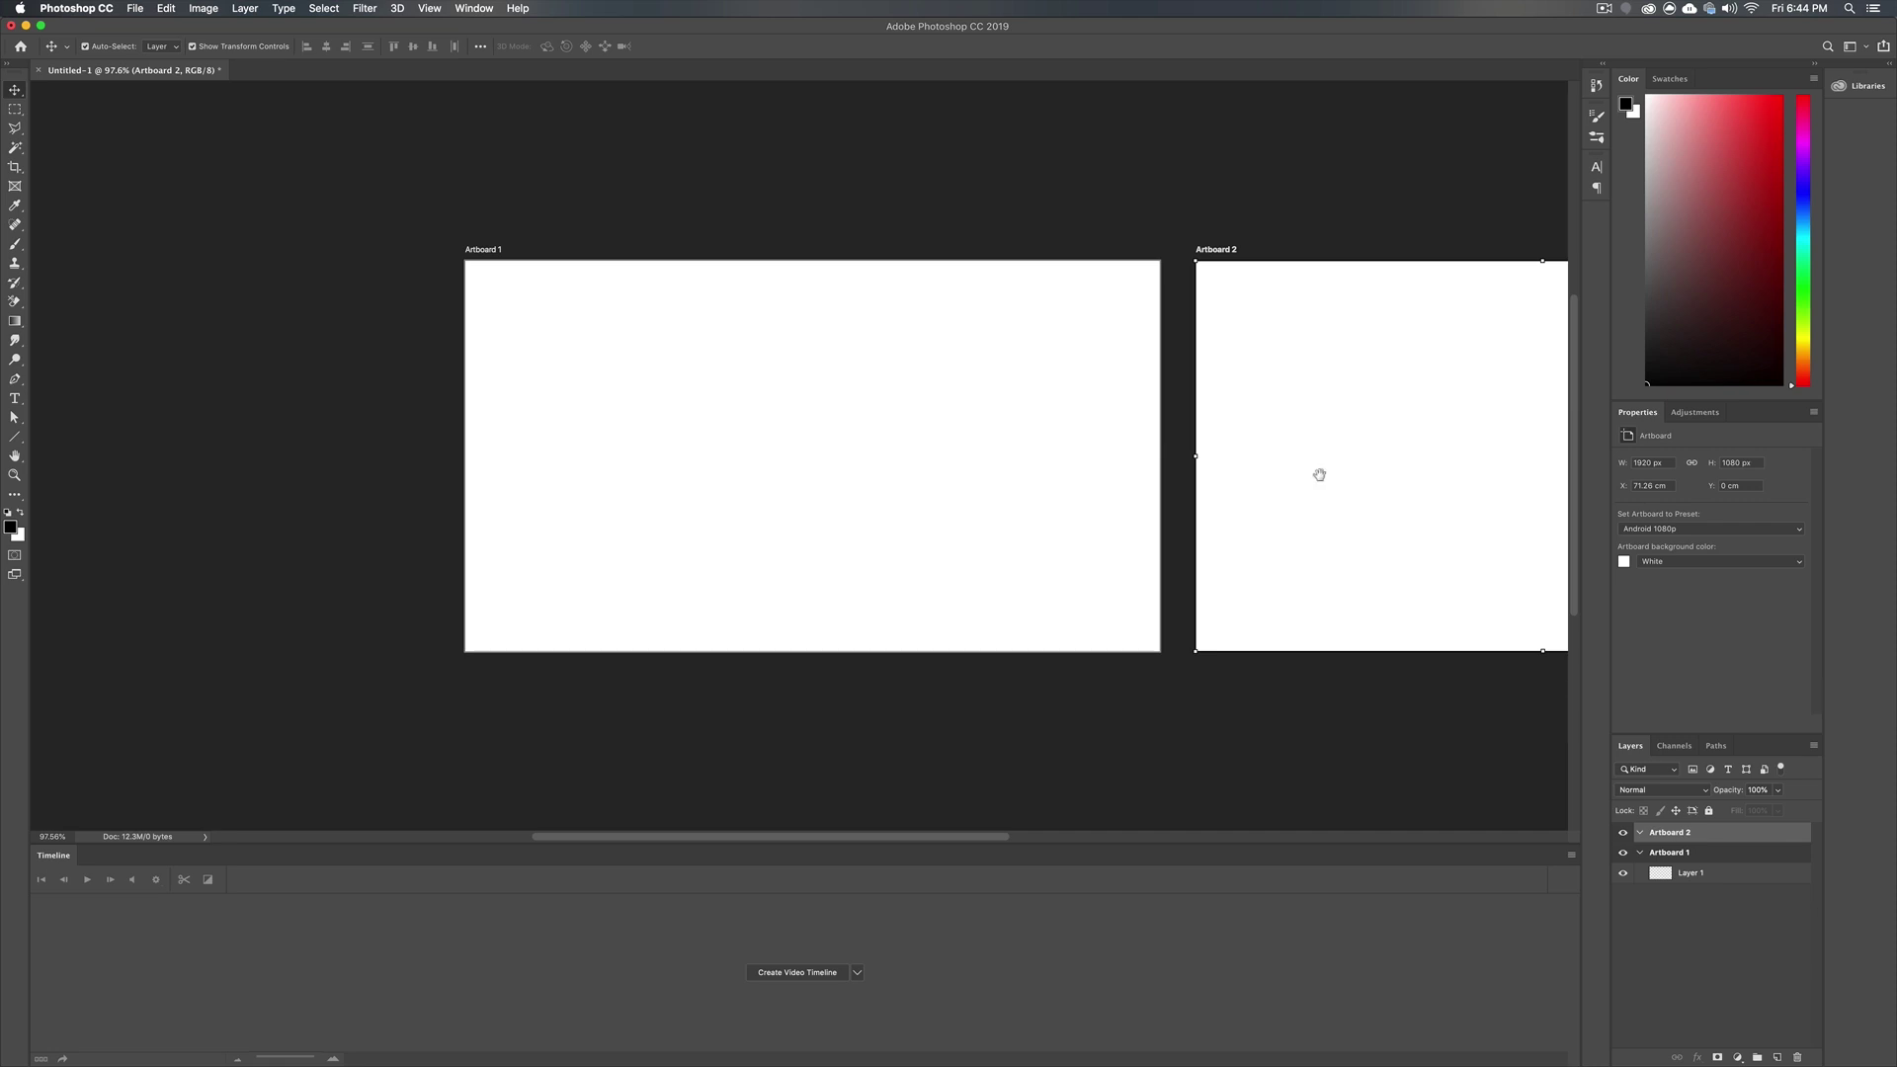
drag(1321, 475, 895, 461)
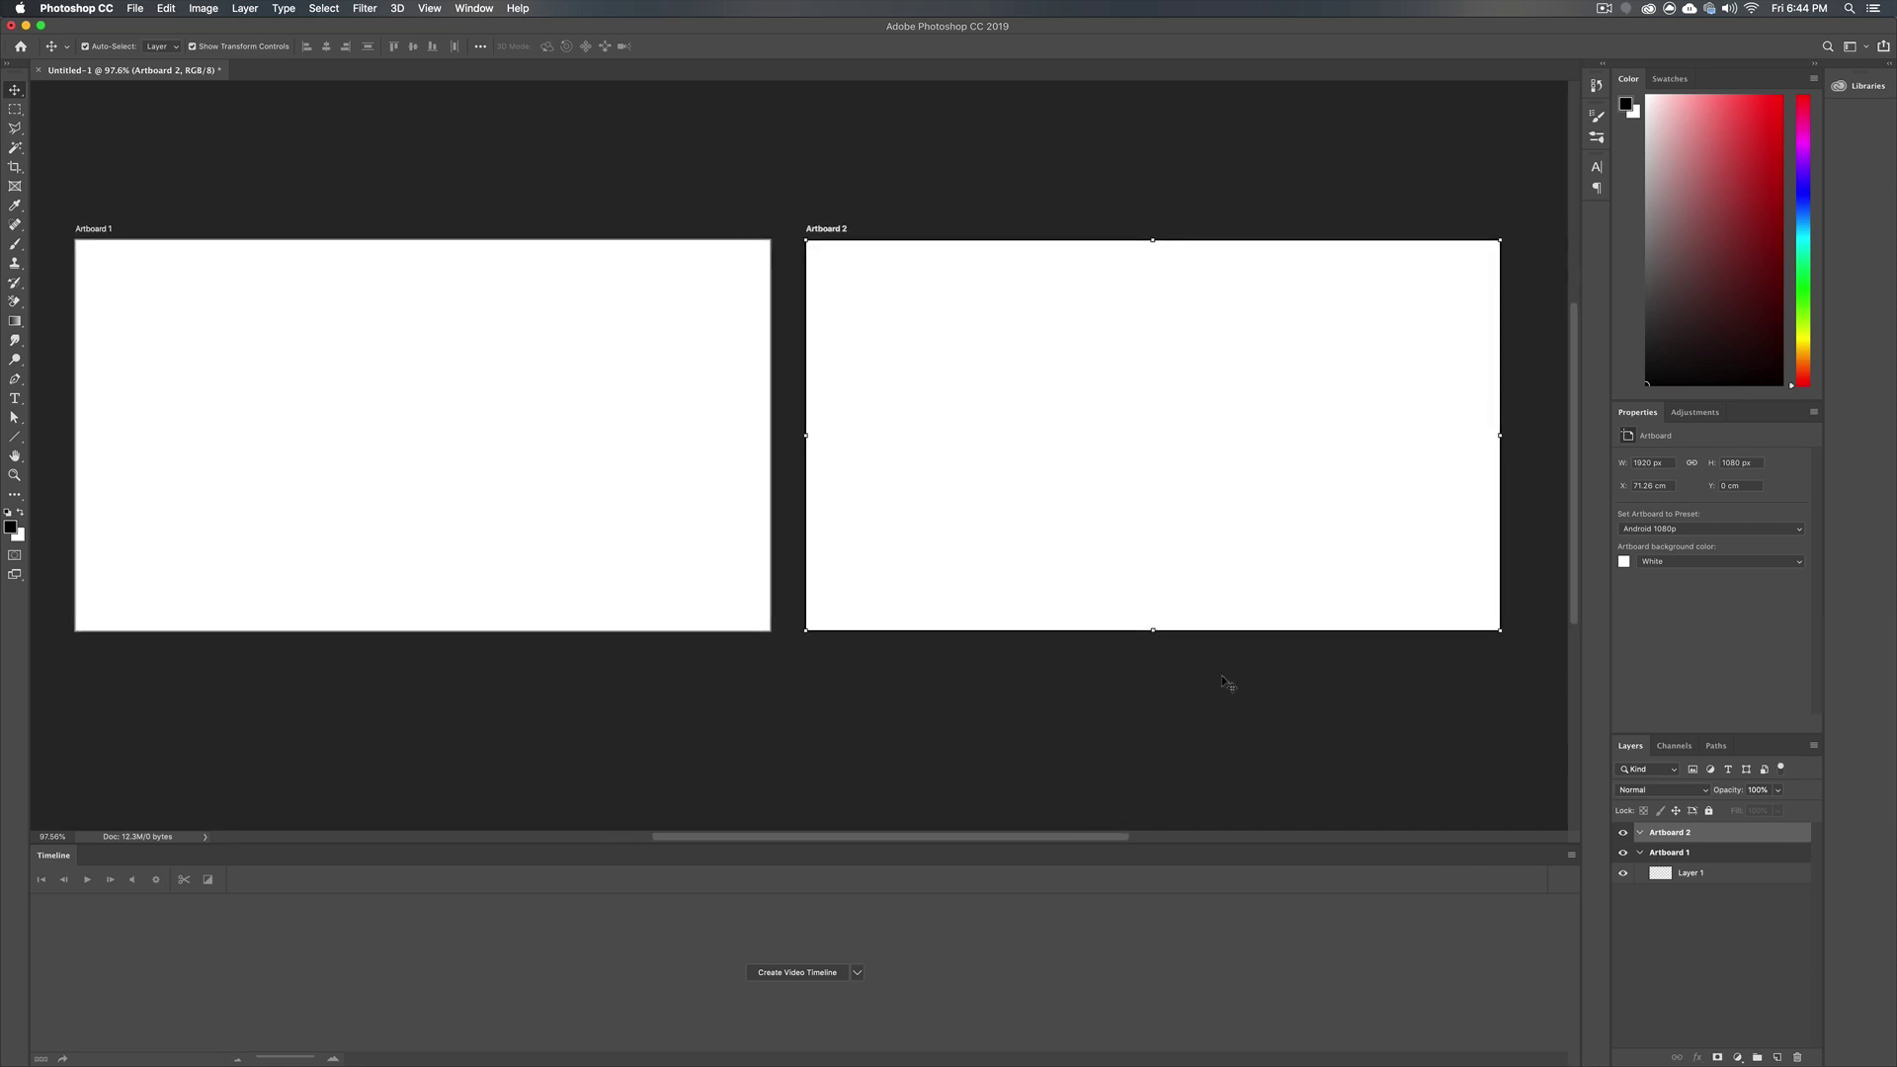
click(1640, 853)
click(1639, 833)
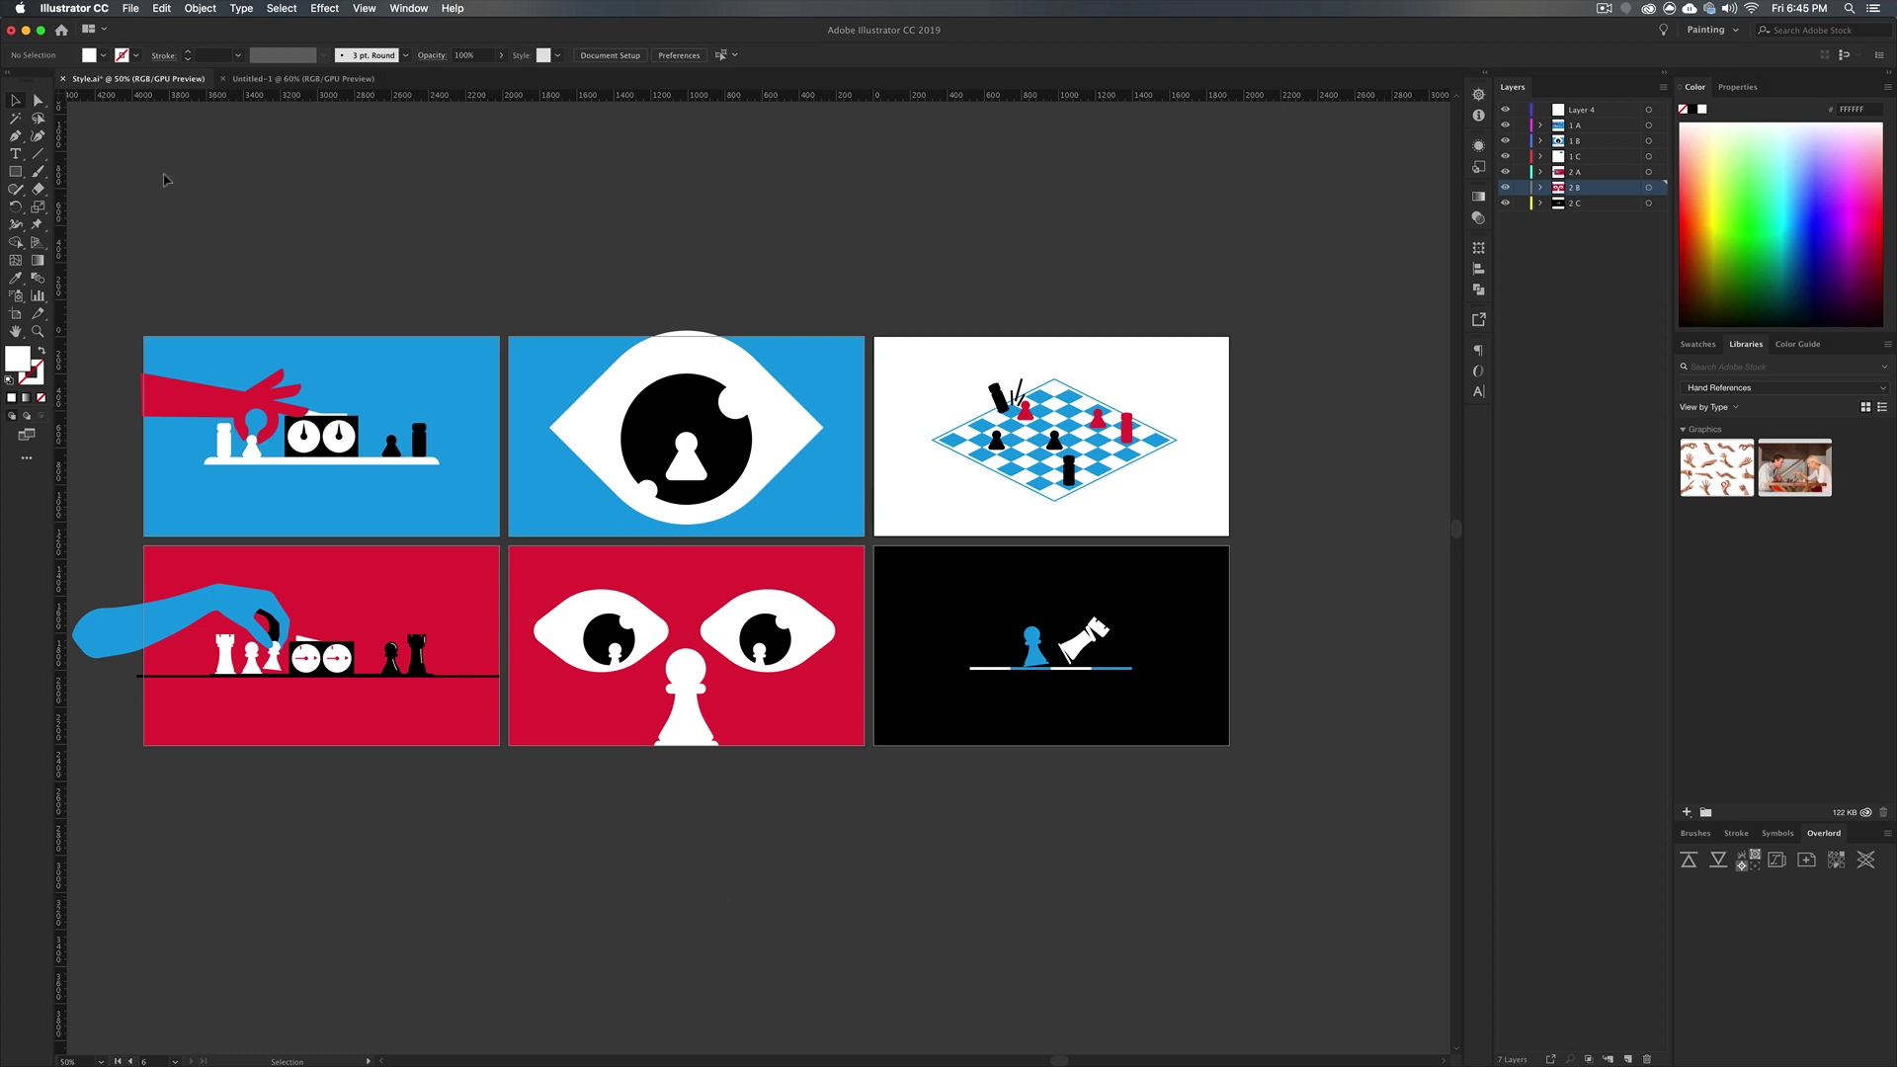
Open Illustrator's Export for Screens settings for the chess artboards
click(131, 8)
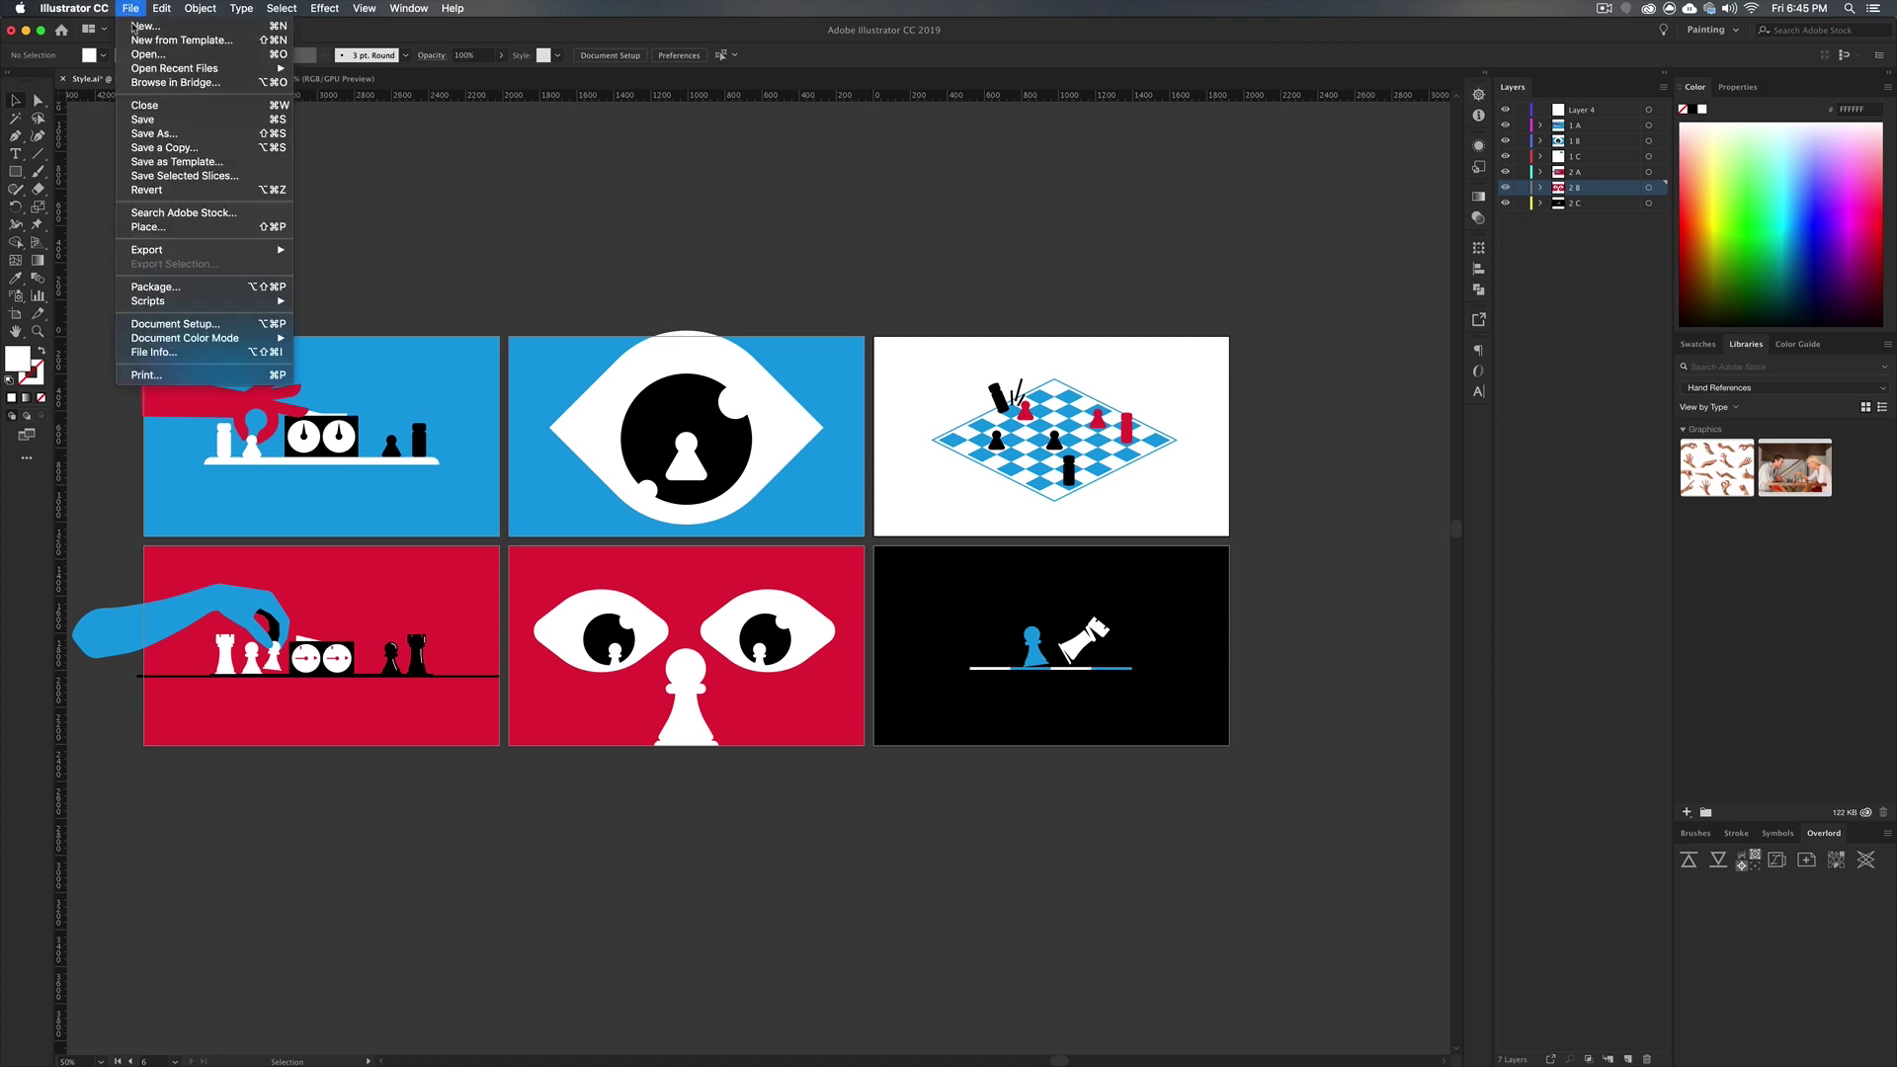
mouse_move(192, 252)
click(328, 251)
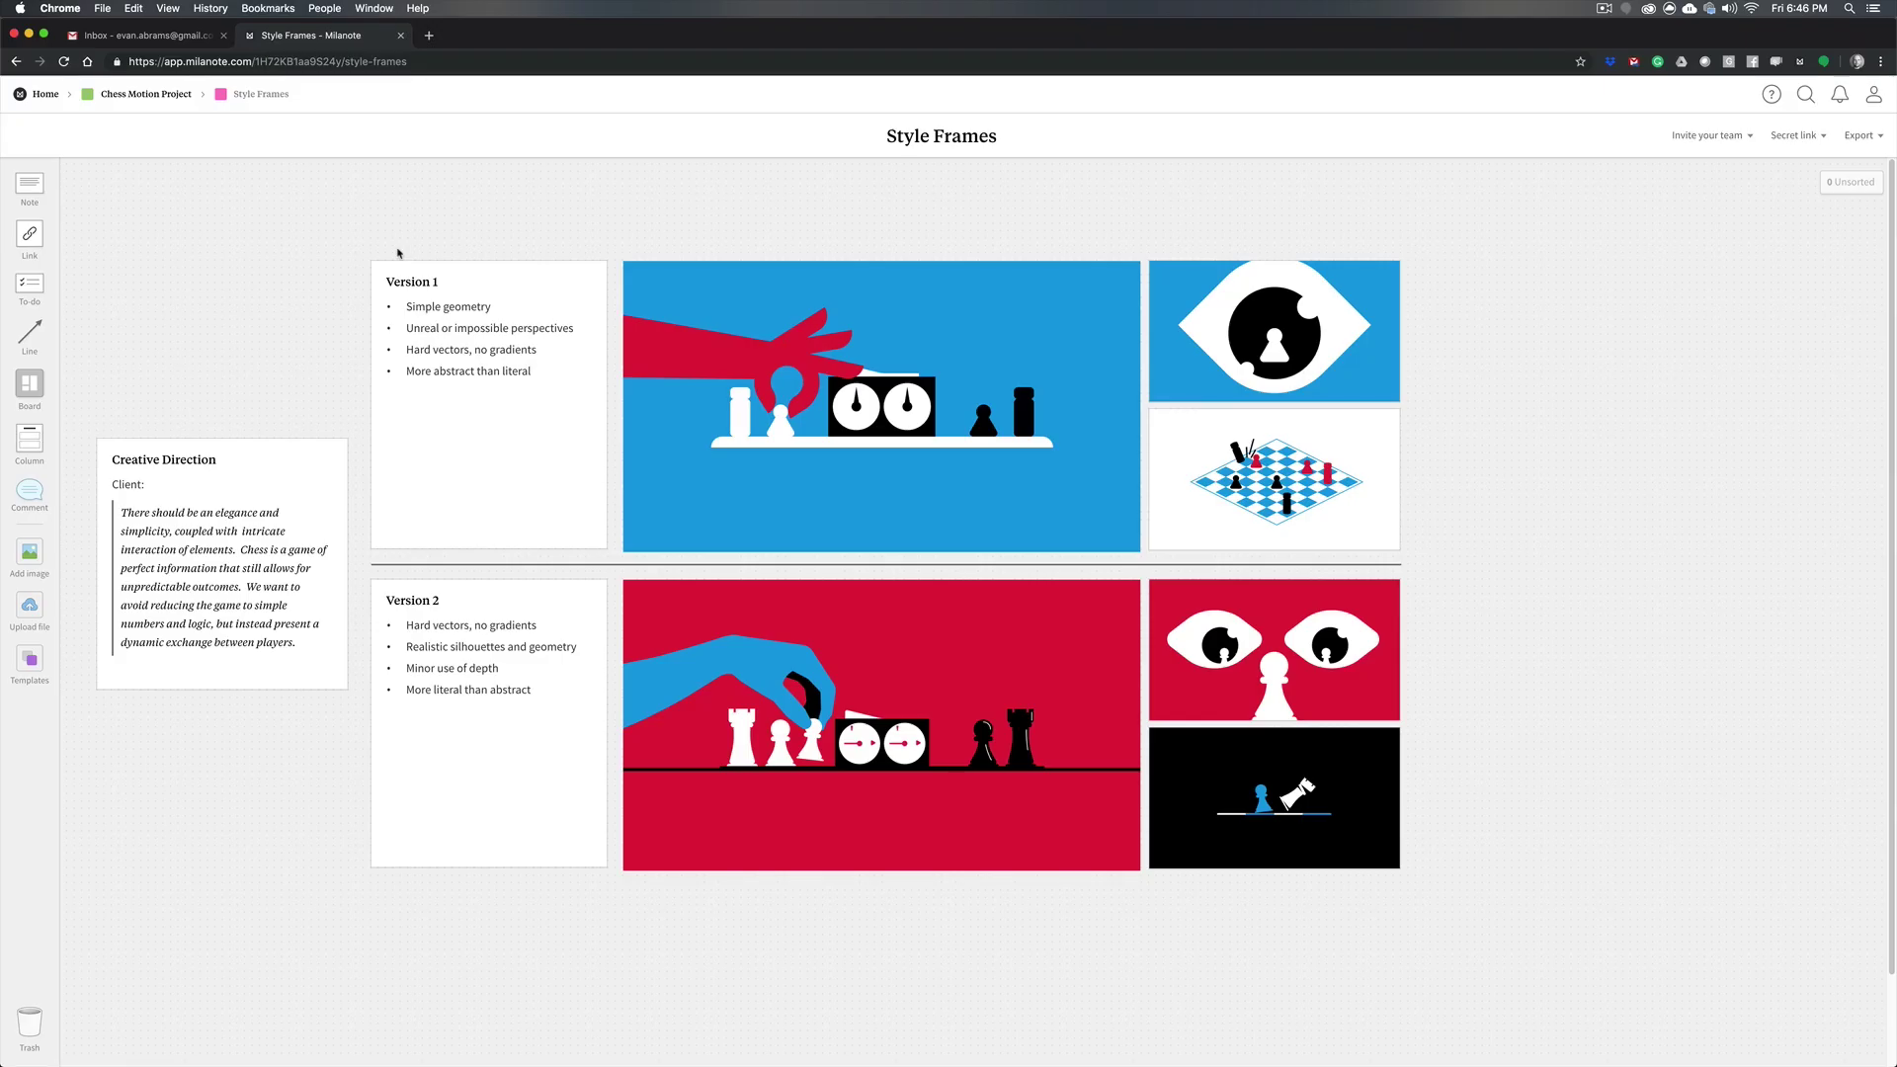
Add a new board named 'Style Frames' to the Chess Motion Project and open it
click(163, 95)
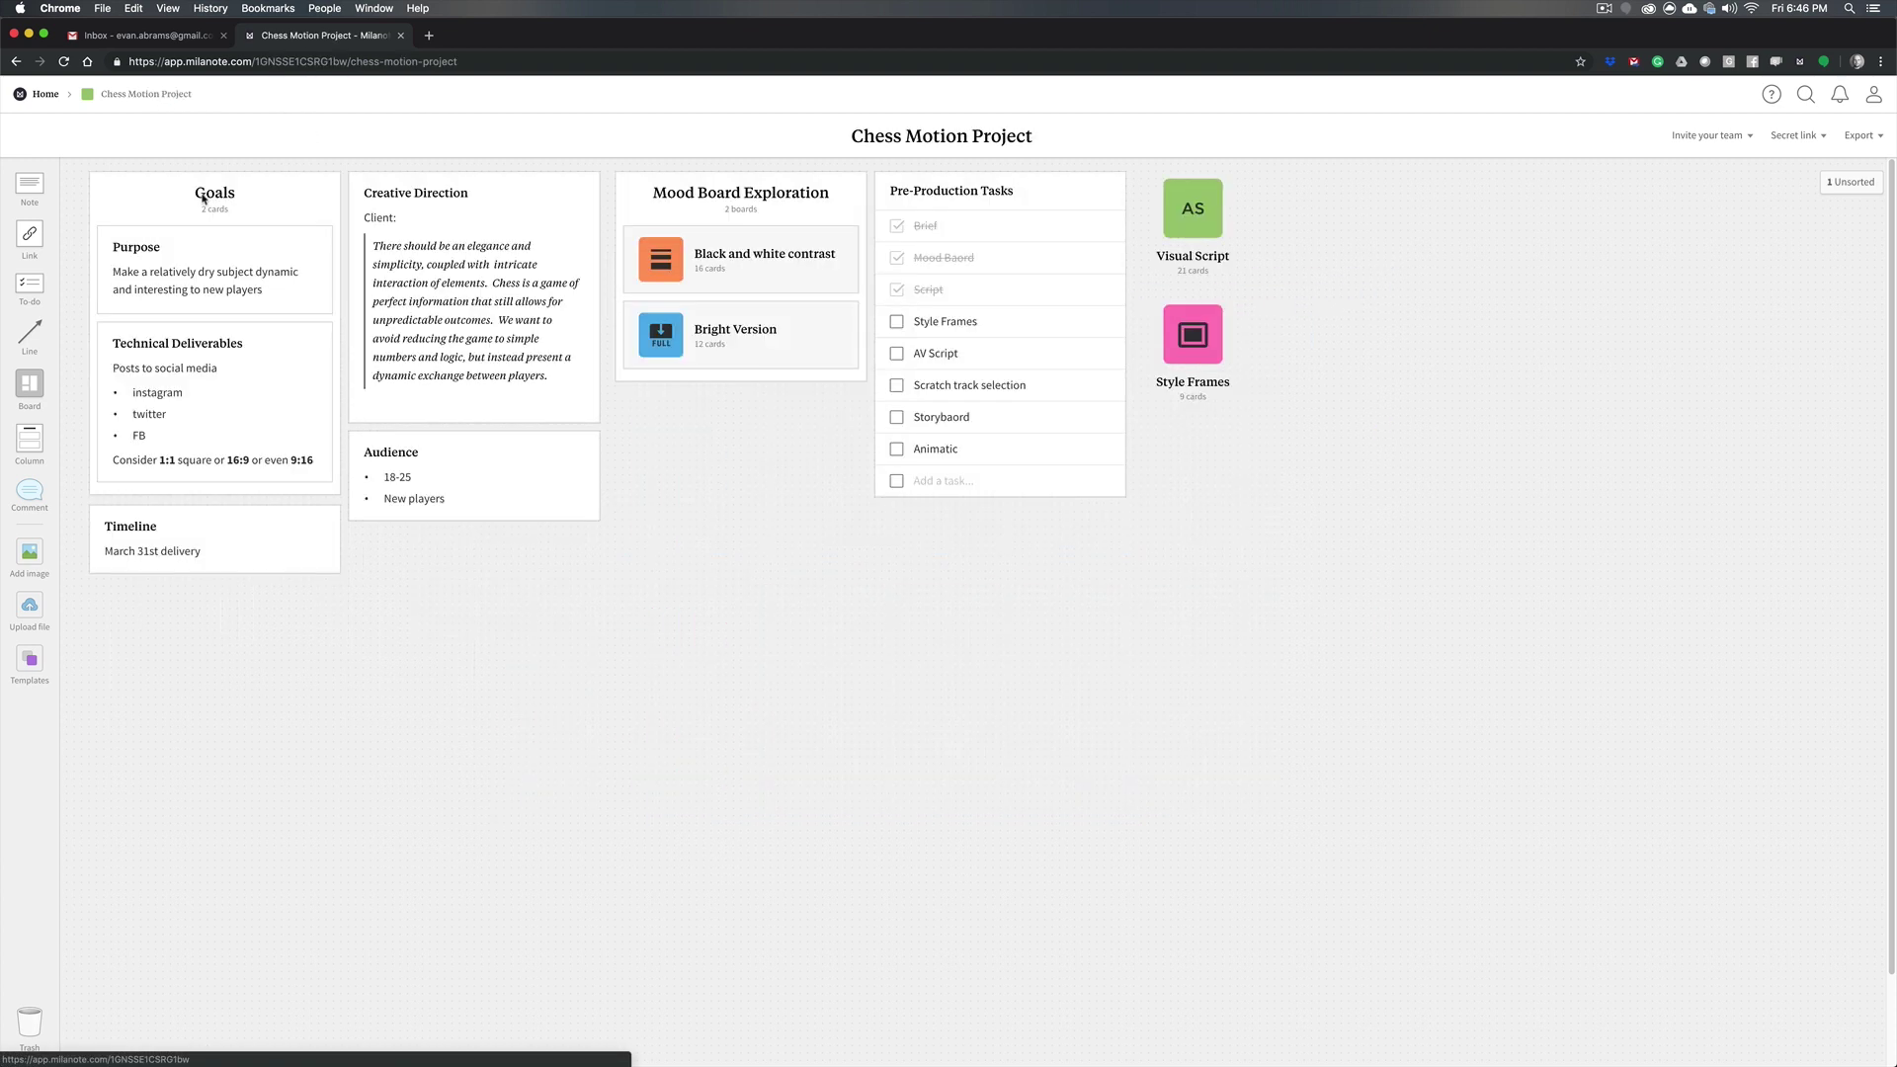
drag(25, 401, 1319, 342)
text(Style Frames)
click(1319, 344)
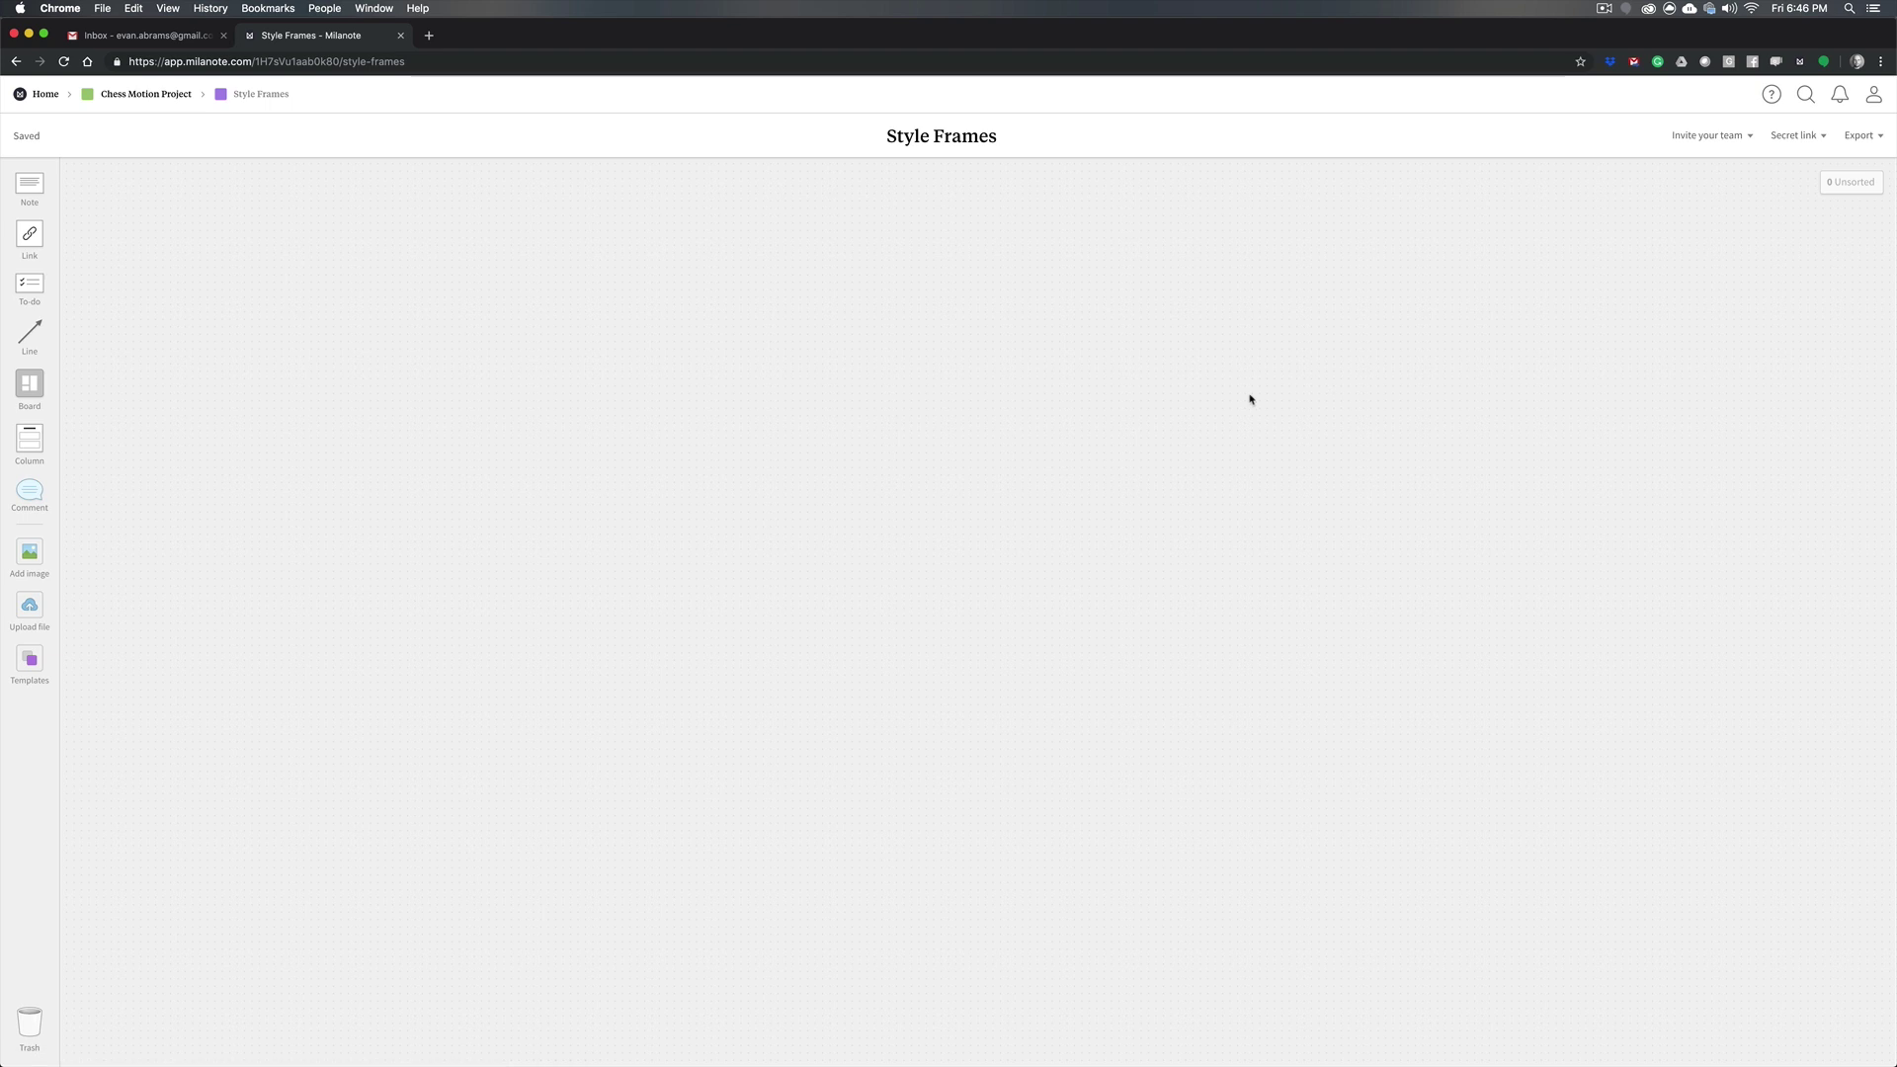
Drag the six exported Artboard PNGs from Finder onto the board, pulling the red images out of the pile
key(super+Tab)
key(super+Tab)
key(super+Tab)
key(super+Tab)
key(super+Tab)
key(super+Tab)
key(super+Tab)
key(super+Tab)
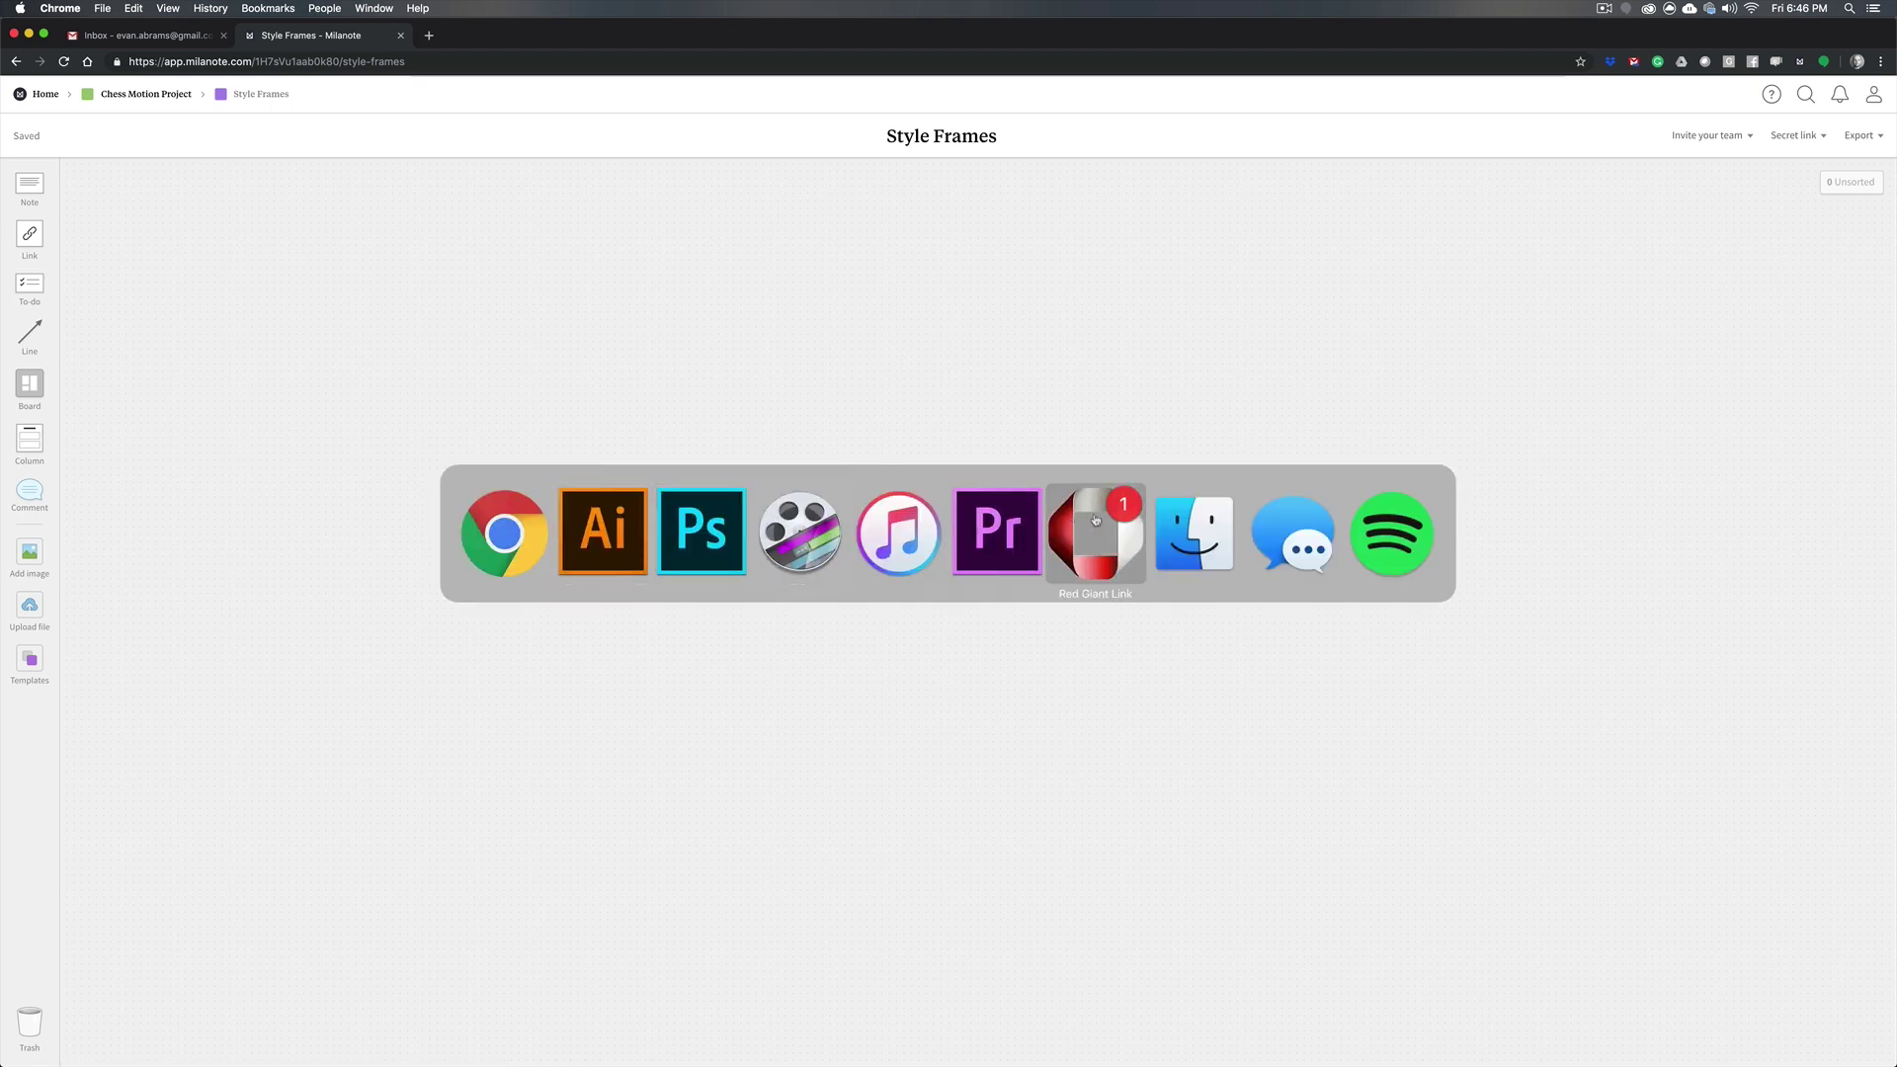
click(973, 460)
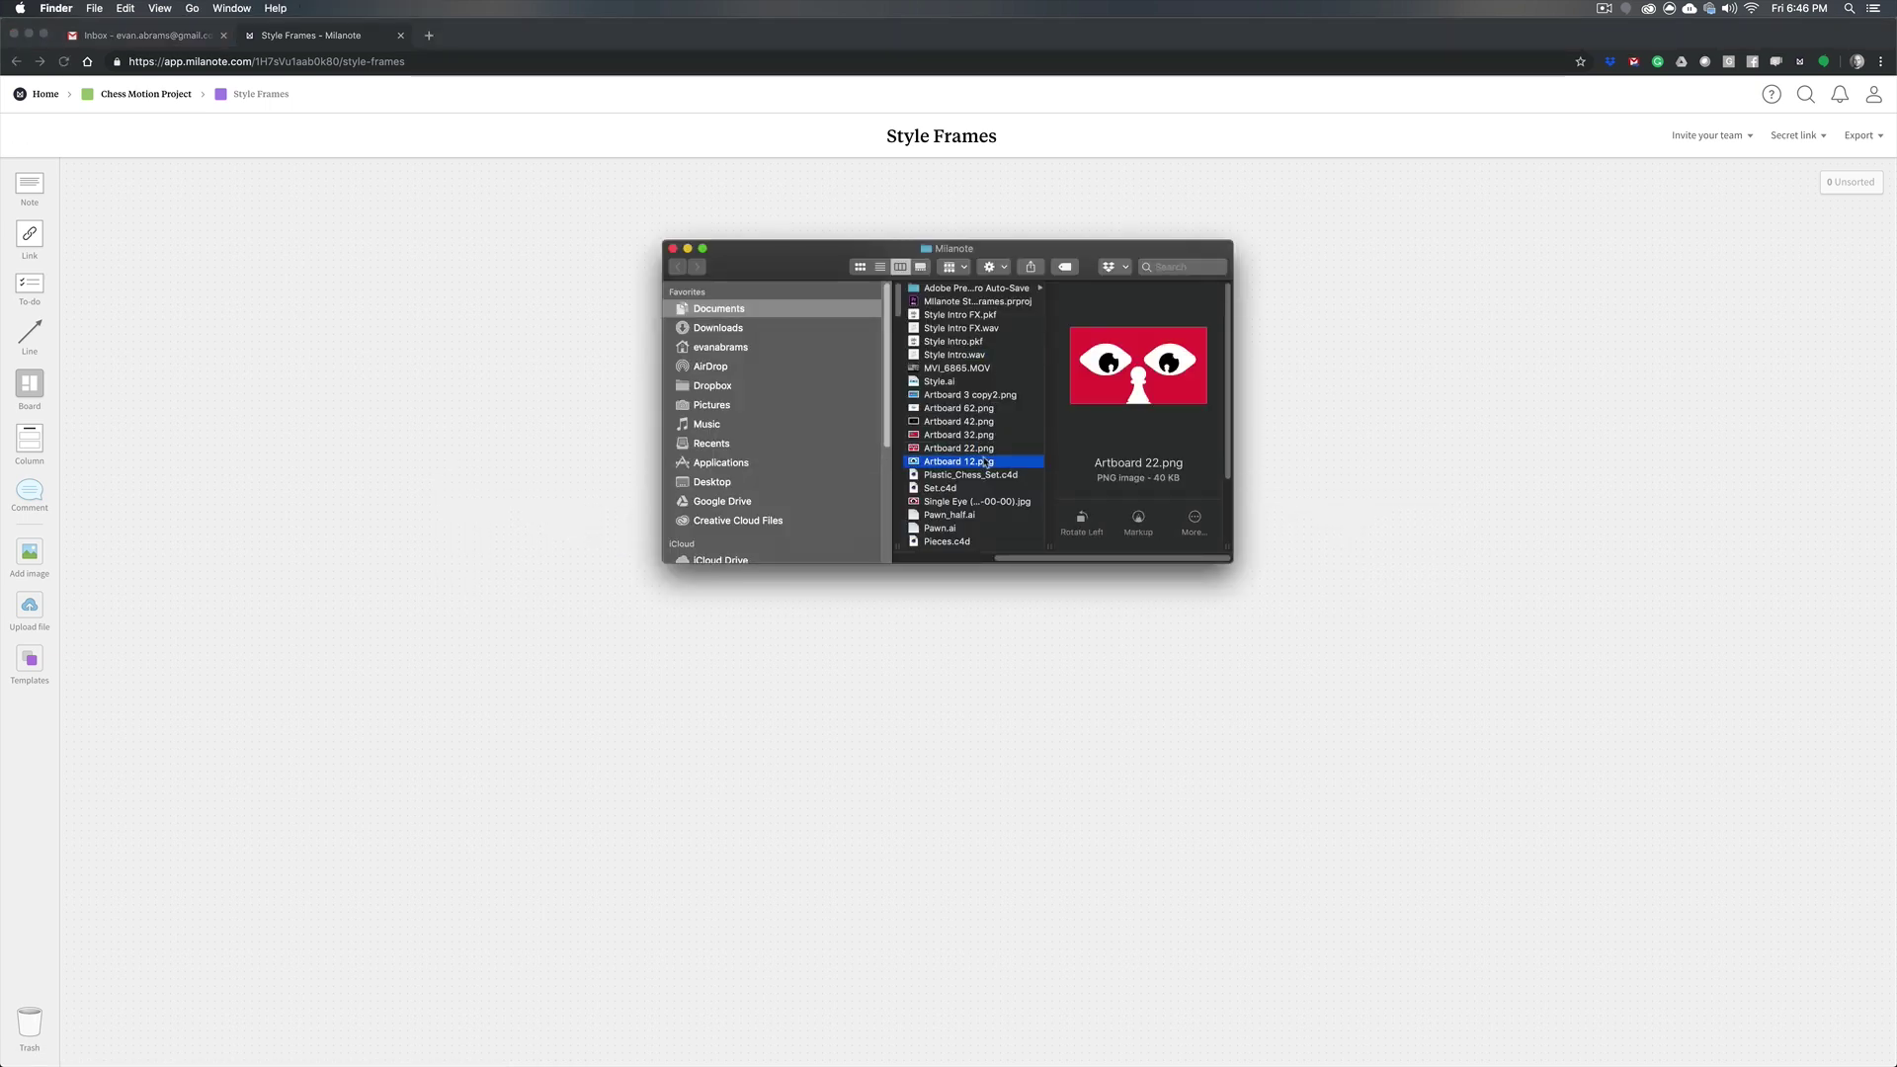
shift+click(975, 394)
drag(975, 394, 682, 369)
drag(790, 600, 1024, 565)
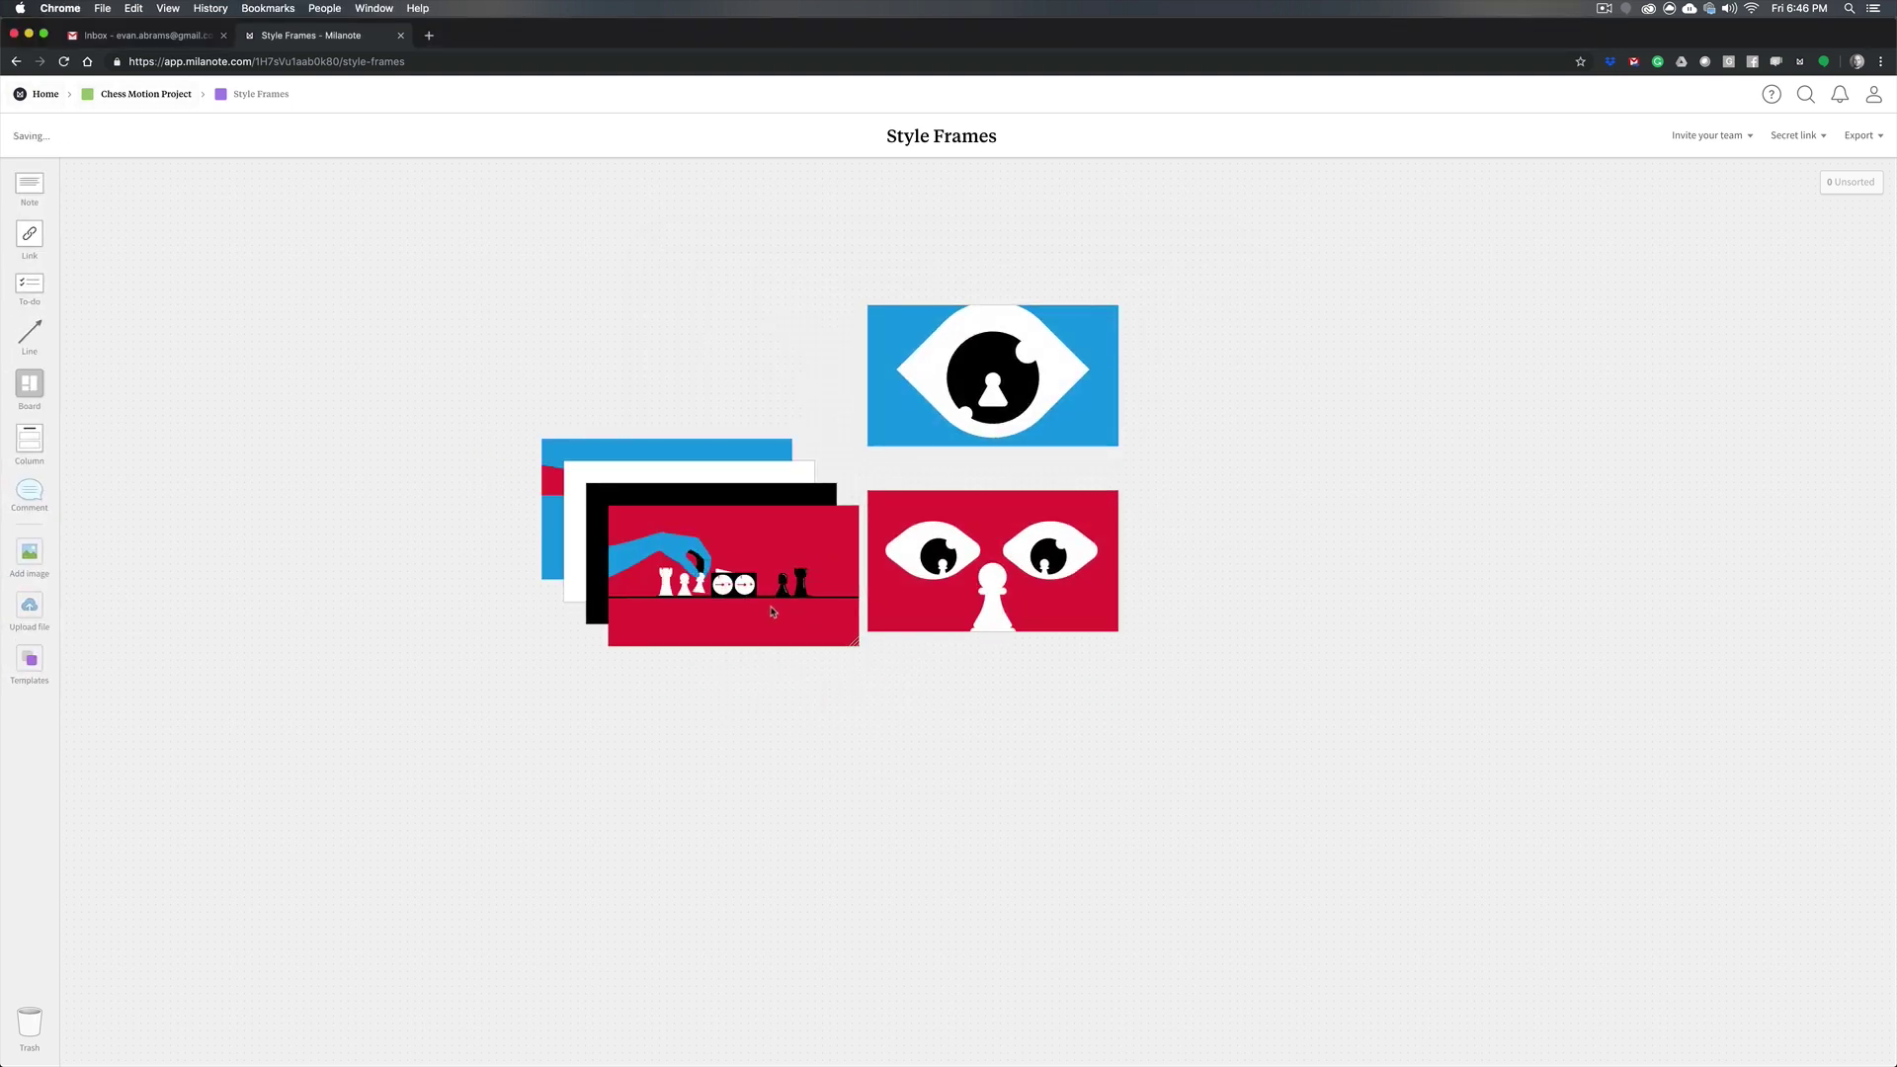
drag(774, 605, 691, 626)
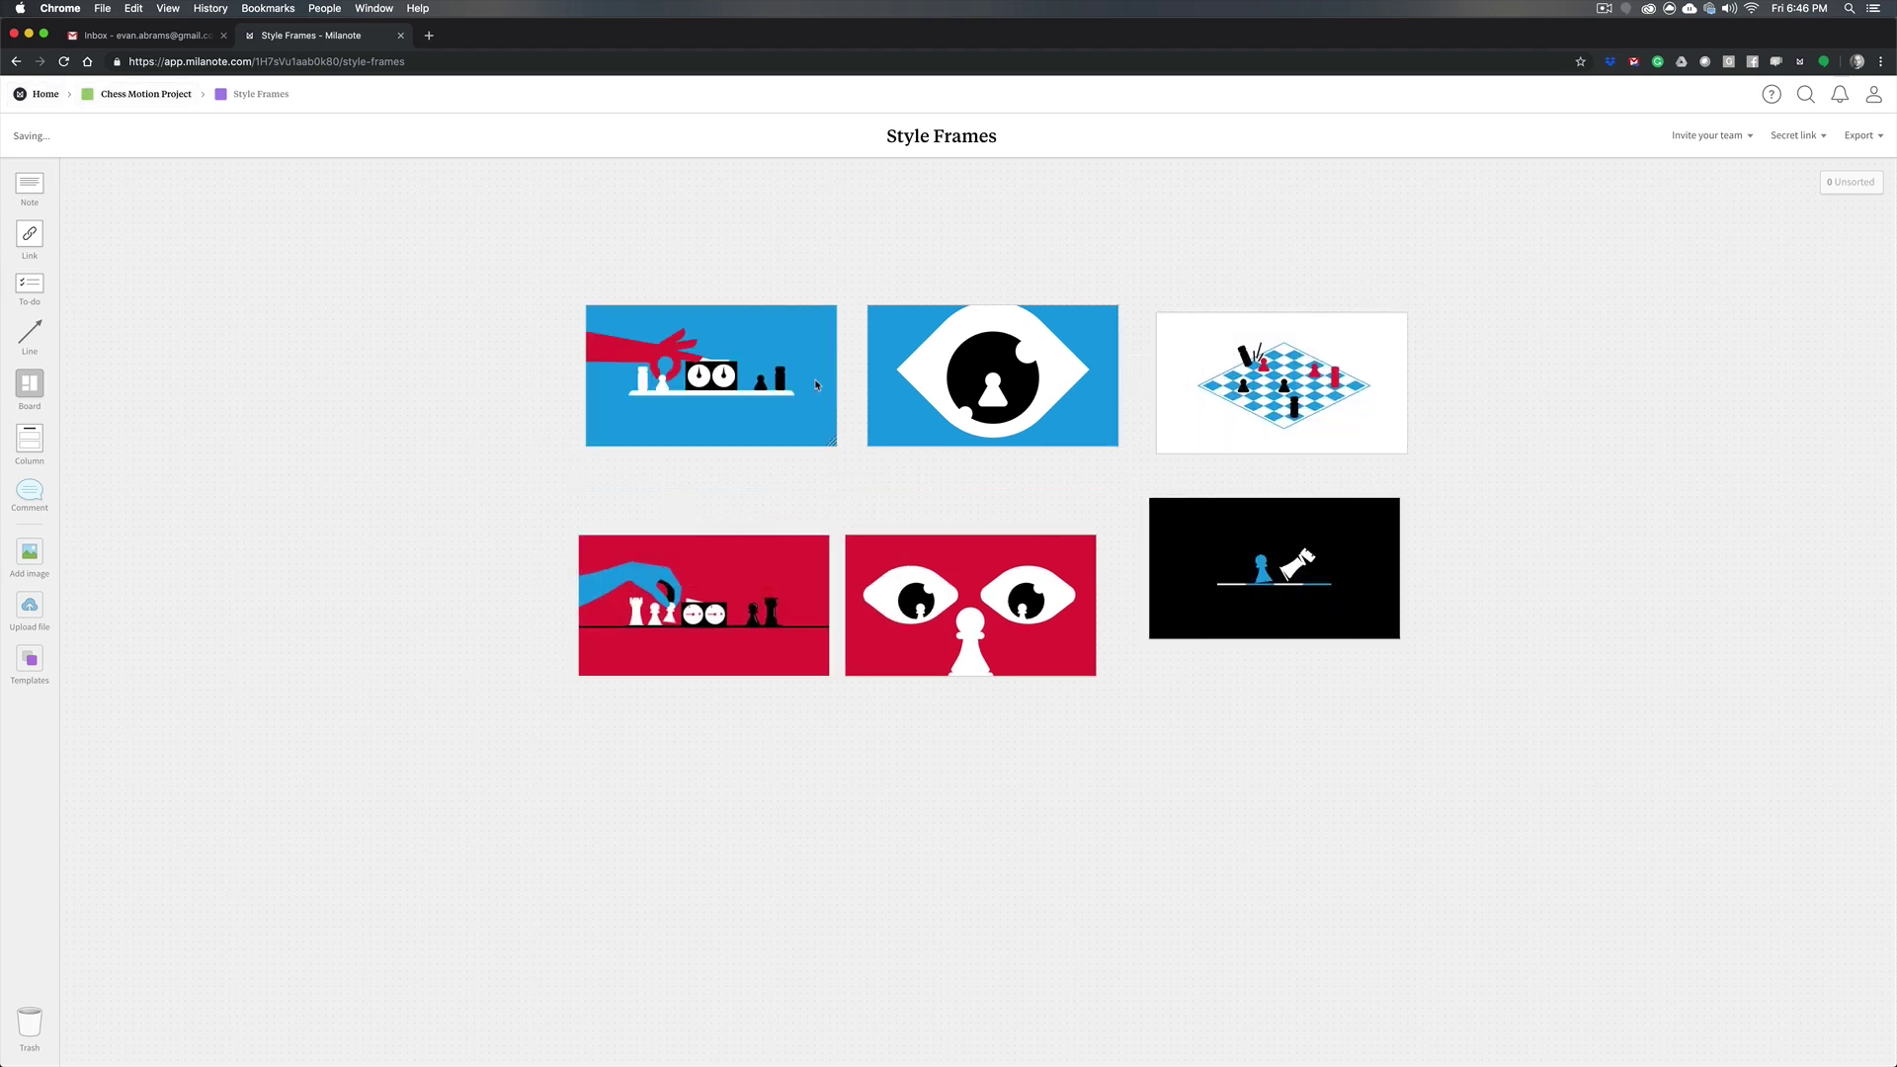
Move the blue chess frame top-left and enlarge it and the red chess frame to matching size
drag(828, 440, 859, 494)
drag(756, 589, 585, 551)
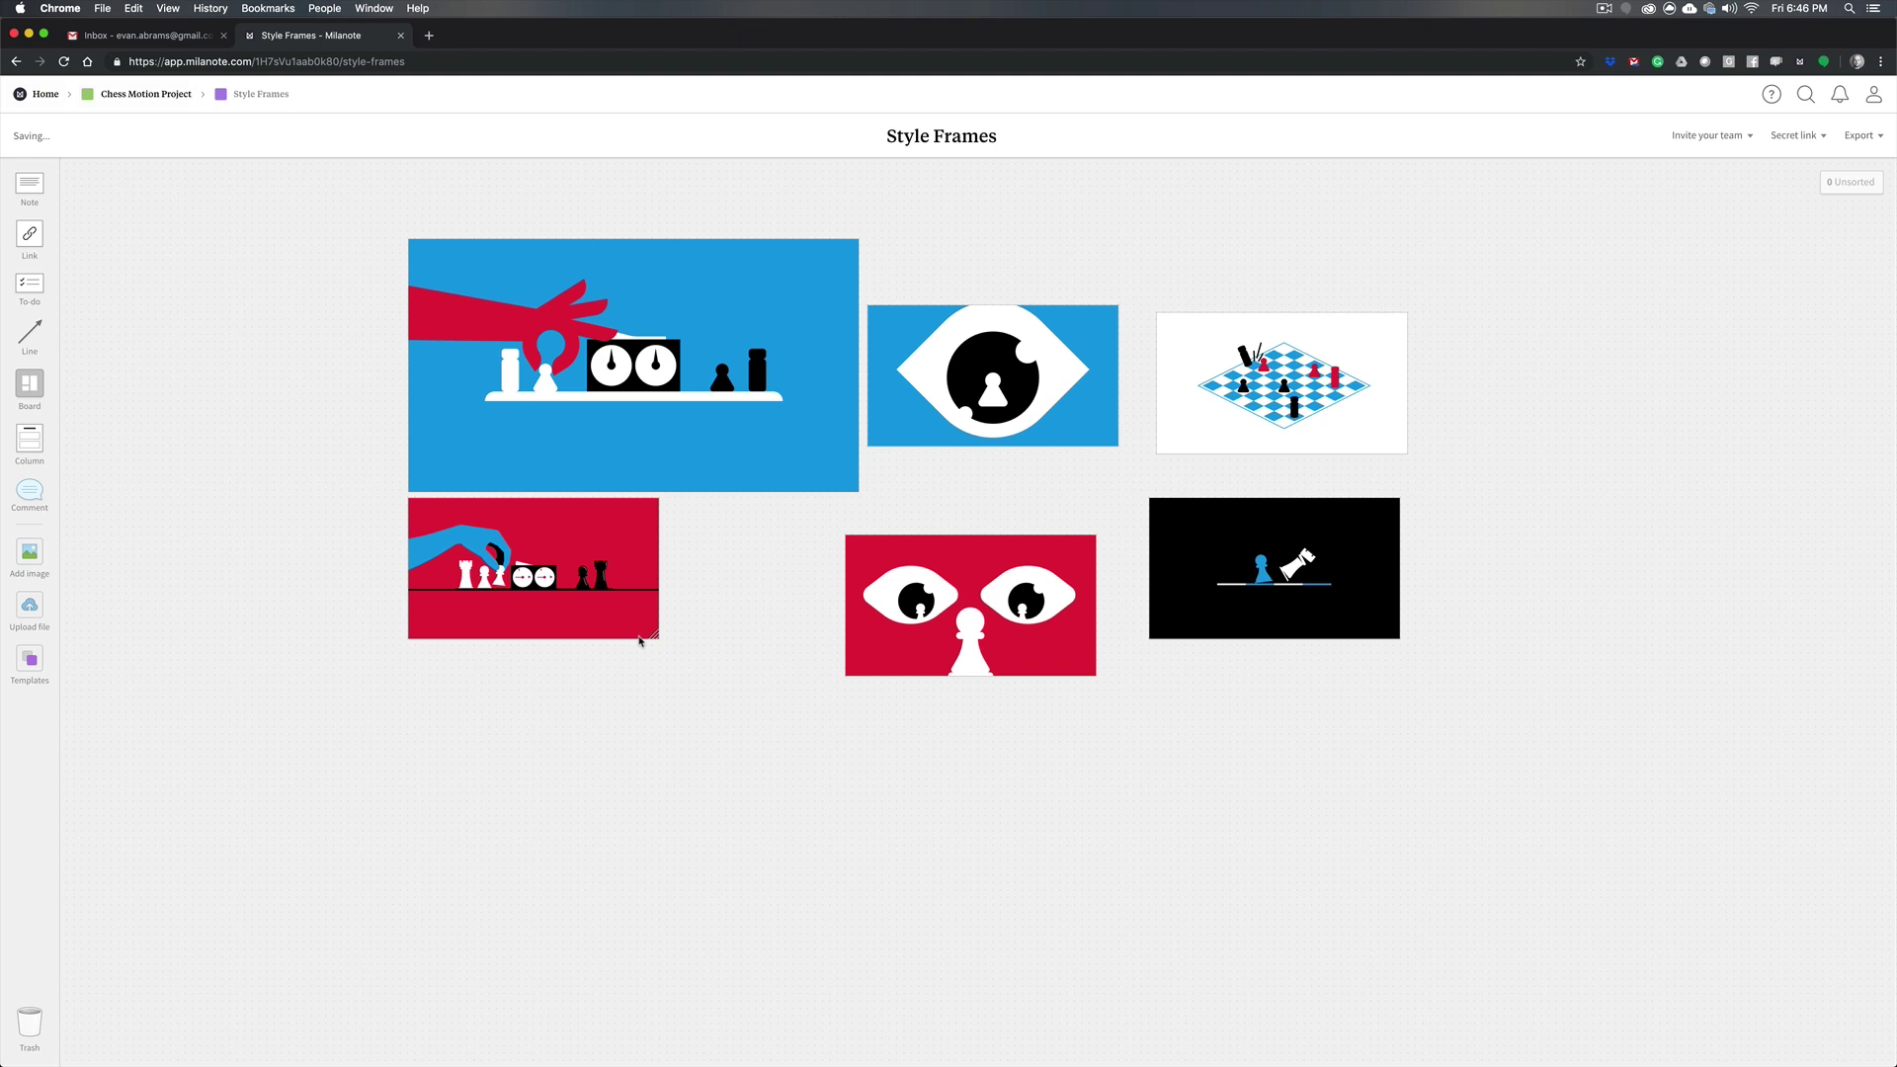
drag(656, 637, 858, 751)
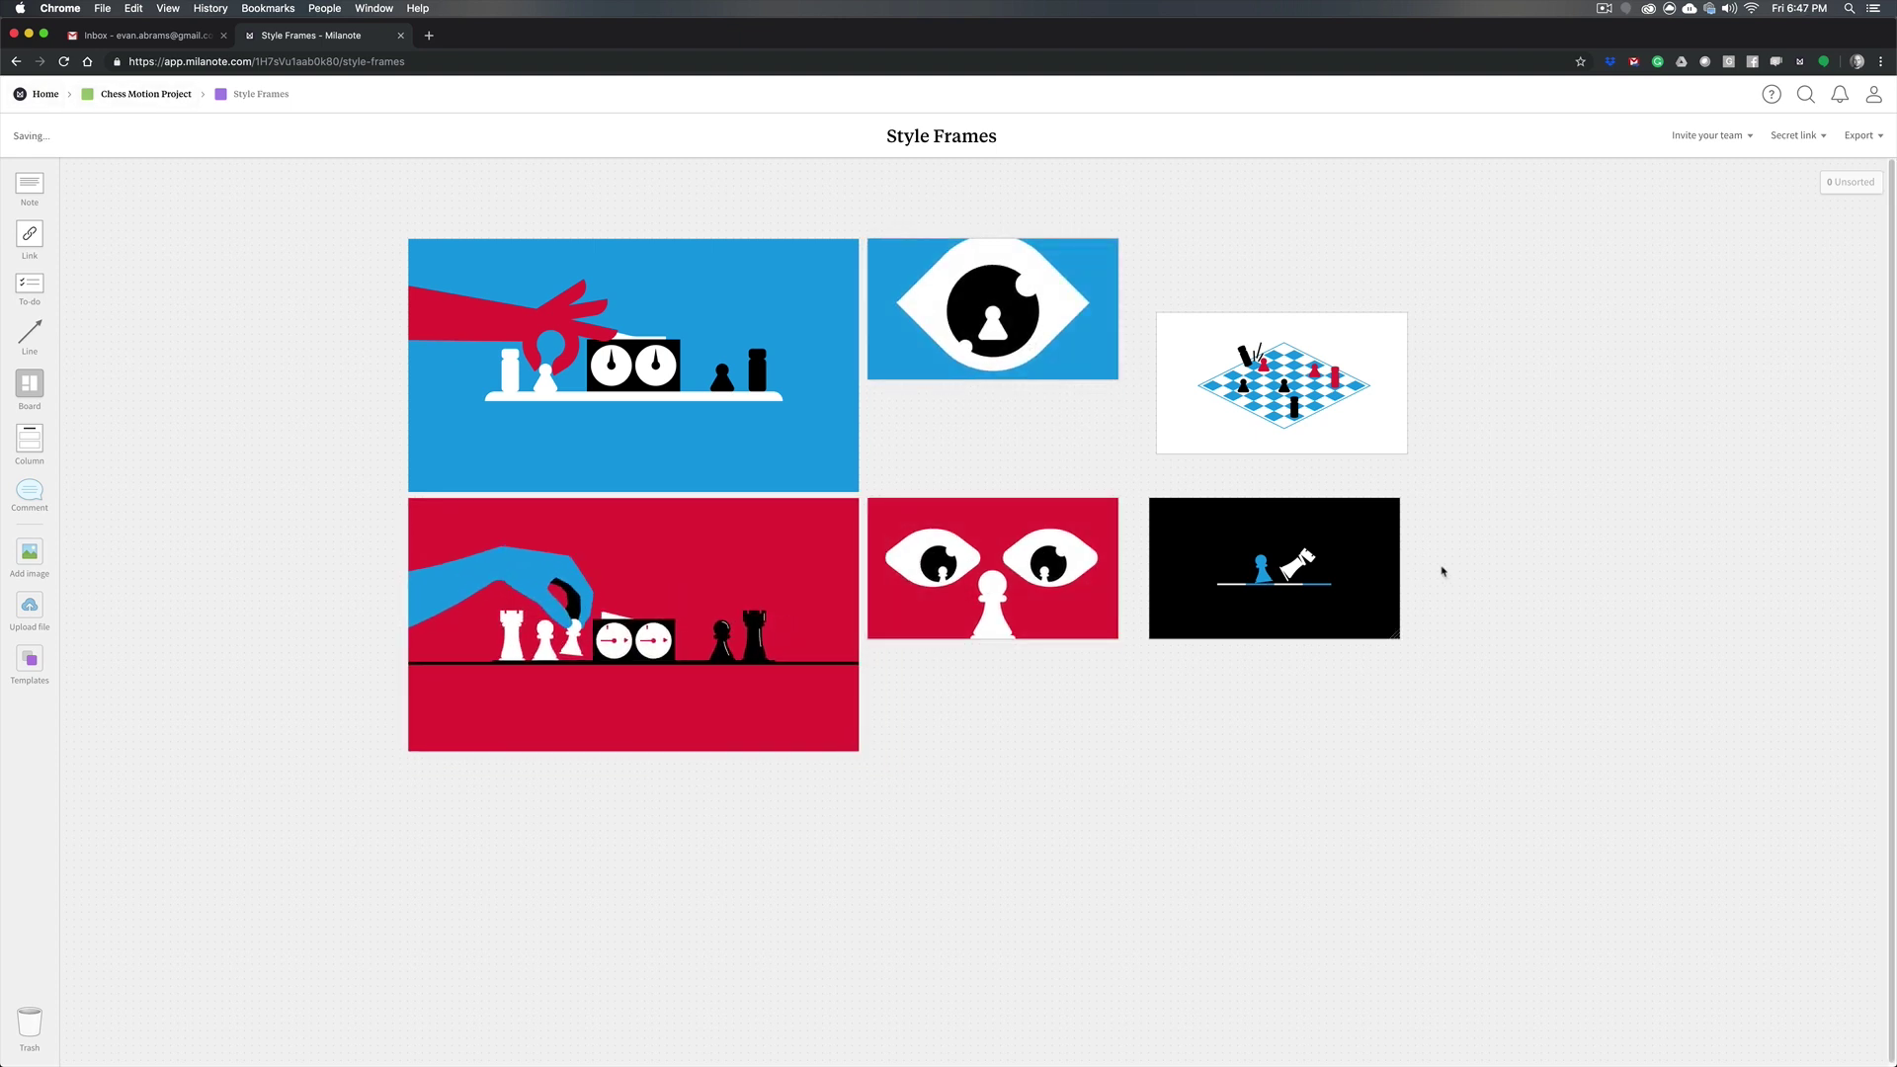
Shift the bottom row down and stack the chessboard and black frame under the eye images
drag(1444, 565, 546, 709)
drag(575, 656, 575, 719)
drag(1281, 383, 994, 465)
drag(1306, 633, 1029, 770)
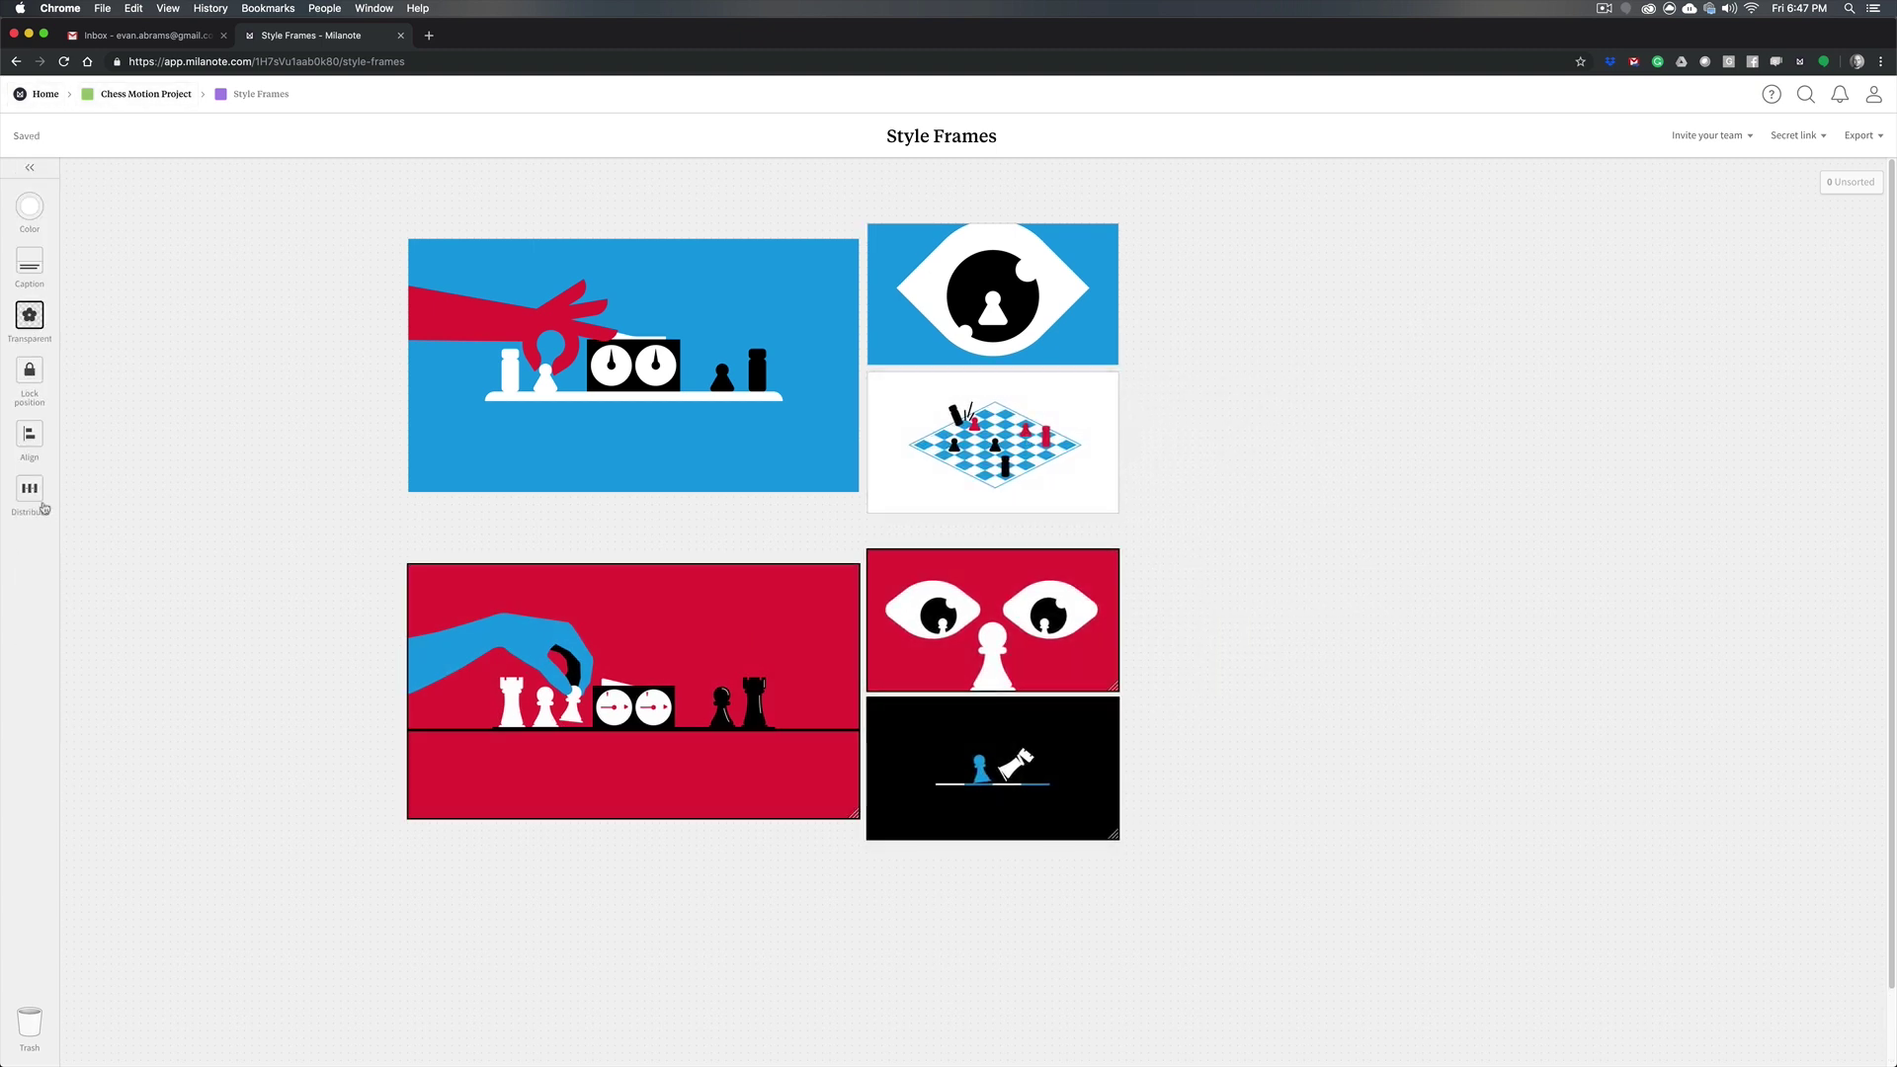
click(198, 588)
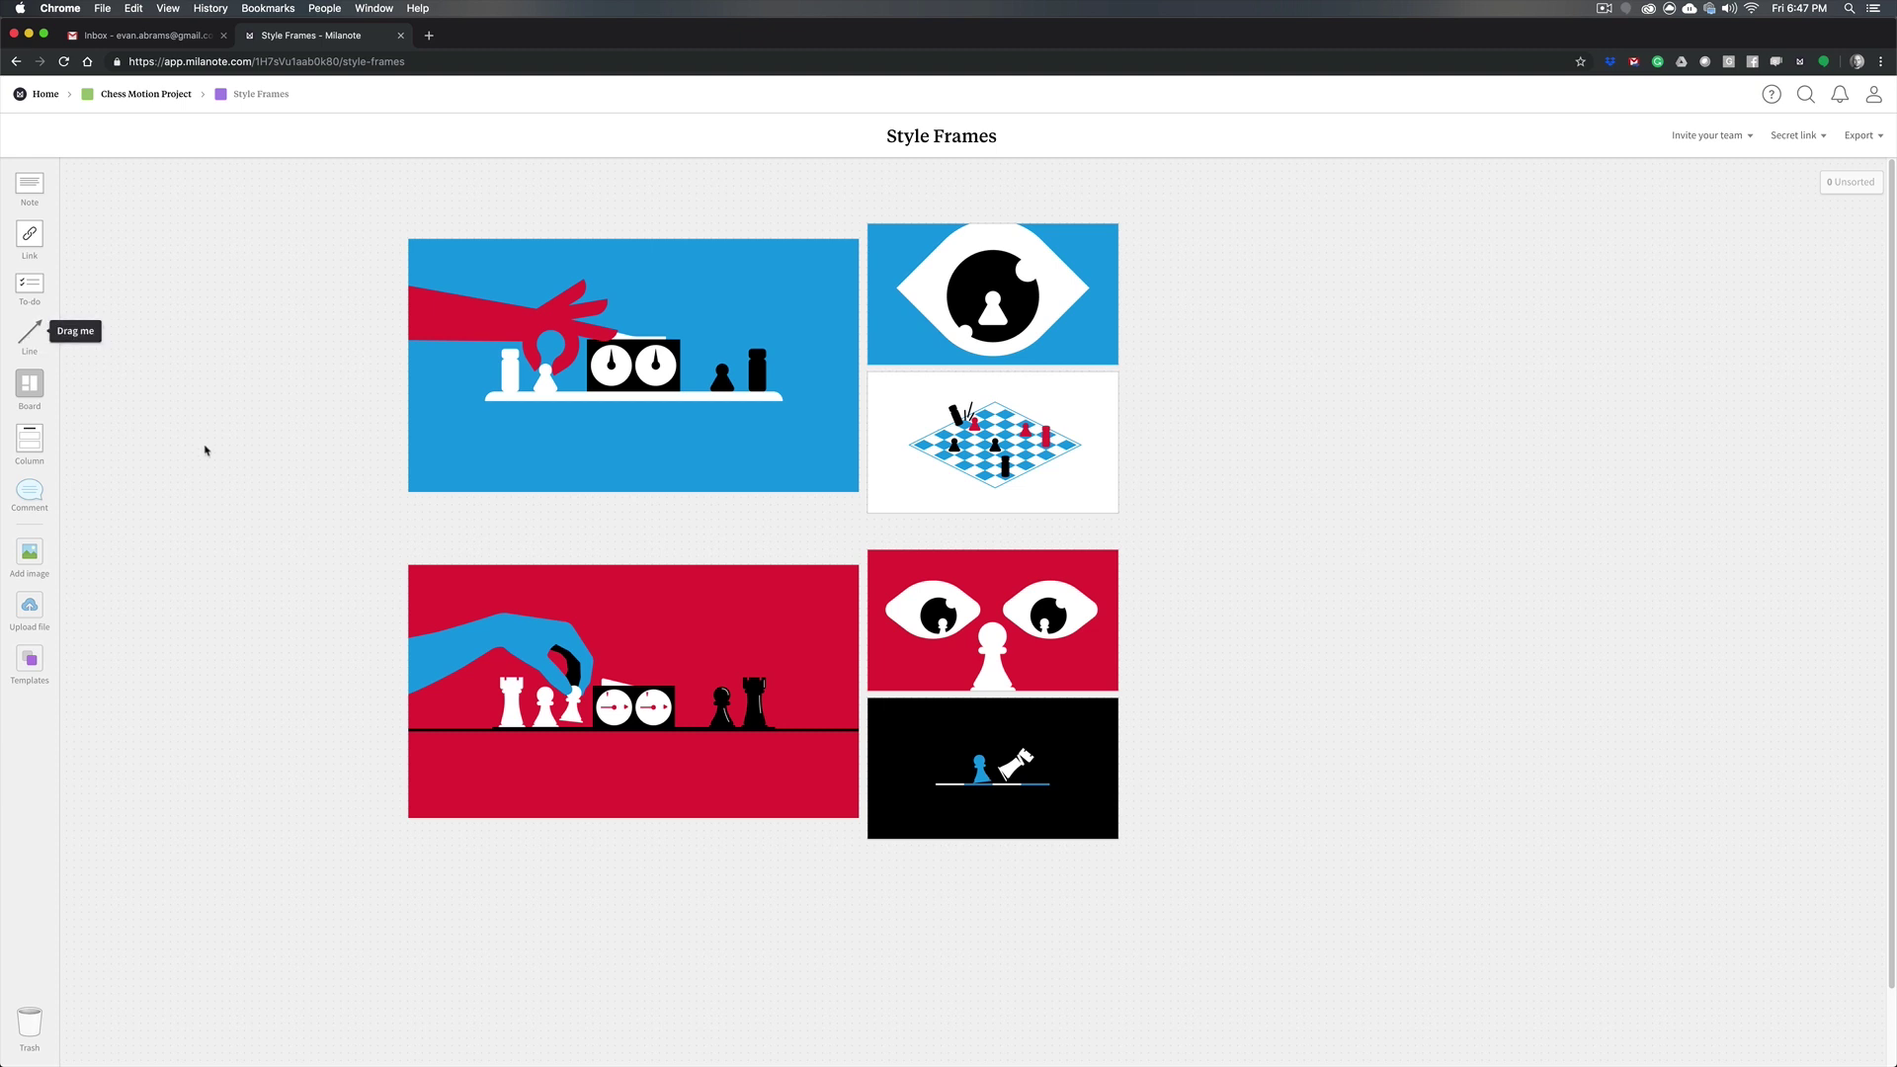
Draw a horizontal divider line between the two rows and place an empty note left of the top row
drag(30, 333, 408, 457)
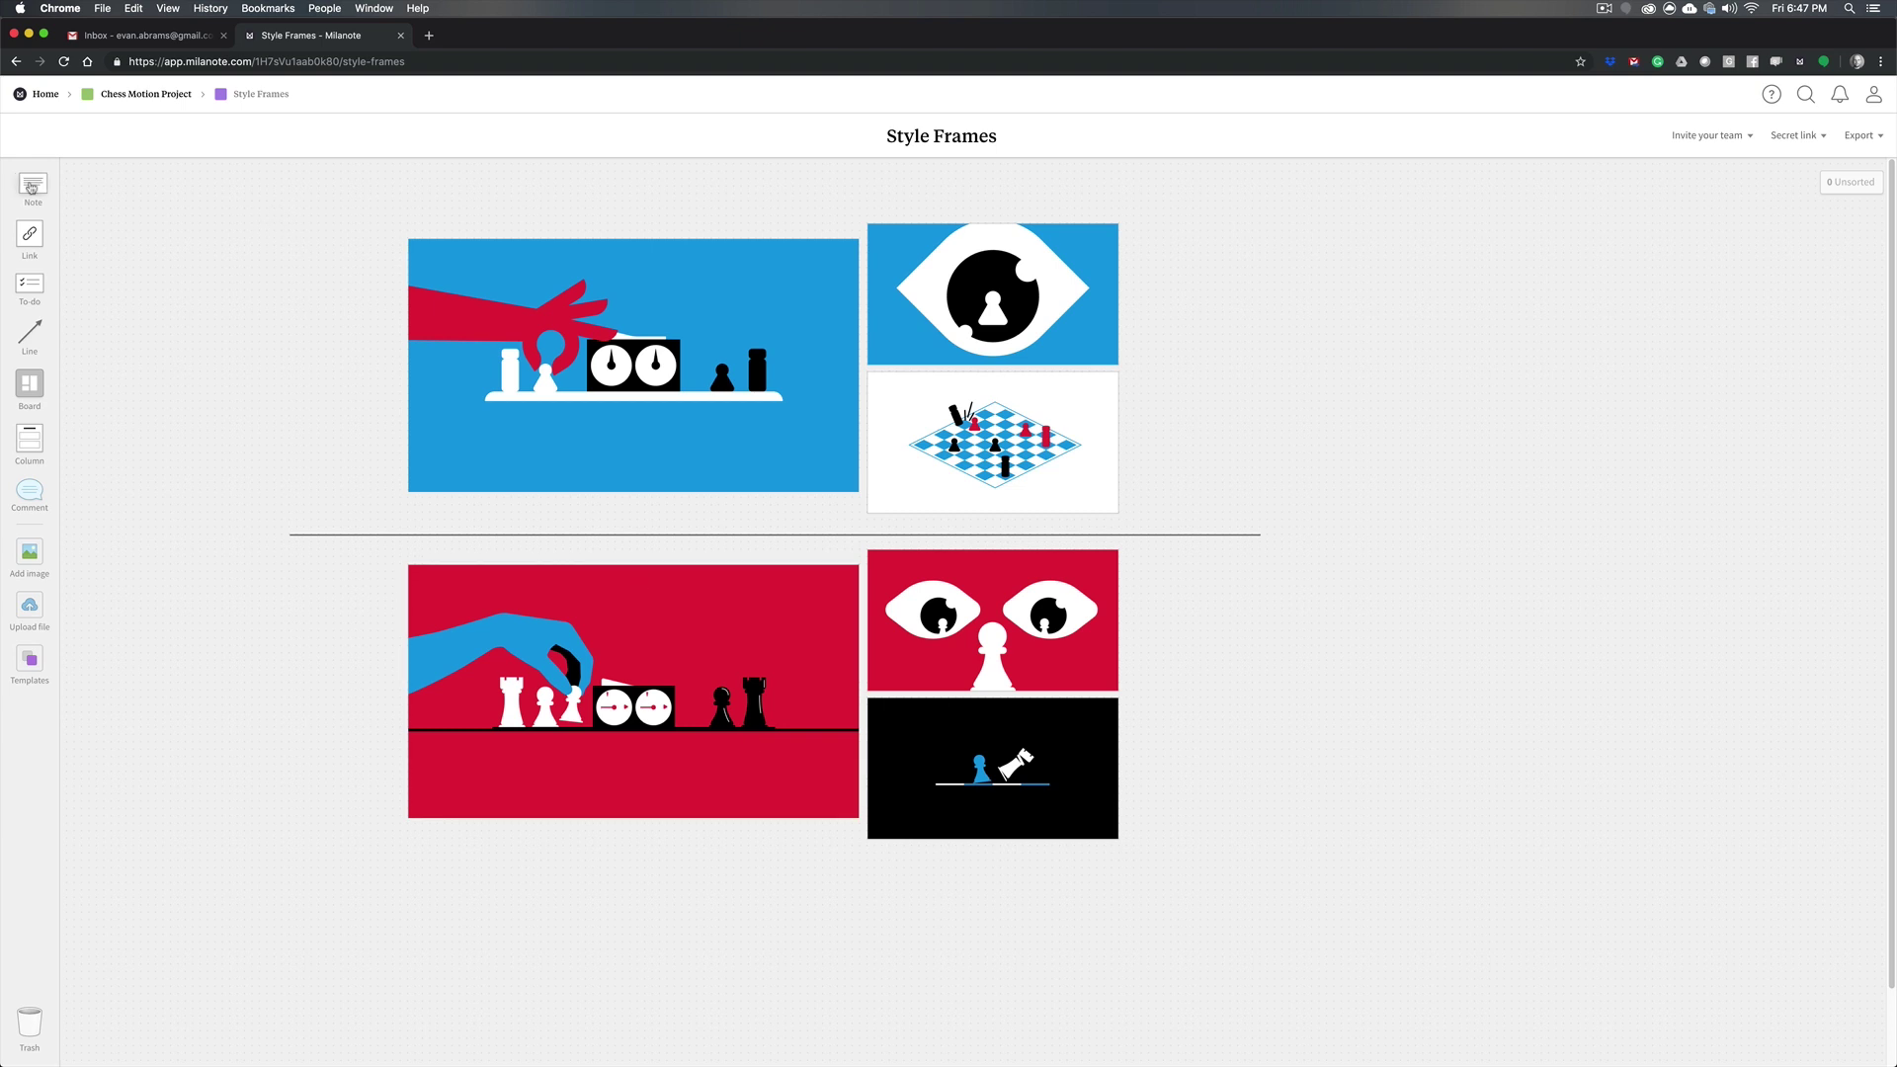
drag(33, 186, 165, 264)
Write 'Style 1' in the note with bullets Simple, Geometric and Abstract
text(Style 1)
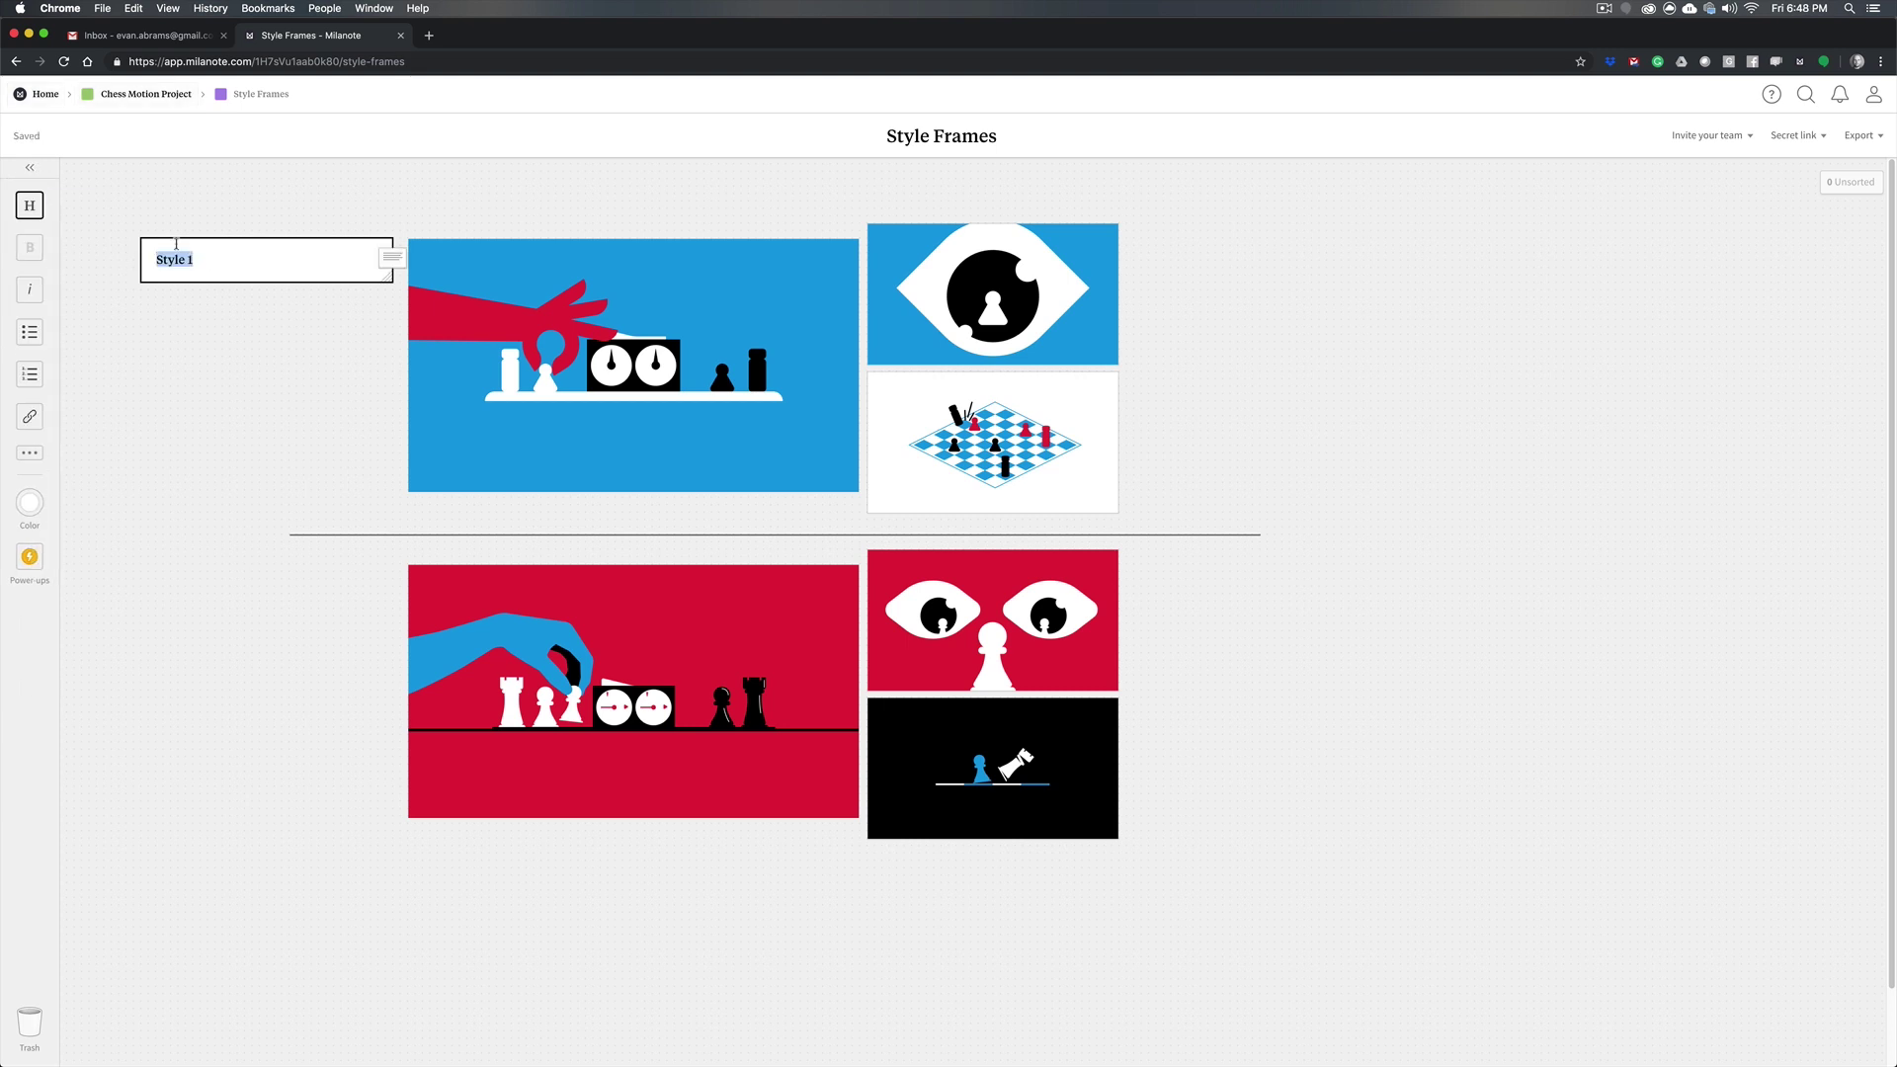
key(Return)
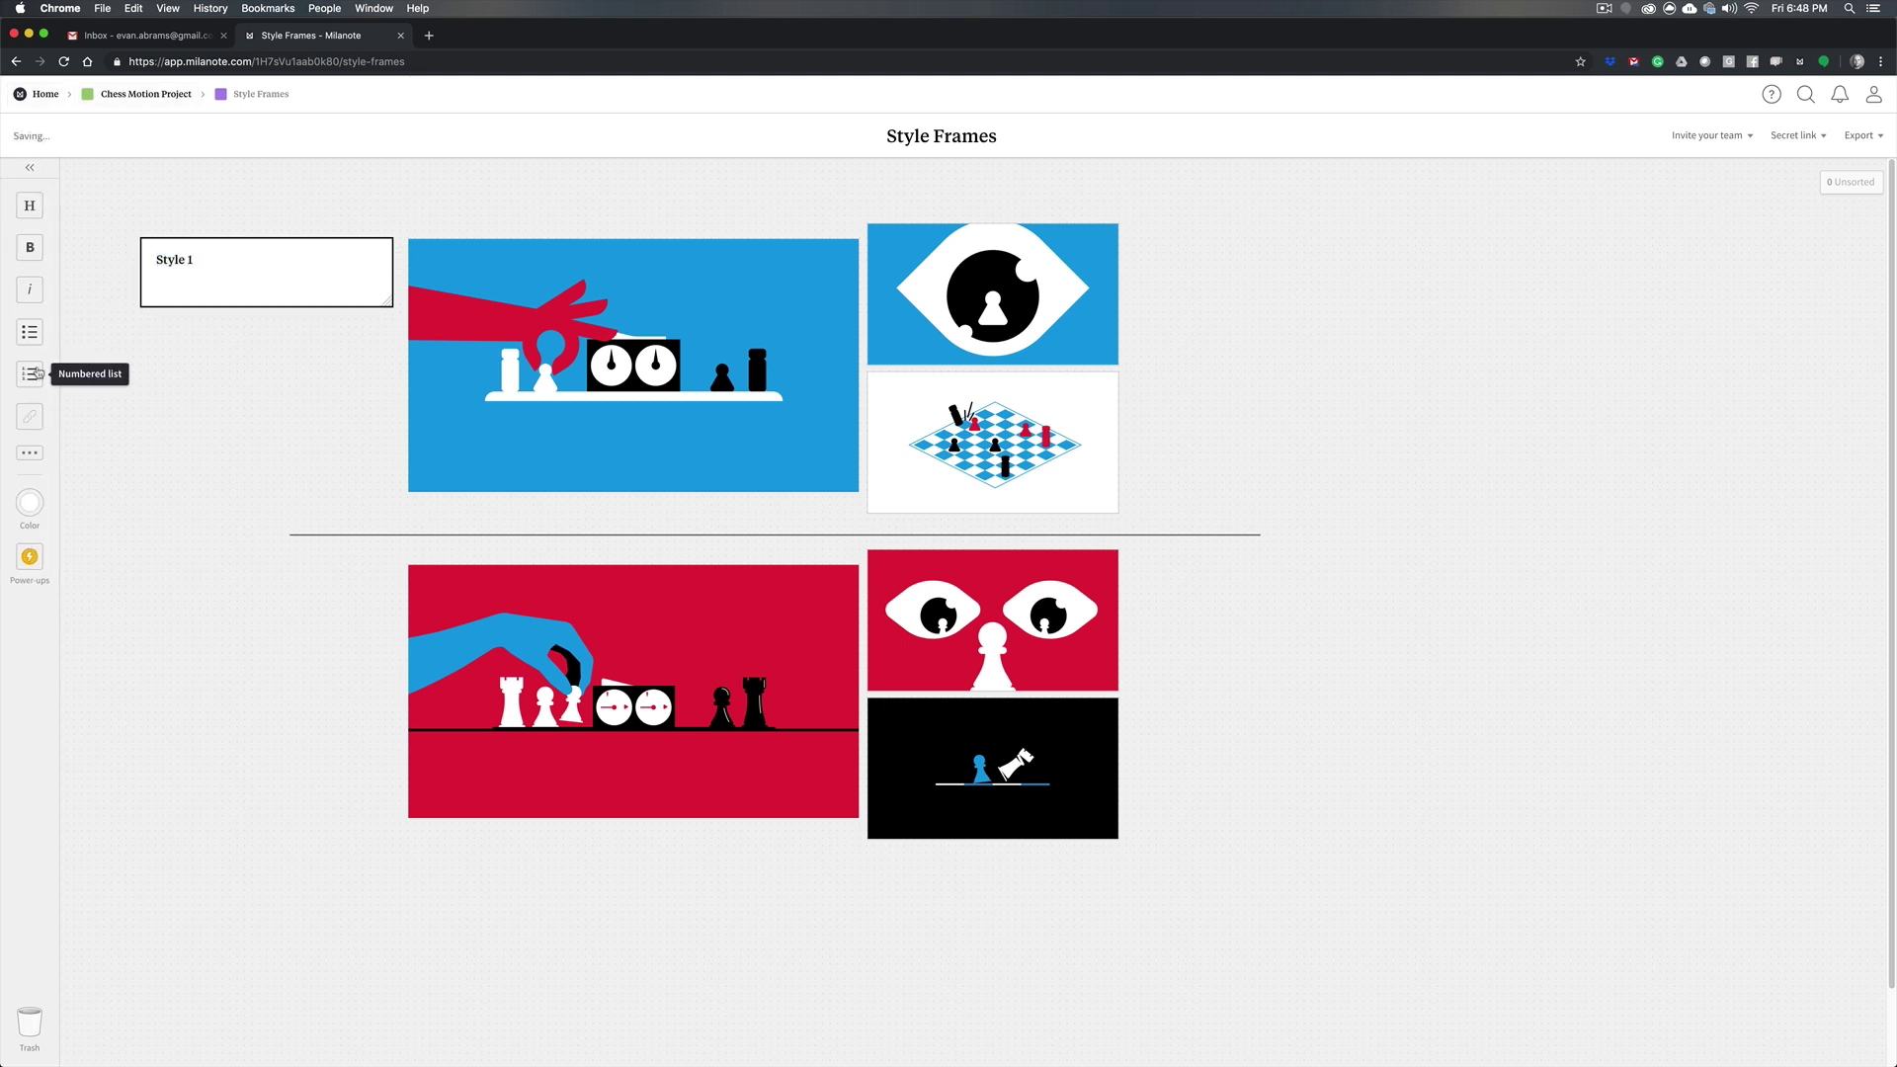
click(35, 338)
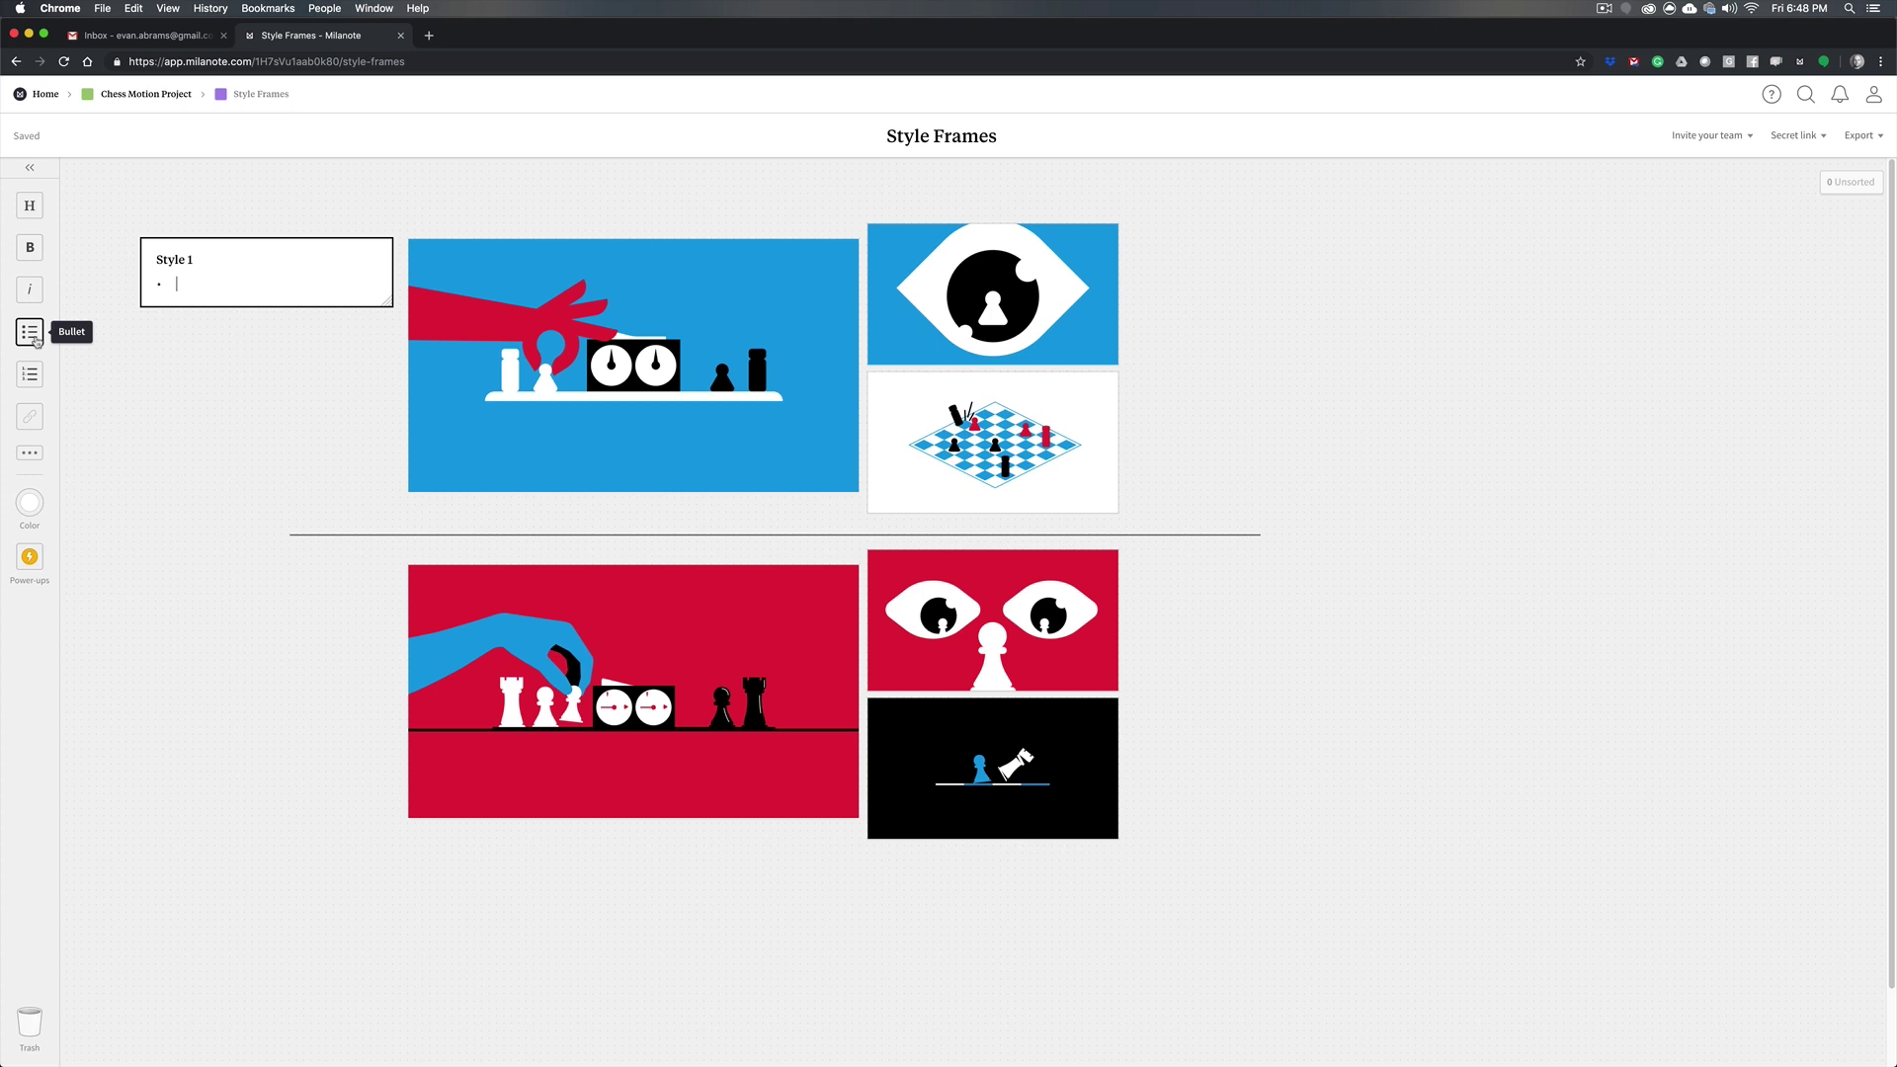
text(Simple)
key(Return)
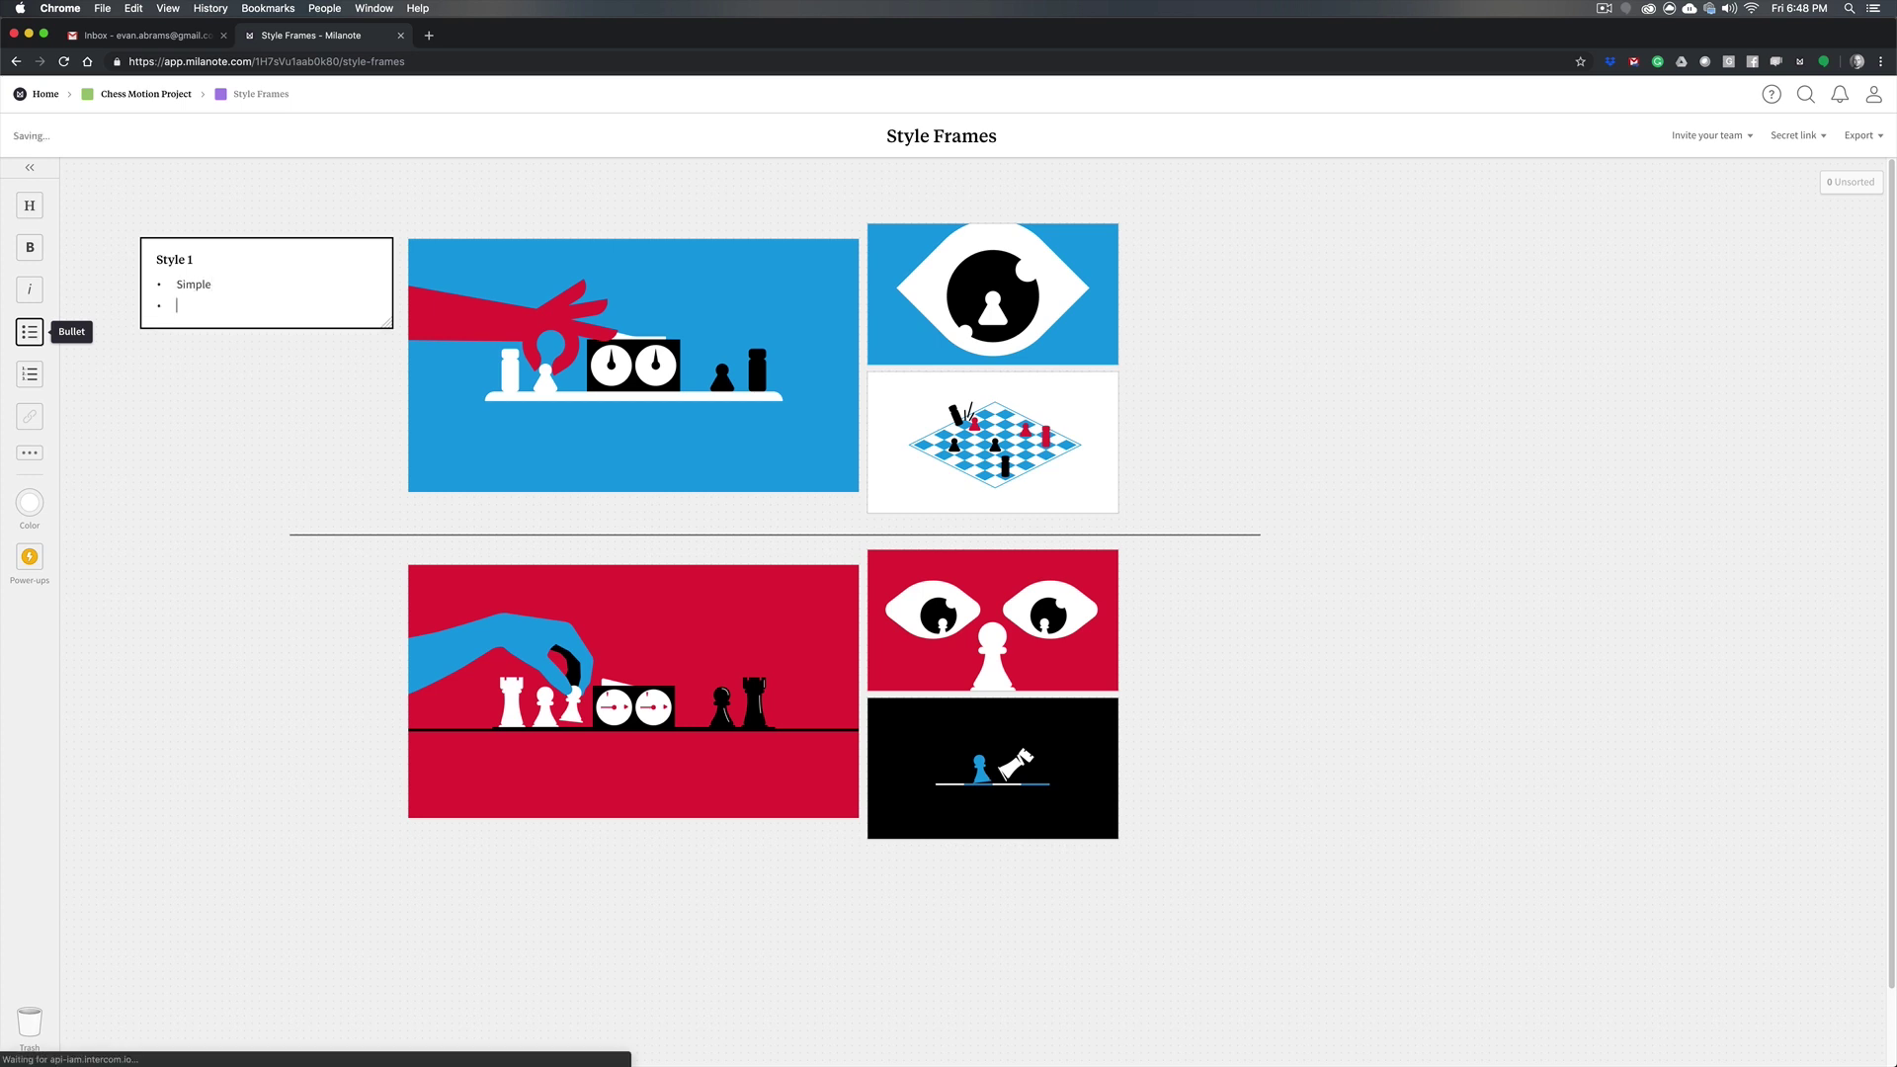
text(Fe)
key(BackSpace)
key(BackSpace)
text(Geometric)
key(Return)
text(Abstract)
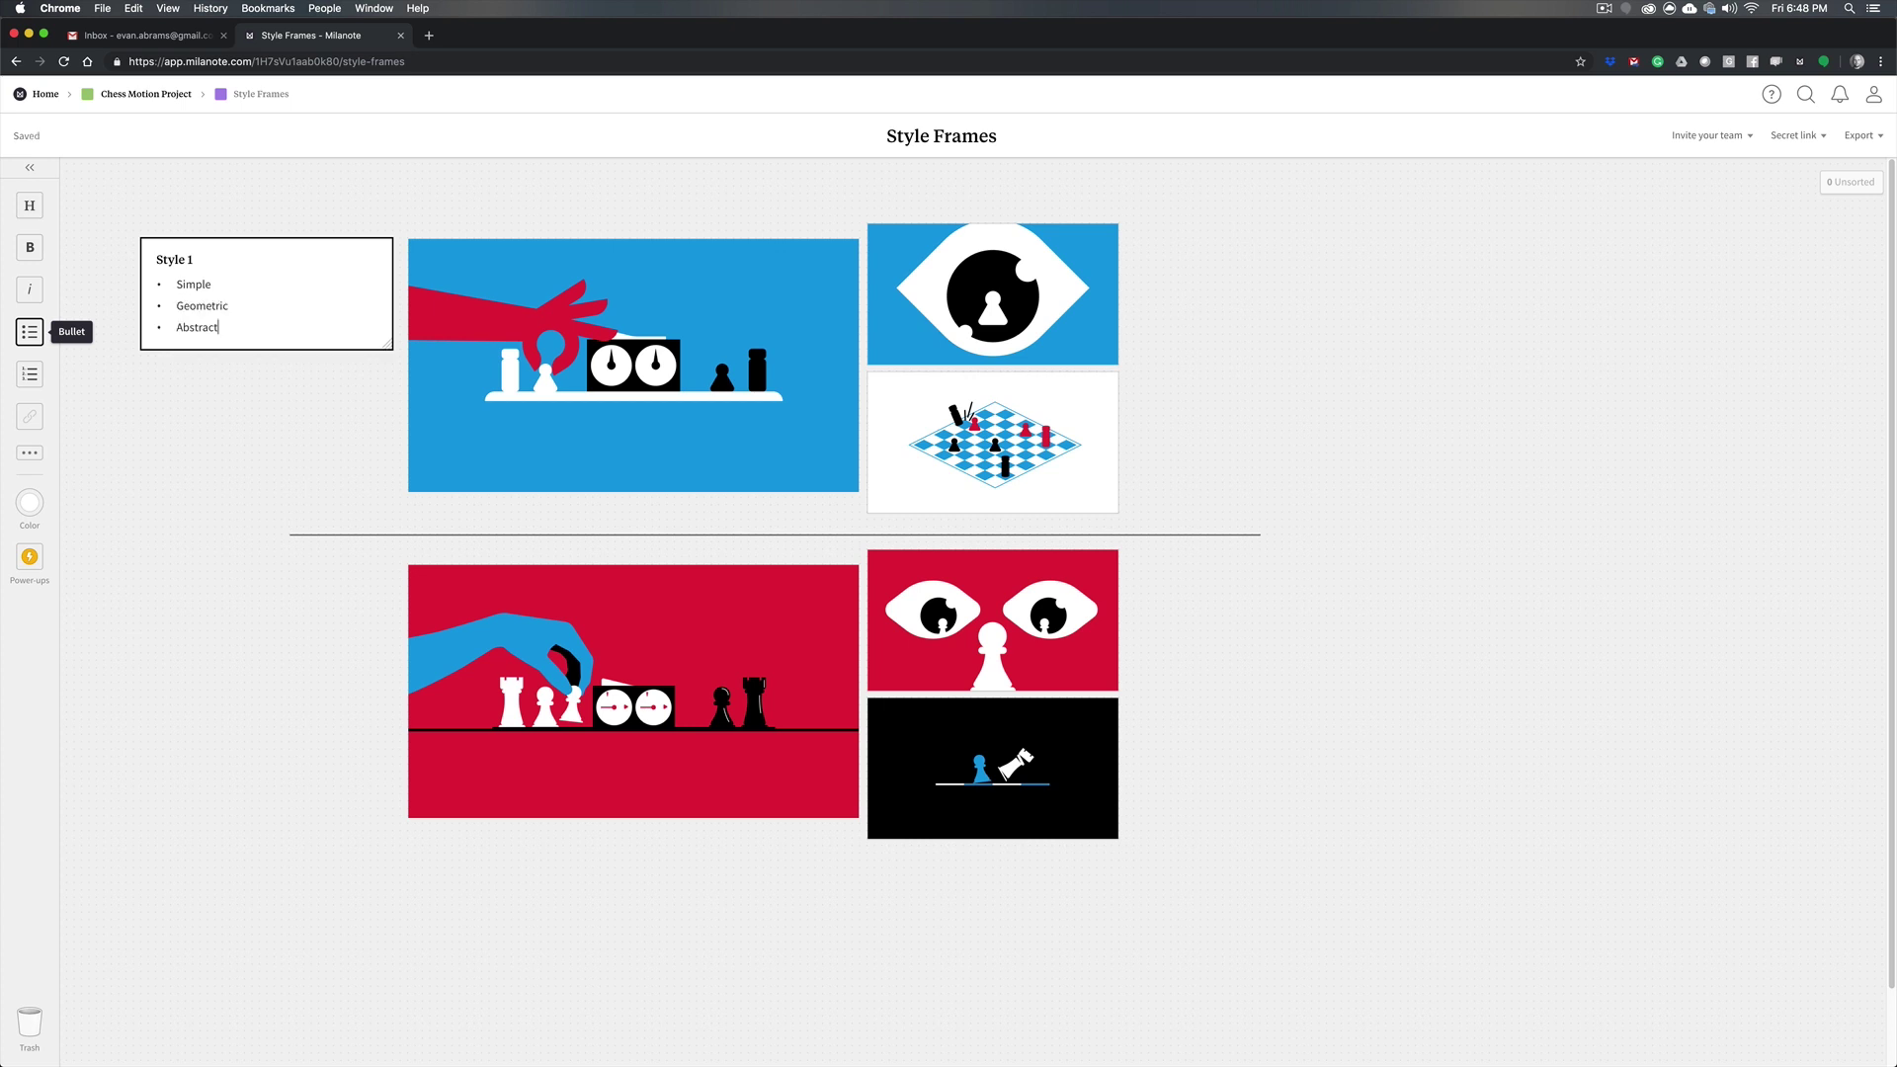
click(397, 233)
Alt-drag a copy of the Style 1 note down beside the red chess frame
click(391, 265)
drag(391, 264, 384, 590)
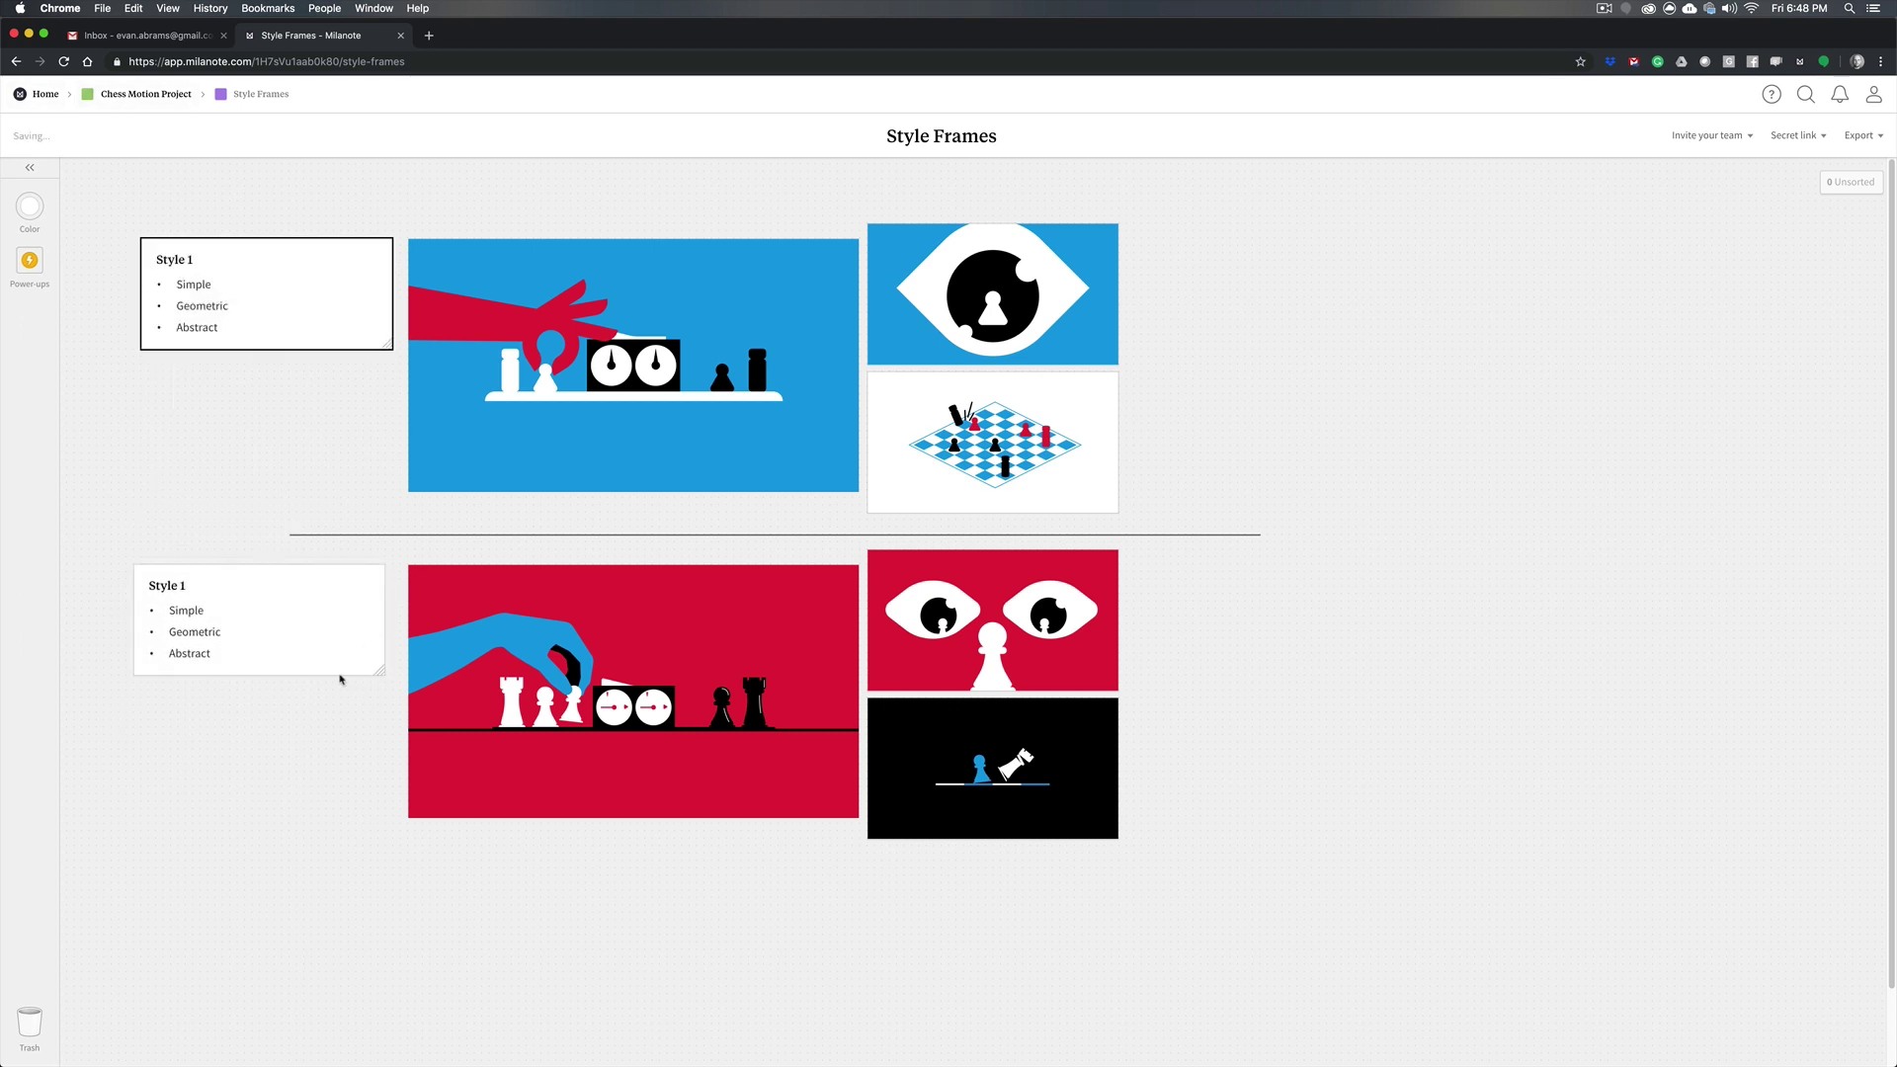
click(206, 584)
Retitle the copied note 'Style 2' and replace its bullets with Detailed, Depth and Literal Shapes
key(BackSpace)
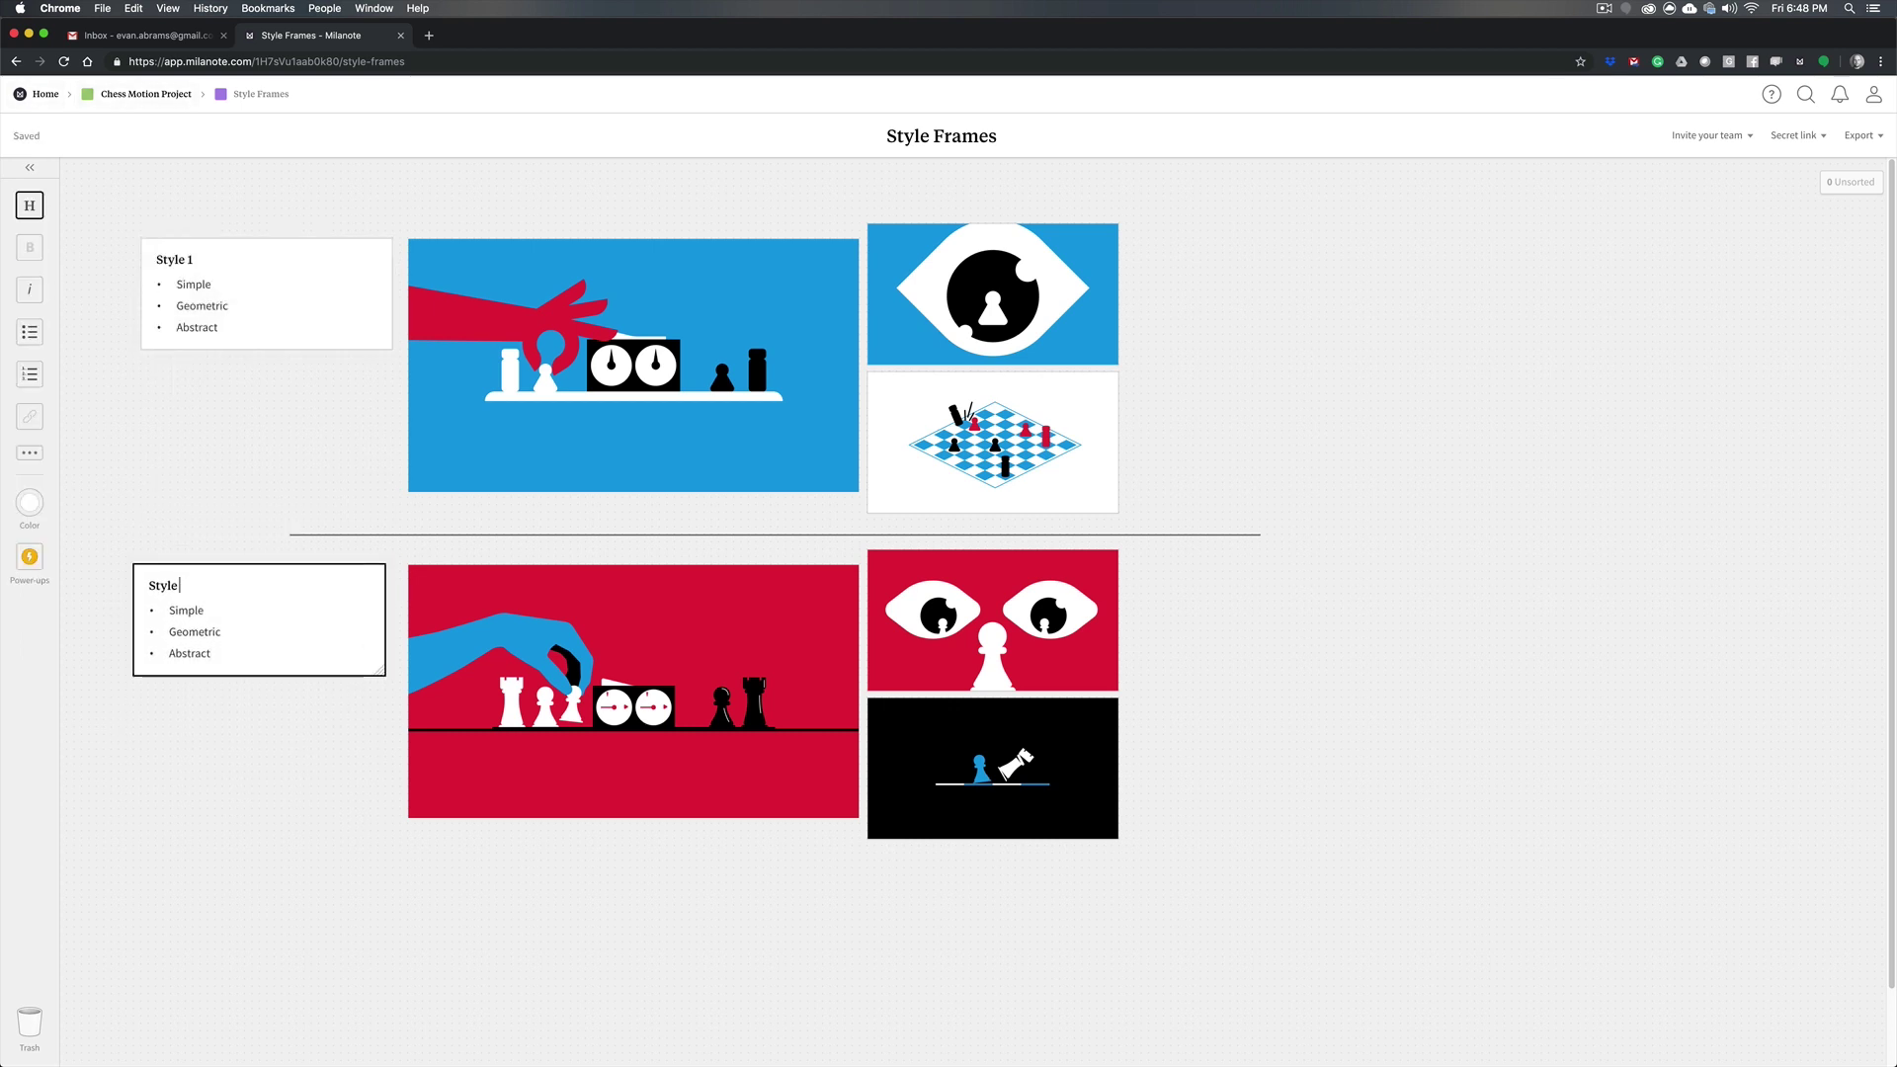
text(2)
double_click(200, 631)
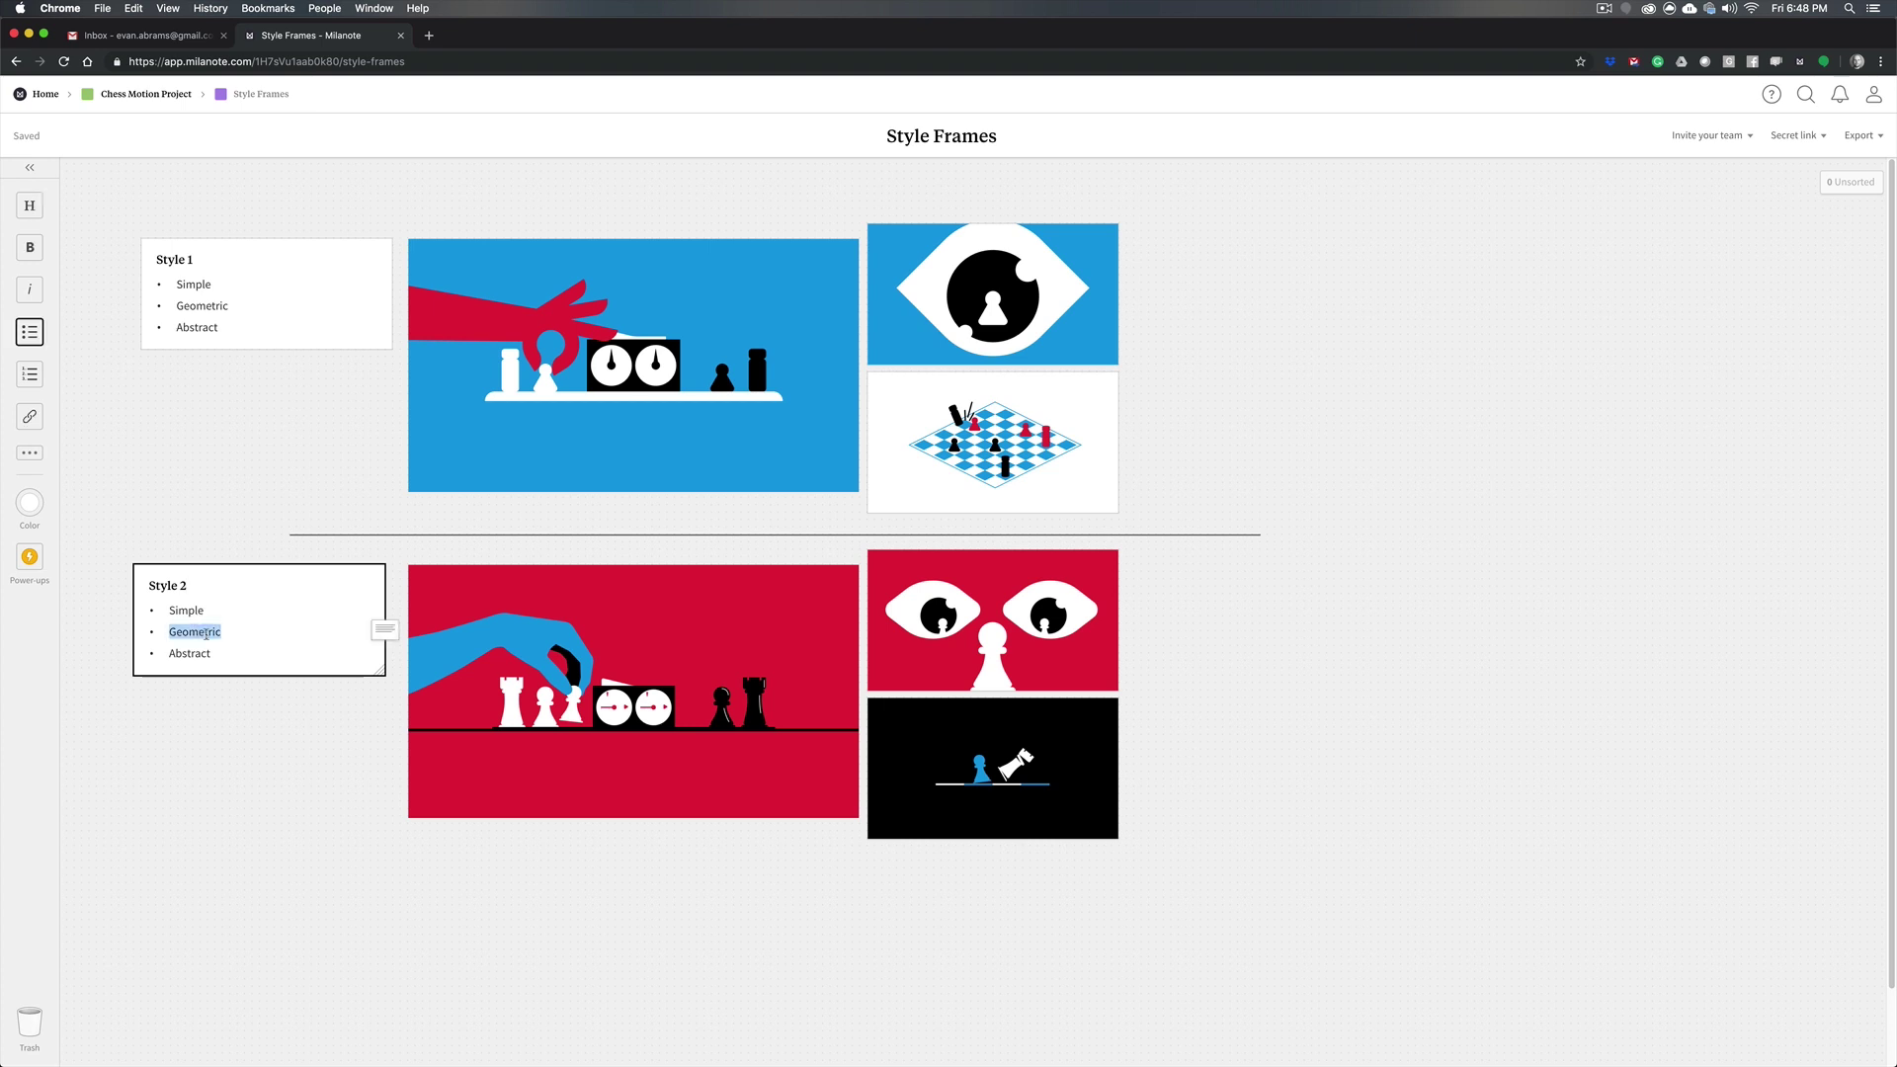
text(Natru)
key(BackSpace)
key(BackSpace)
key(BackSpace)
key(BackSpace)
key(BackSpace)
double_click(383, 650)
text(Li)
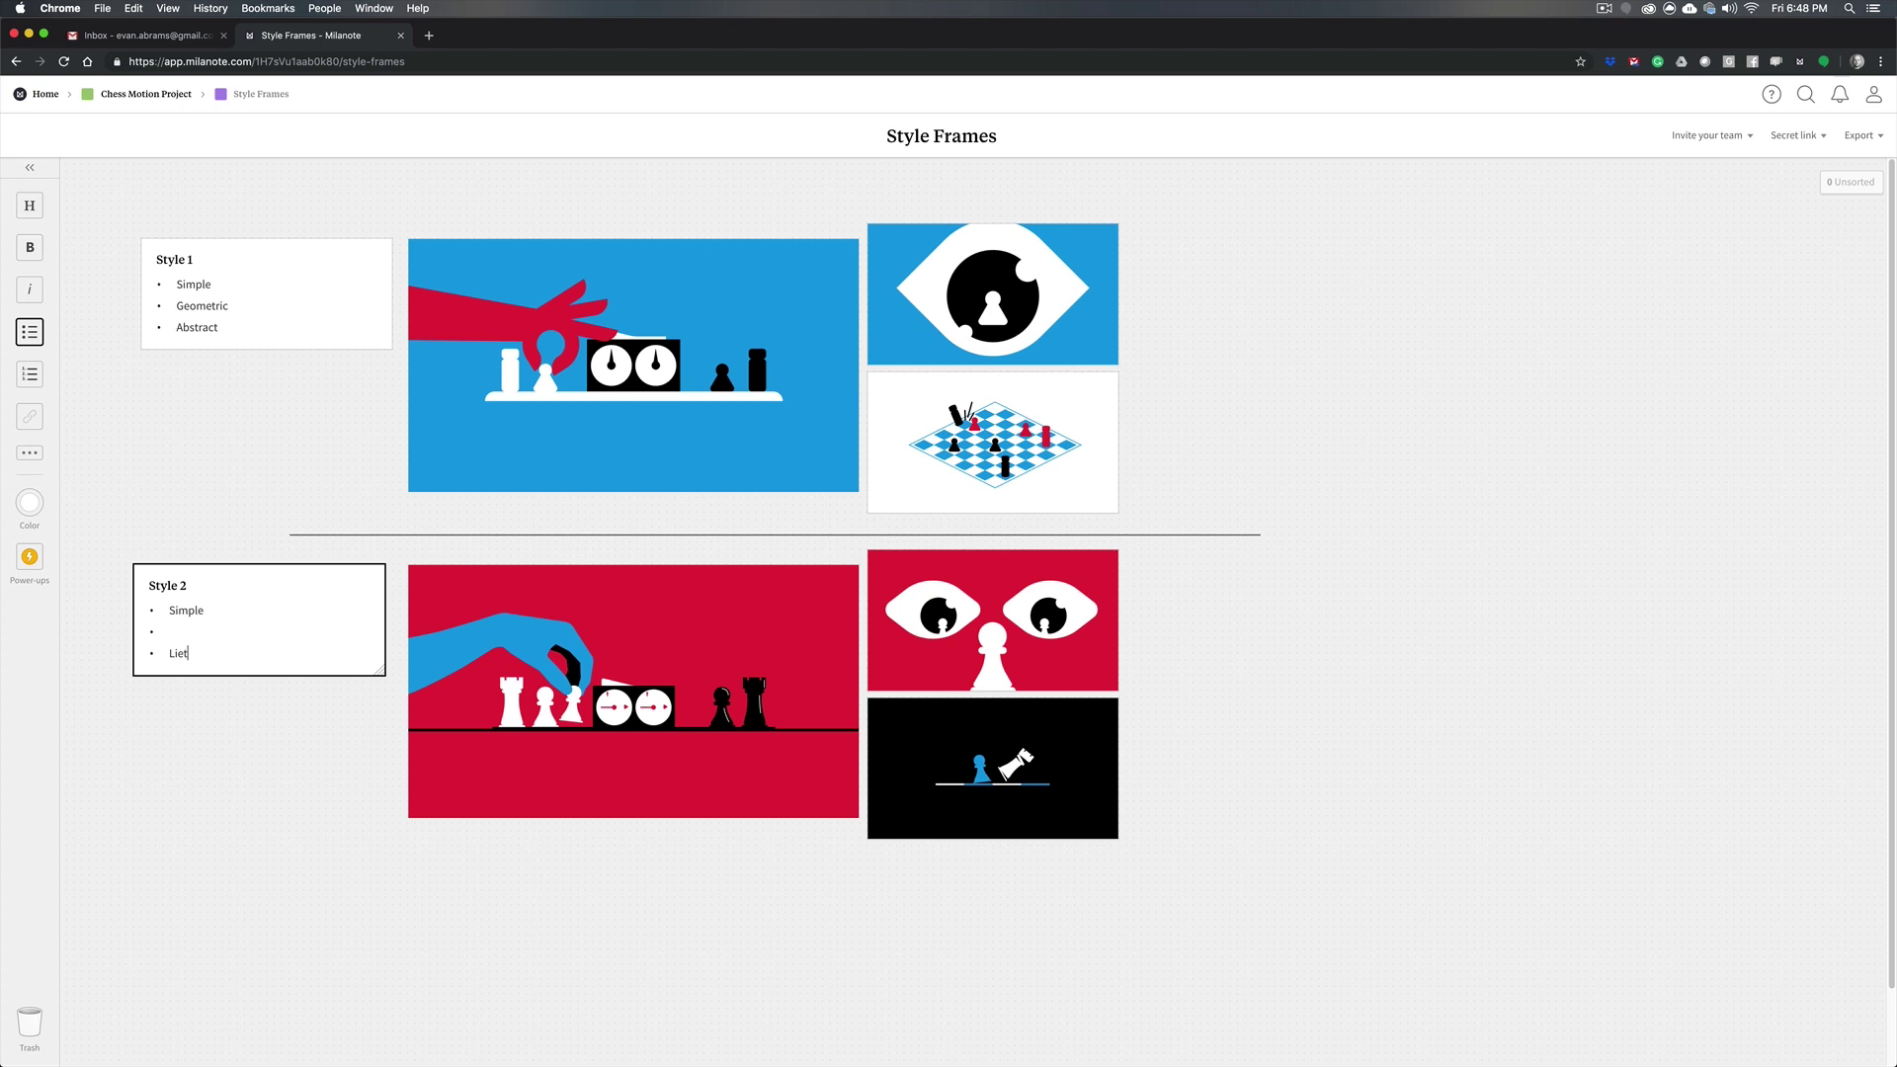
text(teral Shapes)
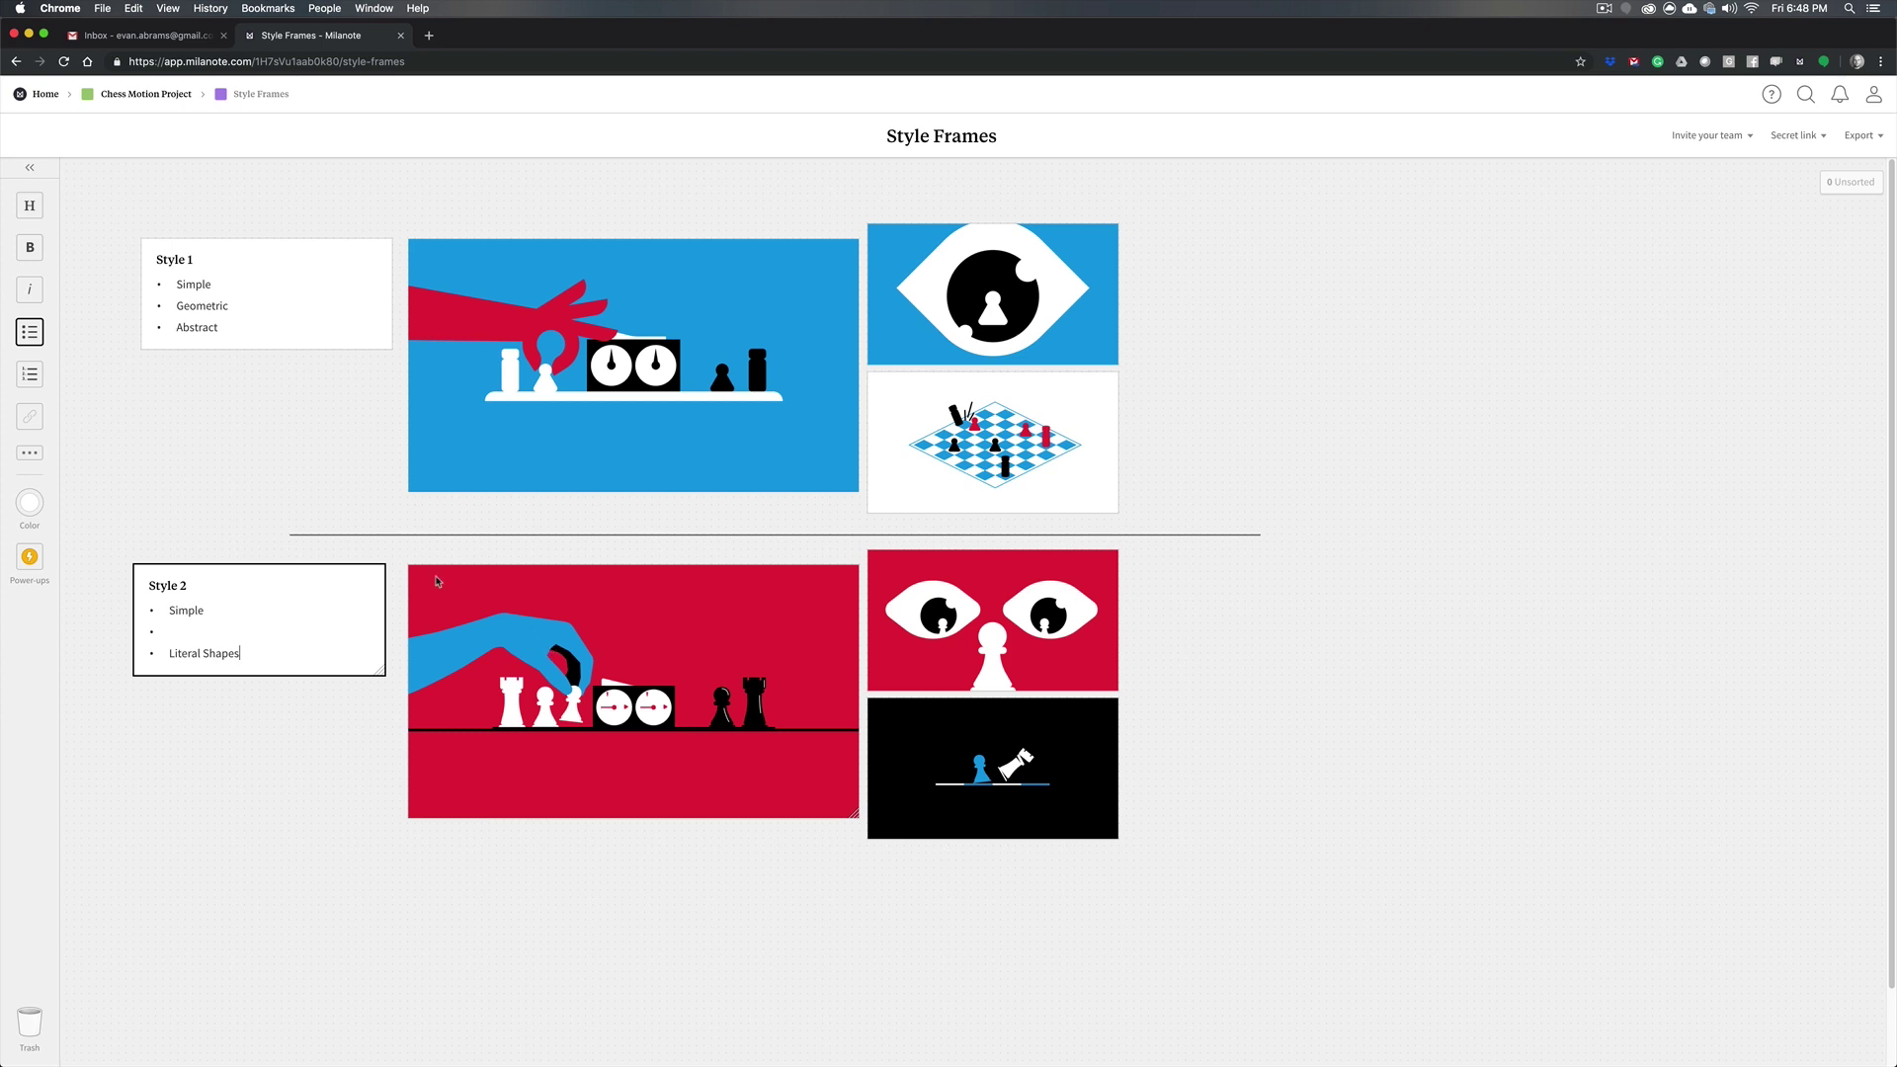
double_click(185, 610)
key(BackSpace)
text(Detailed)
key(Down)
text(Depth)
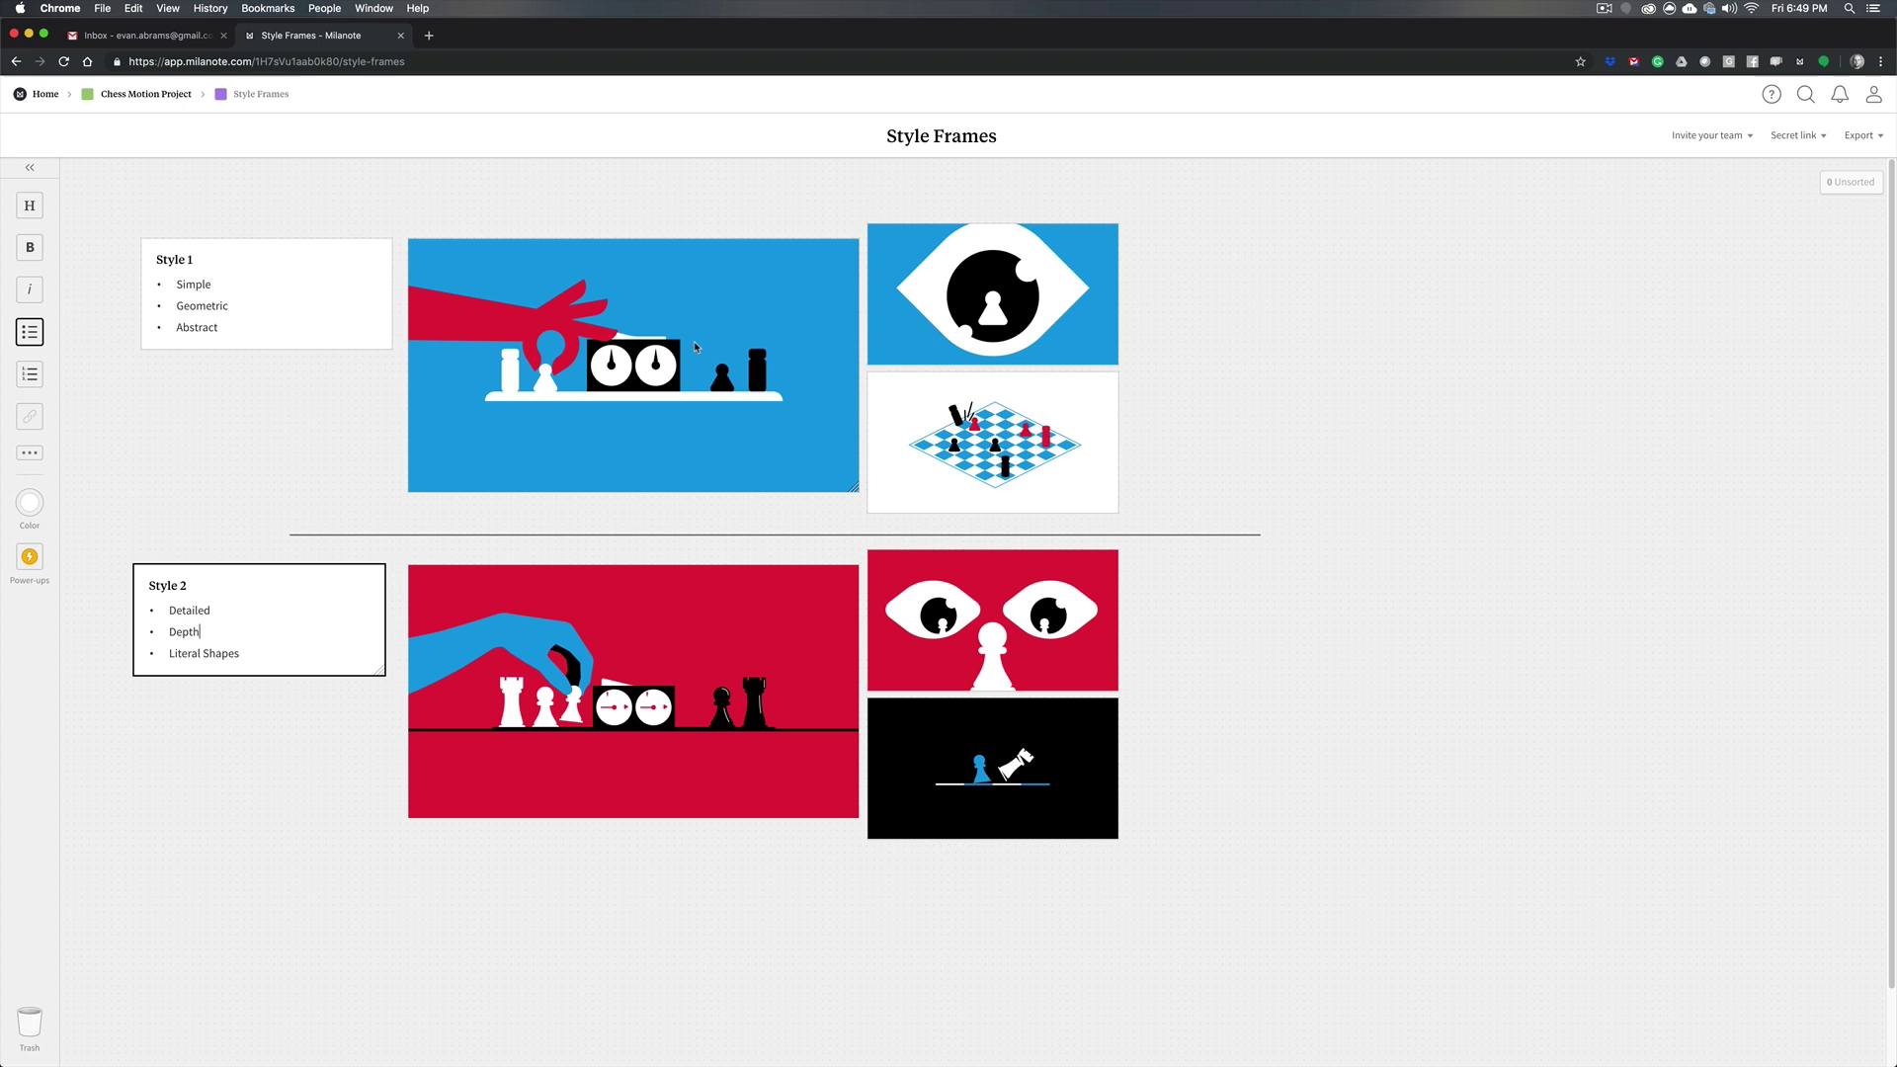
Attach the comment 'Eye shape isn't working' to the blue eye image and post it
click(210, 486)
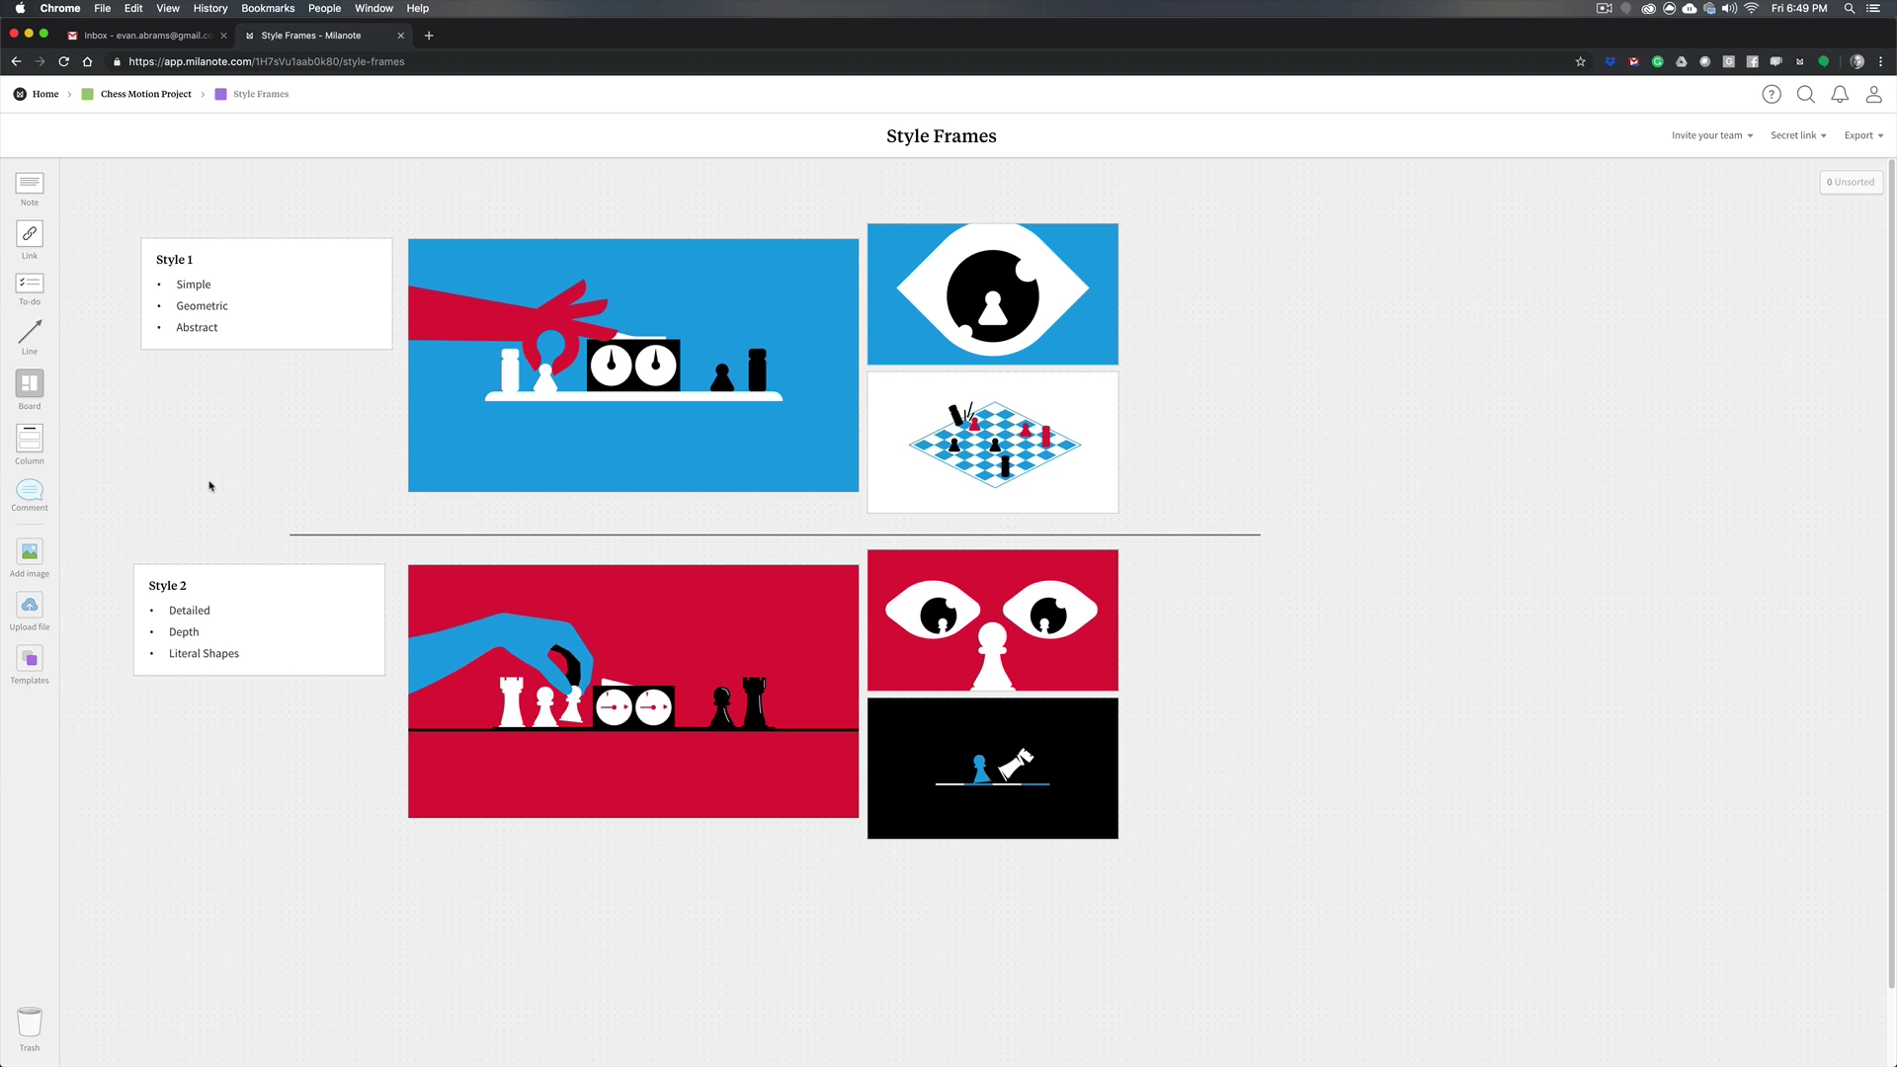
drag(29, 491, 1192, 306)
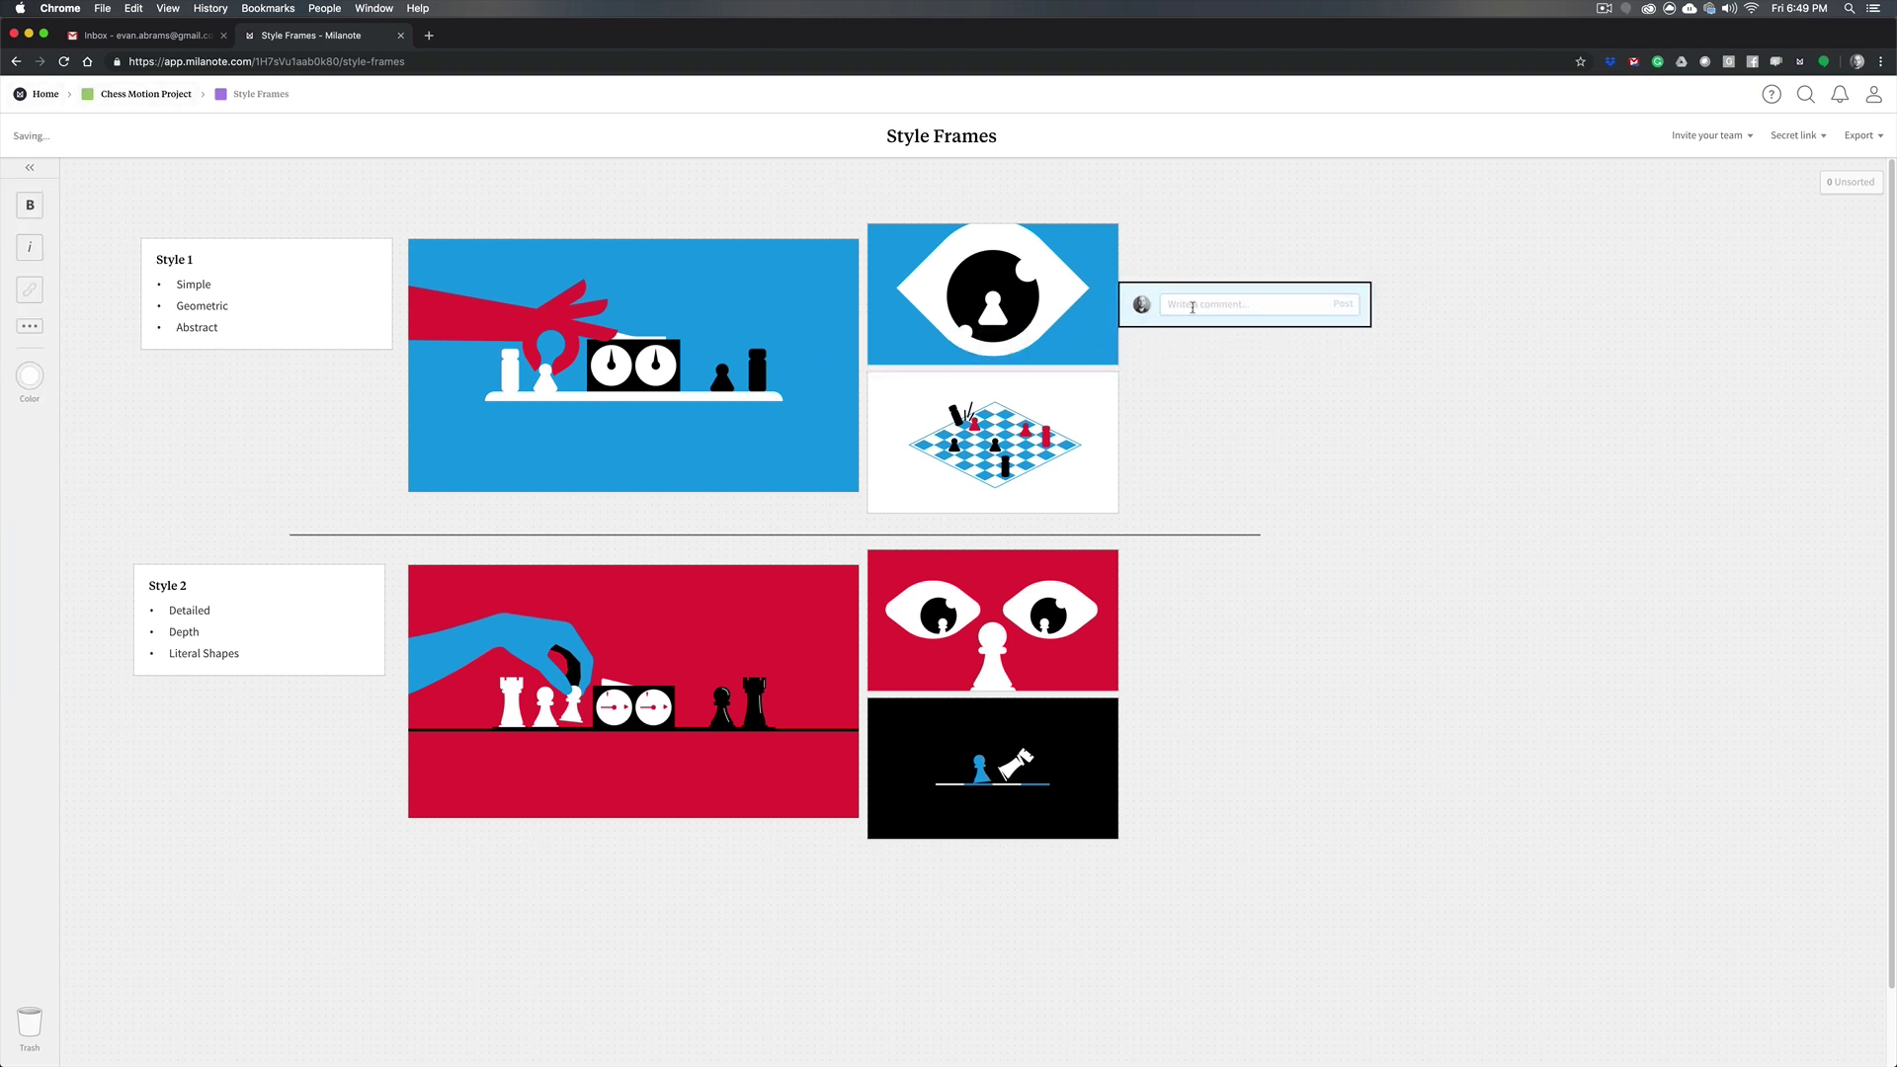
text(Eye shape isn')
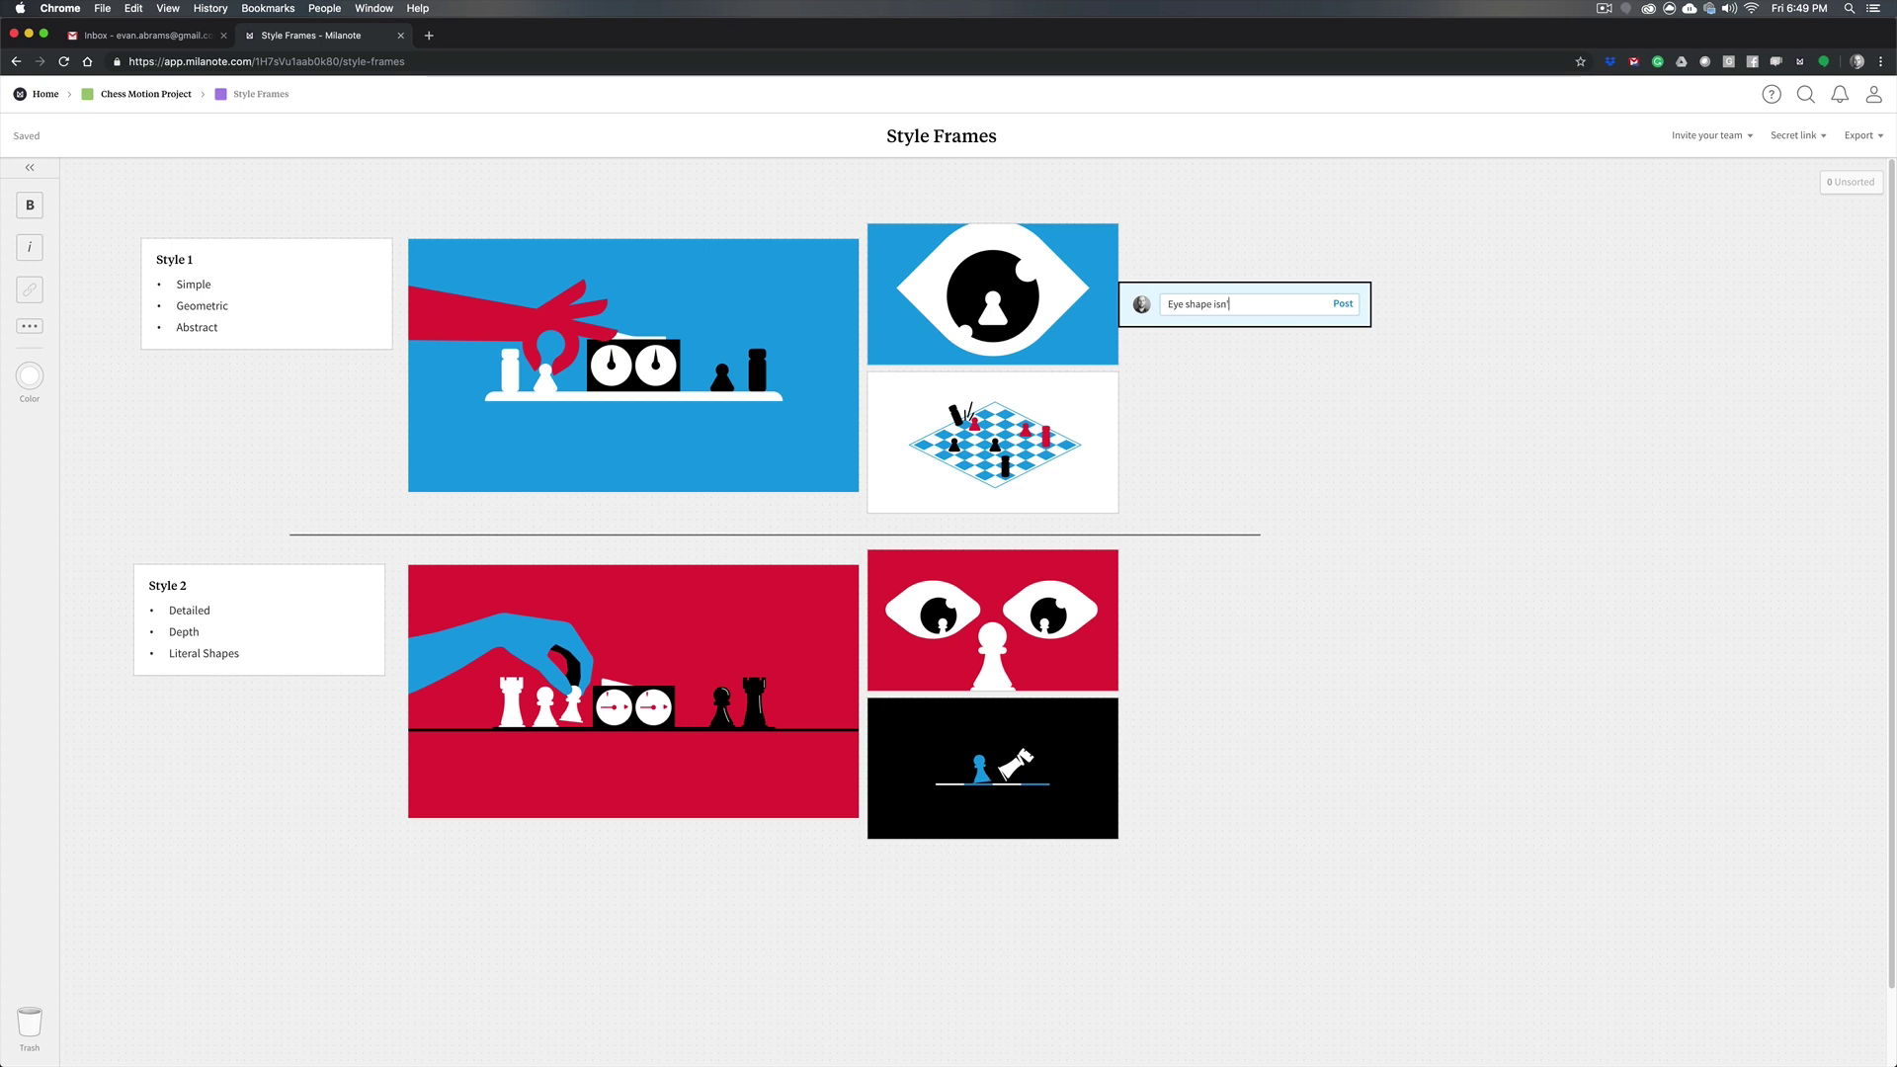
text(t working)
key(Return)
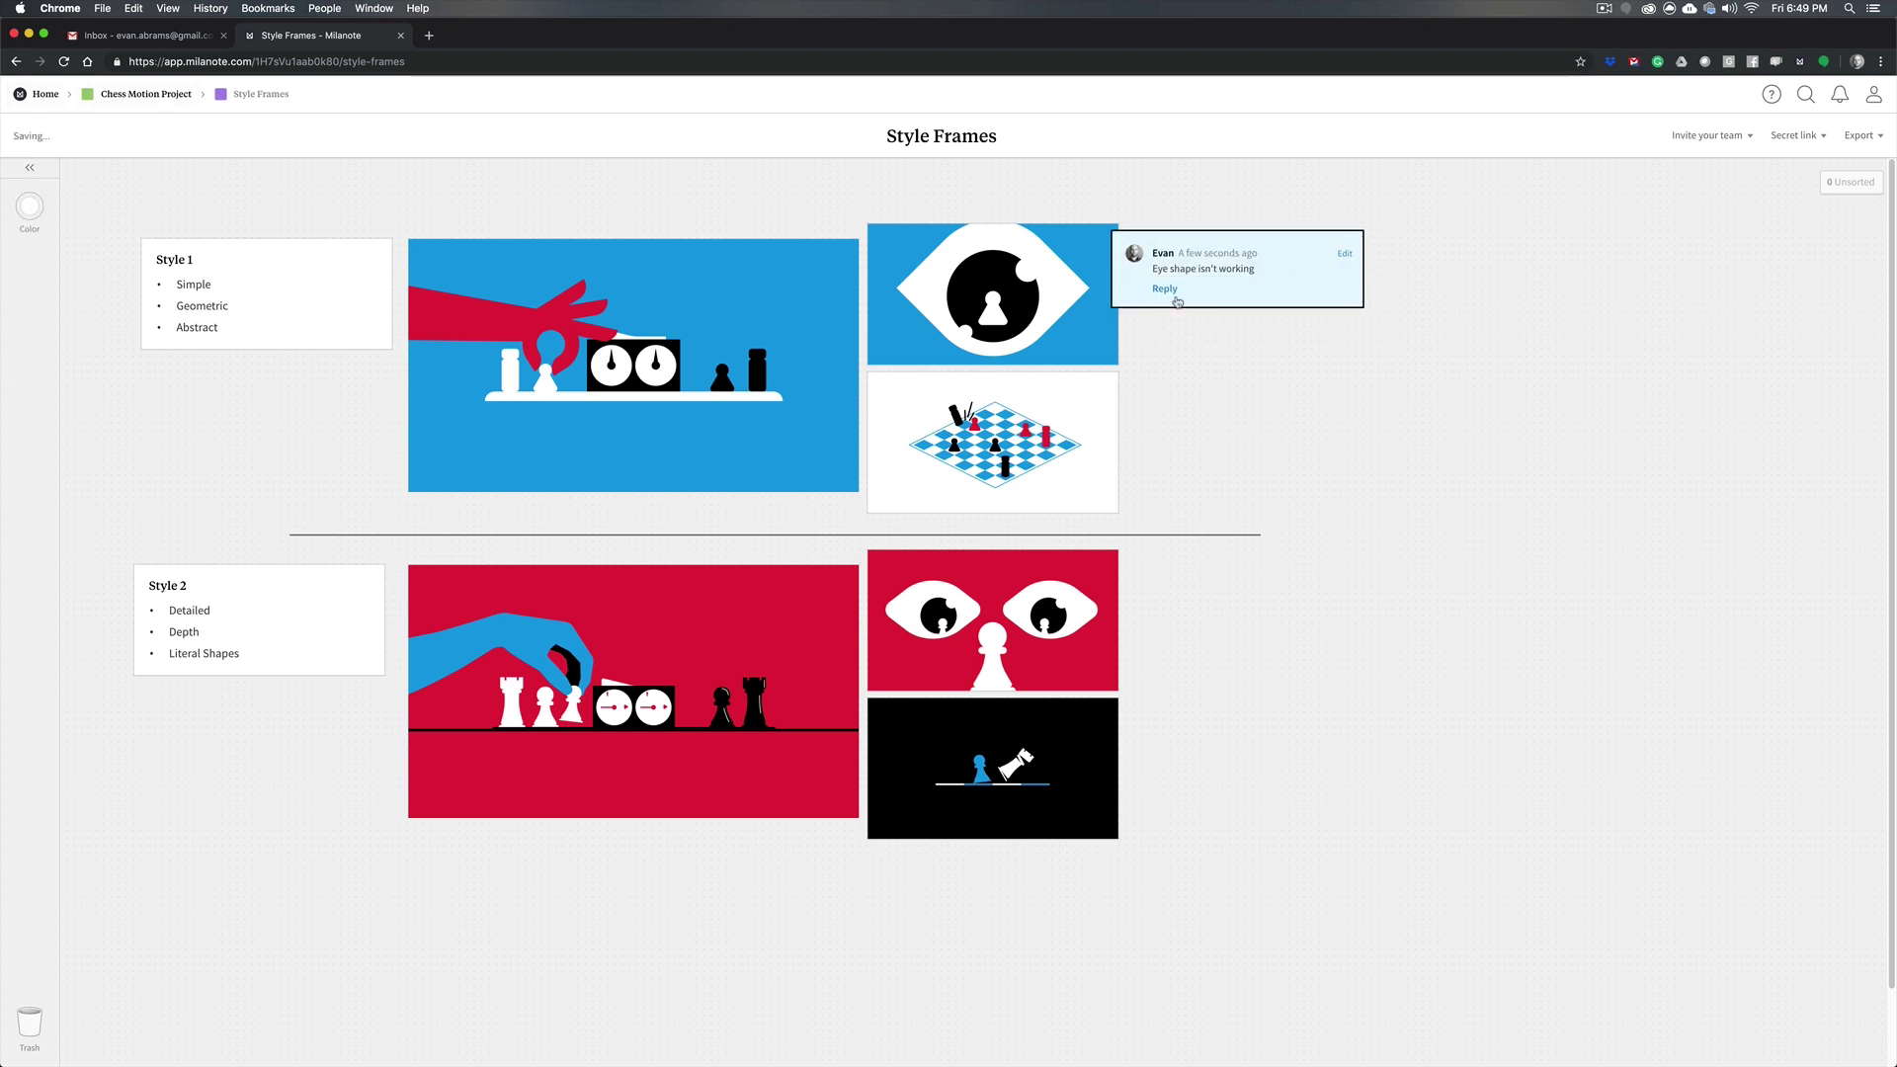